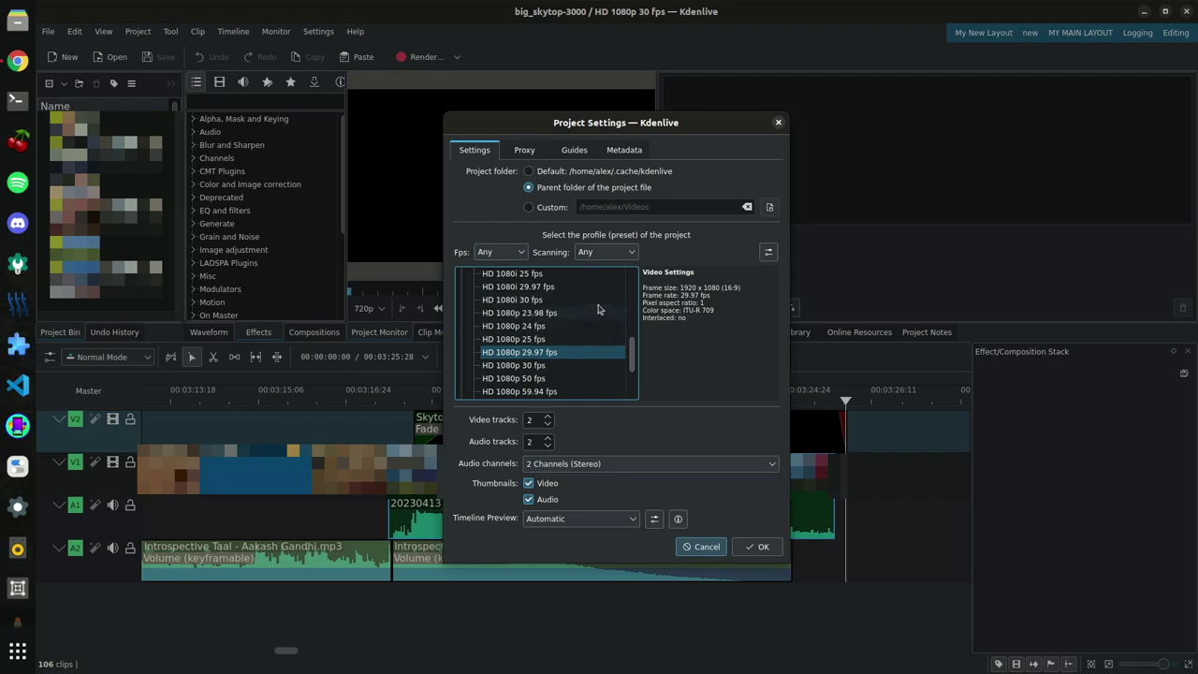
- Choose the HD 1080p 29.97 fps profile for the project and confirm the project settings
{"action": "left_click", "coordinate": [491, 355]}
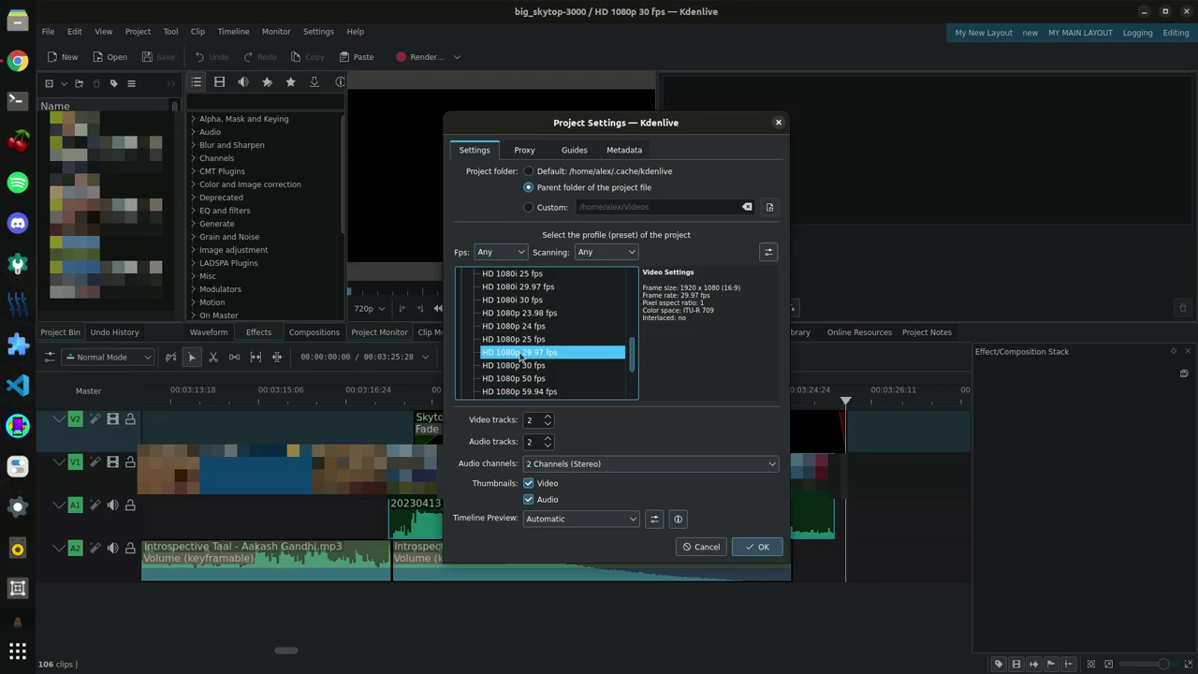
{"action": "key", "text": "Return"}
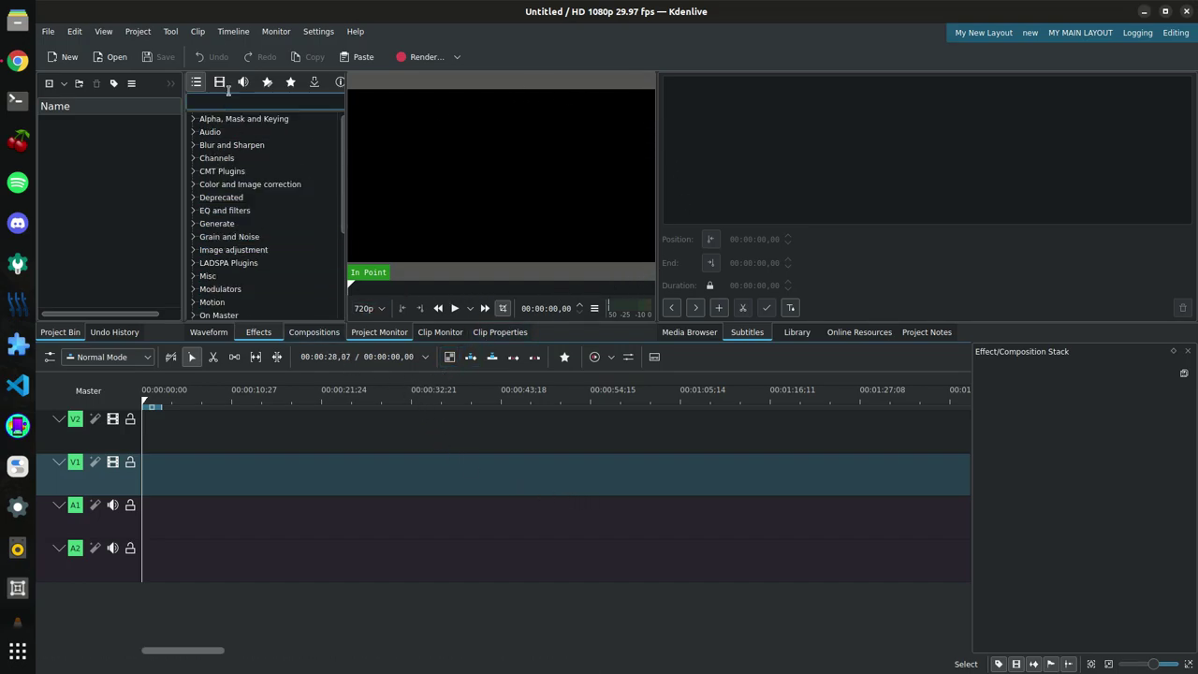
- Switch the interface color scheme to Breeze Classic
{"action": "left_click", "coordinate": [315, 33]}
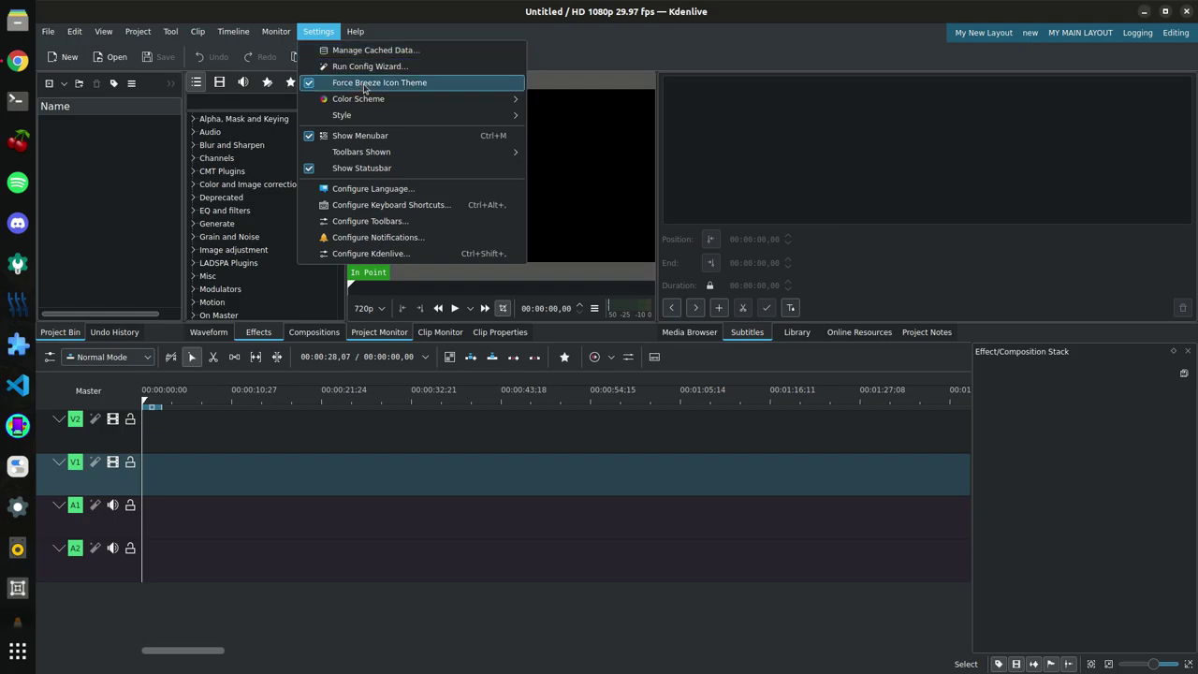
{"action": "mouse_move", "coordinate": [378, 100]}
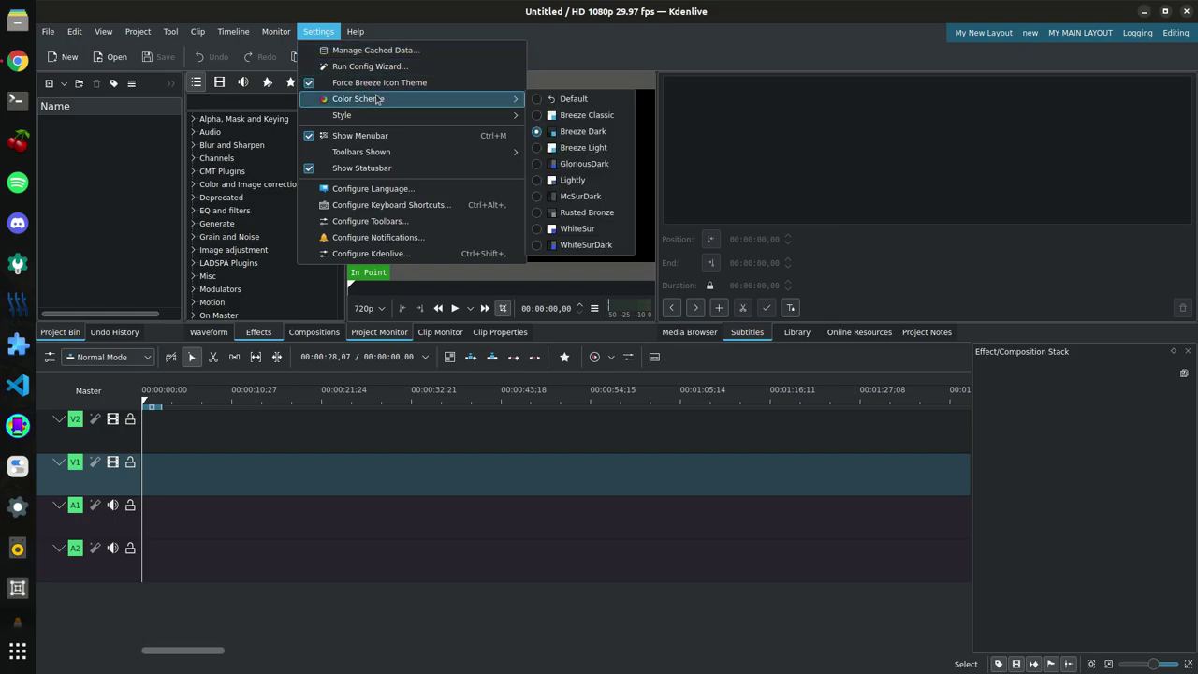
{"action": "left_click", "coordinate": [536, 116]}
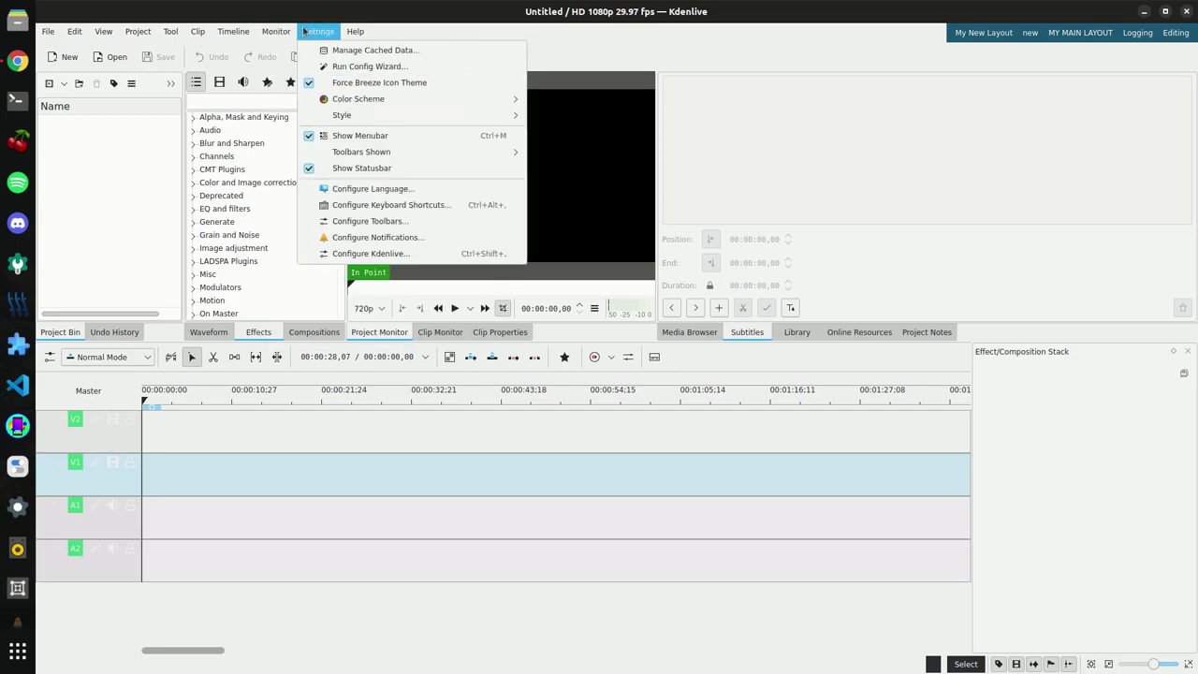
- Set the interface color scheme back to Breeze Dark and reapply it so the track header icons redraw
{"action": "mouse_move", "coordinate": [421, 99]}
{"action": "left_click", "coordinate": [550, 131]}
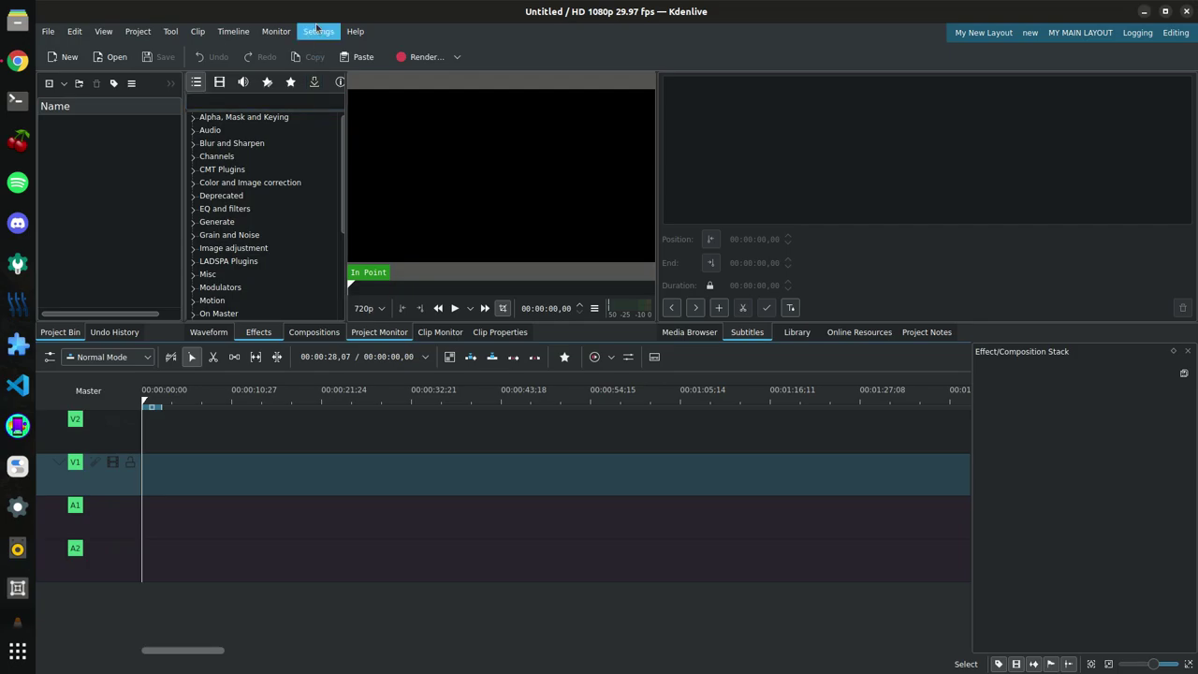
{"action": "left_click", "coordinate": [318, 31]}
{"action": "mouse_move", "coordinate": [432, 103]}
{"action": "left_click", "coordinate": [580, 131]}
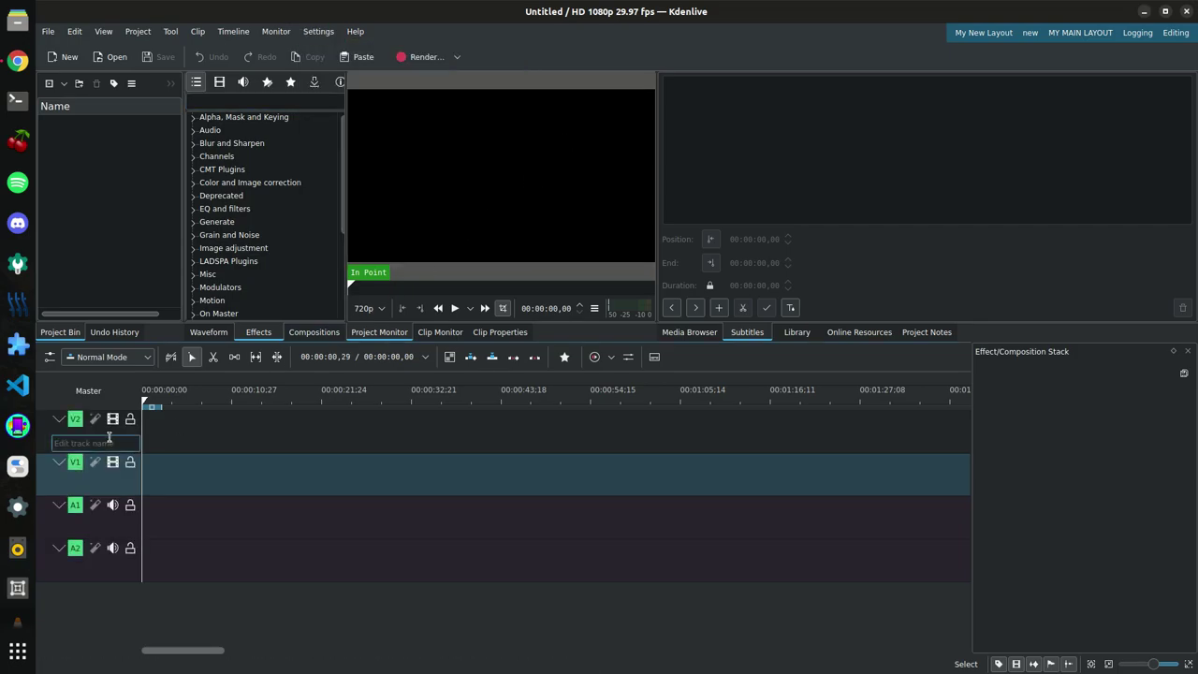
{"action": "left_click", "coordinate": [318, 31]}
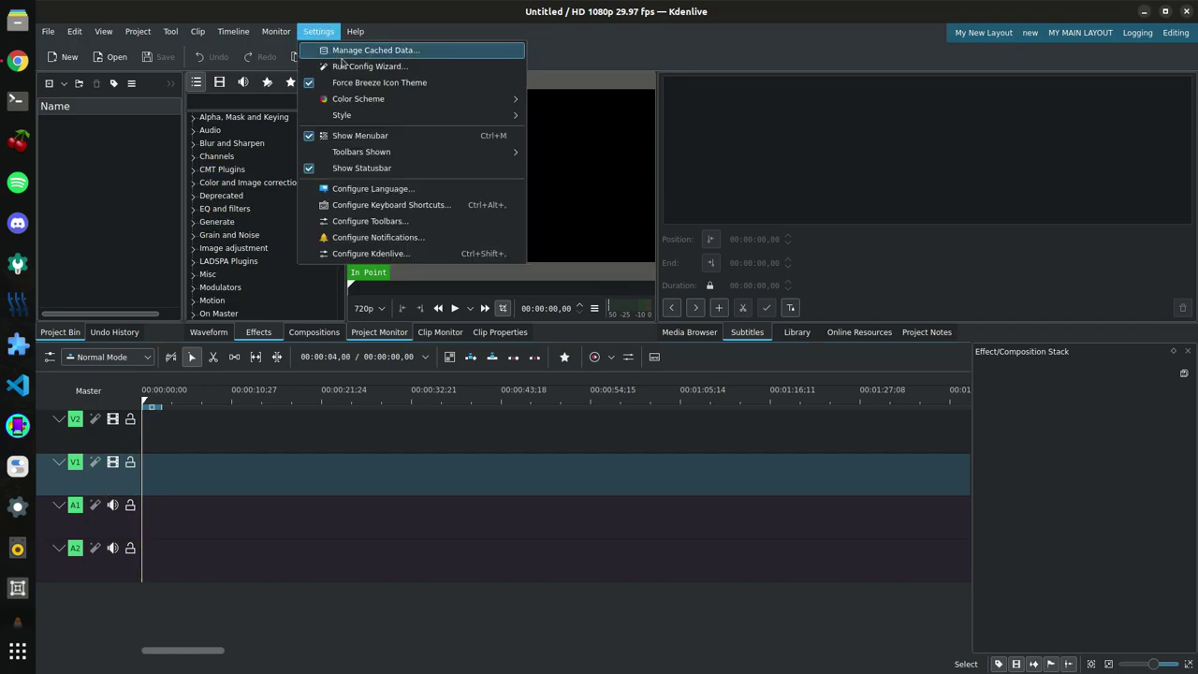
{"action": "left_click", "coordinate": [575, 131]}
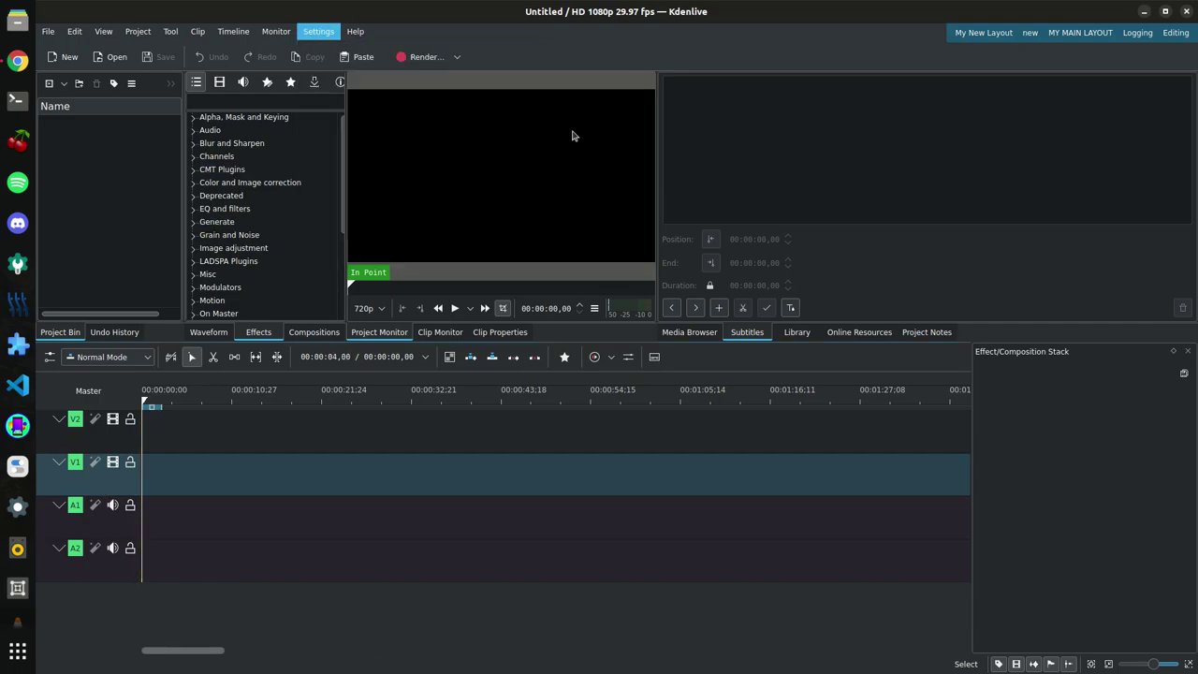
{"action": "left_click", "coordinate": [318, 32]}
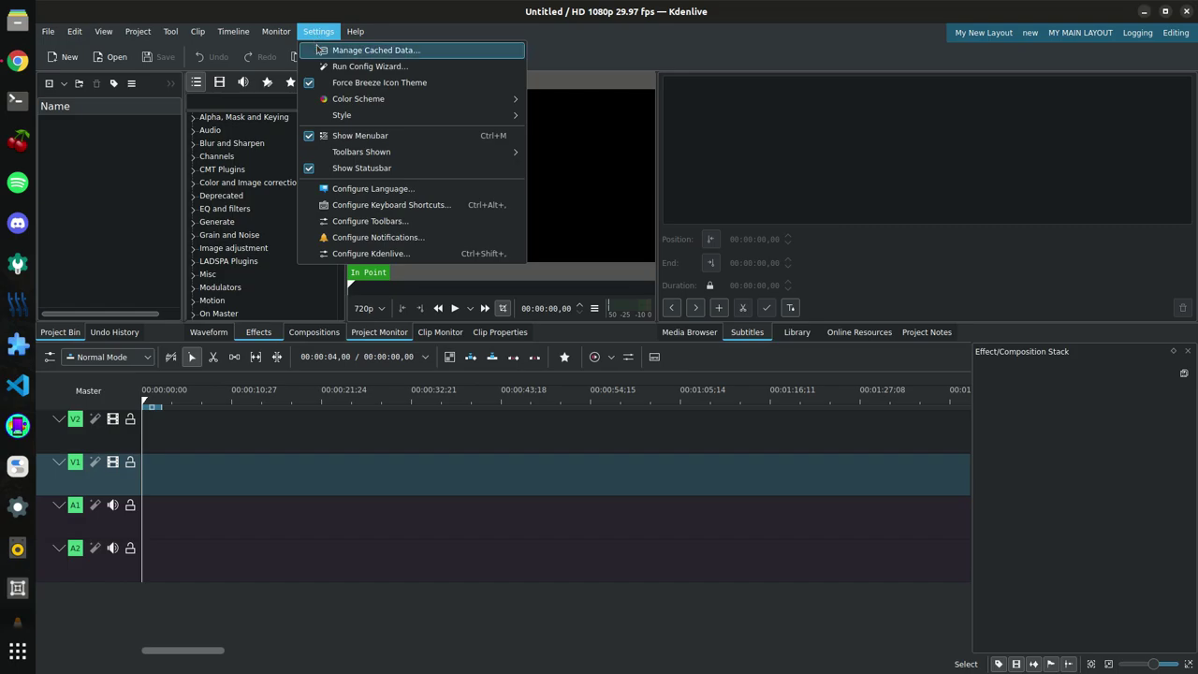
{"action": "left_click", "coordinate": [375, 87]}
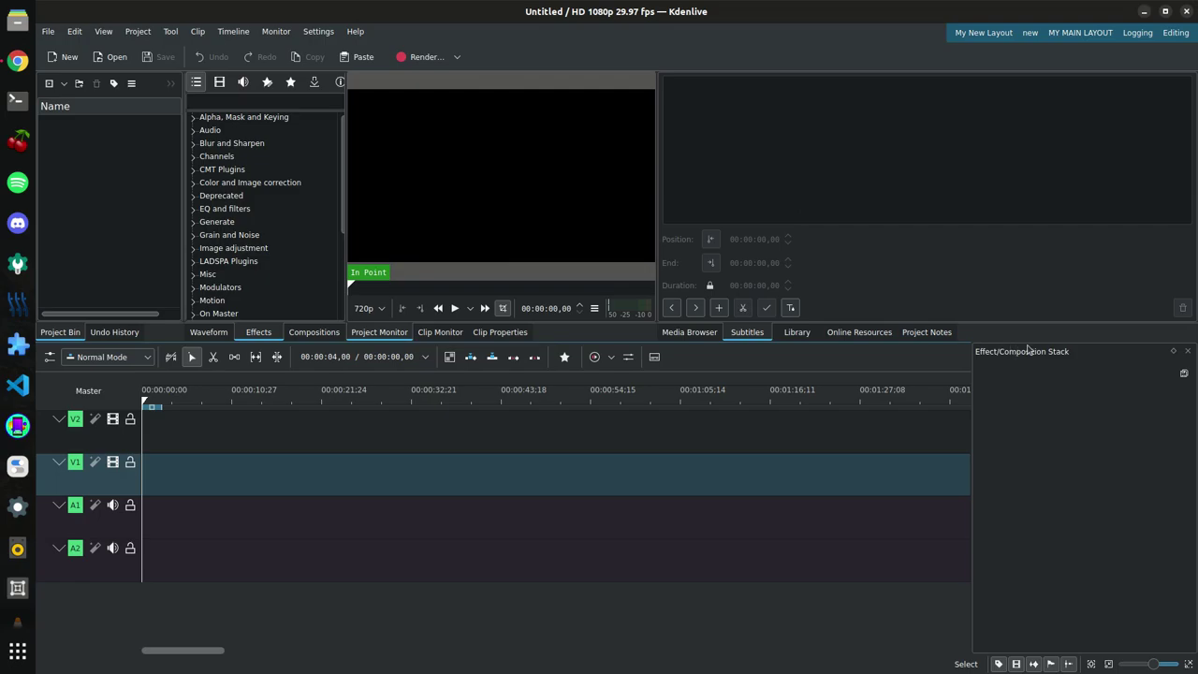
- Dock the Clip Monitor with the Media Browser and Subtitles panels, and return it to the Project Monitor's group
{"action": "left_click", "coordinate": [440, 332]}
{"action": "left_click_drag", "start_coordinate": [440, 332], "coordinate": [804, 243]}
{"action": "left_click_drag", "start_coordinate": [688, 334], "coordinate": [502, 188]}
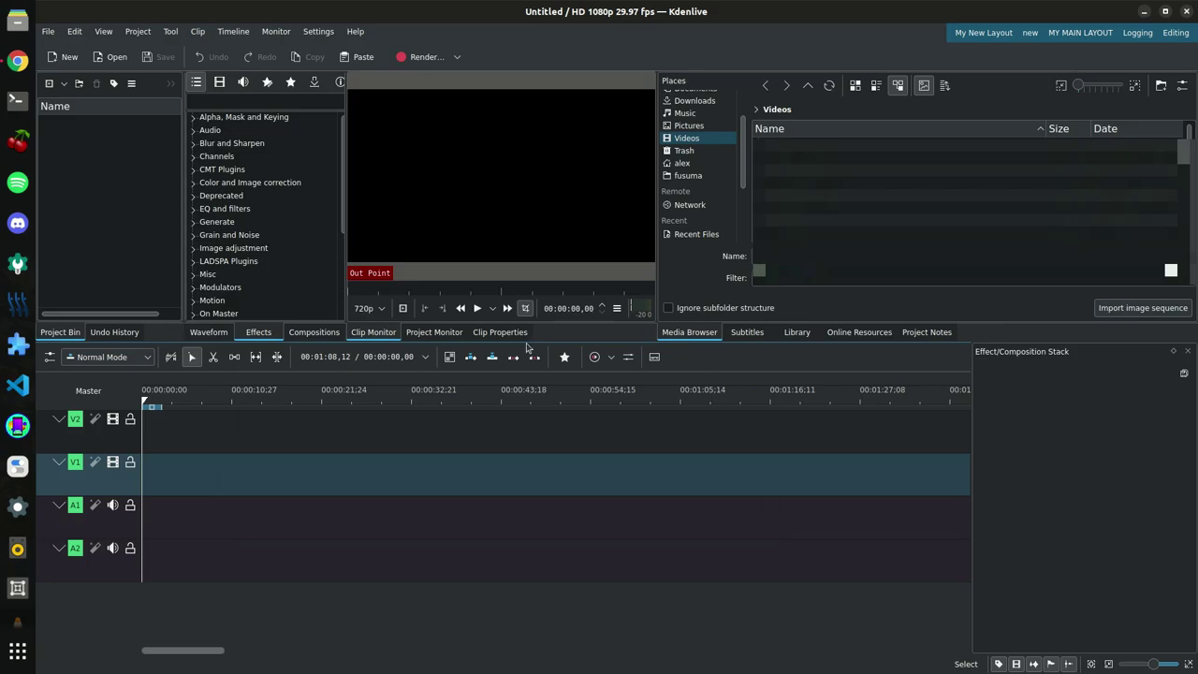
- Resize the panels so the upper area is slightly taller and the monitor group is wider
{"action": "left_click_drag", "start_coordinate": [583, 343], "coordinate": [567, 449]}
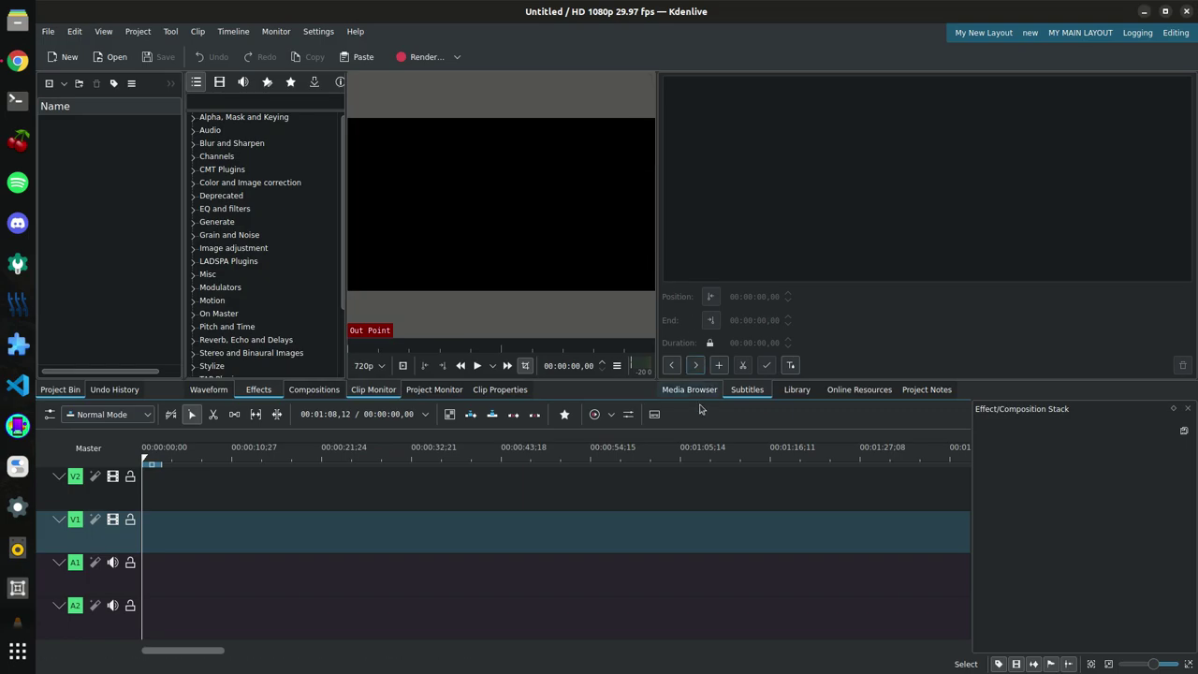
{"action": "left_click_drag", "start_coordinate": [709, 380], "coordinate": [708, 334]}
{"action": "left_click_drag", "start_coordinate": [653, 288], "coordinate": [739, 291]}
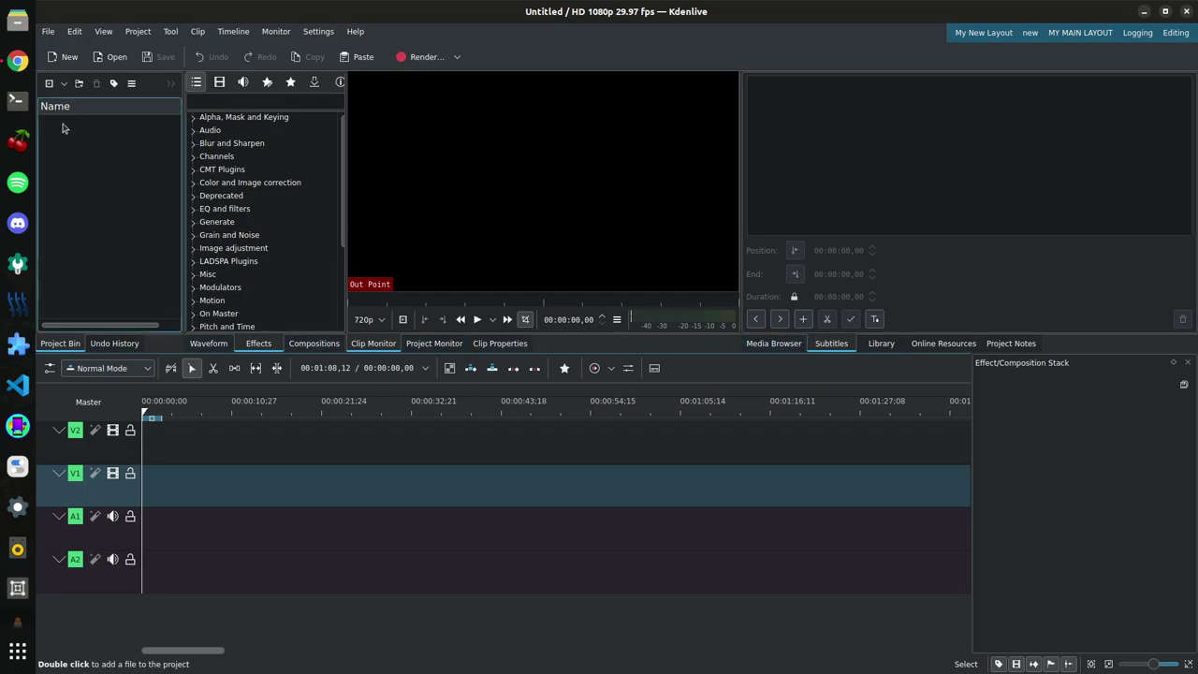
{"action": "left_click", "coordinate": [297, 159]}
{"action": "left_click", "coordinate": [295, 146]}
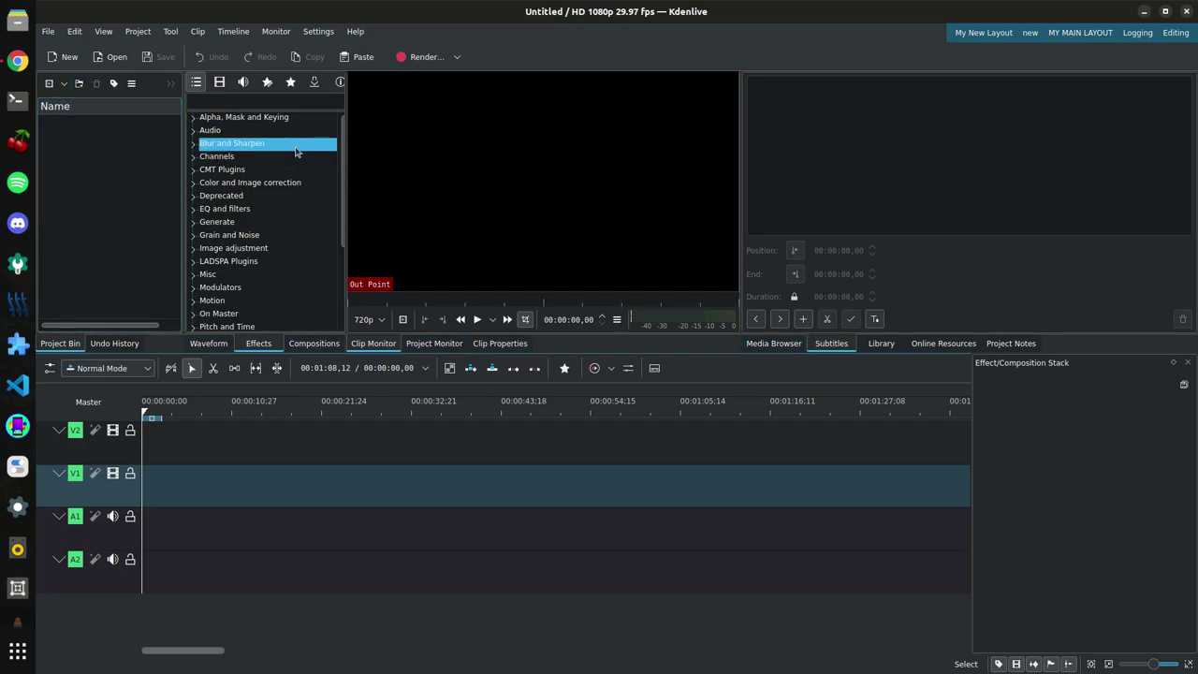
{"action": "left_click", "coordinate": [411, 343]}
{"action": "left_click", "coordinate": [375, 344]}
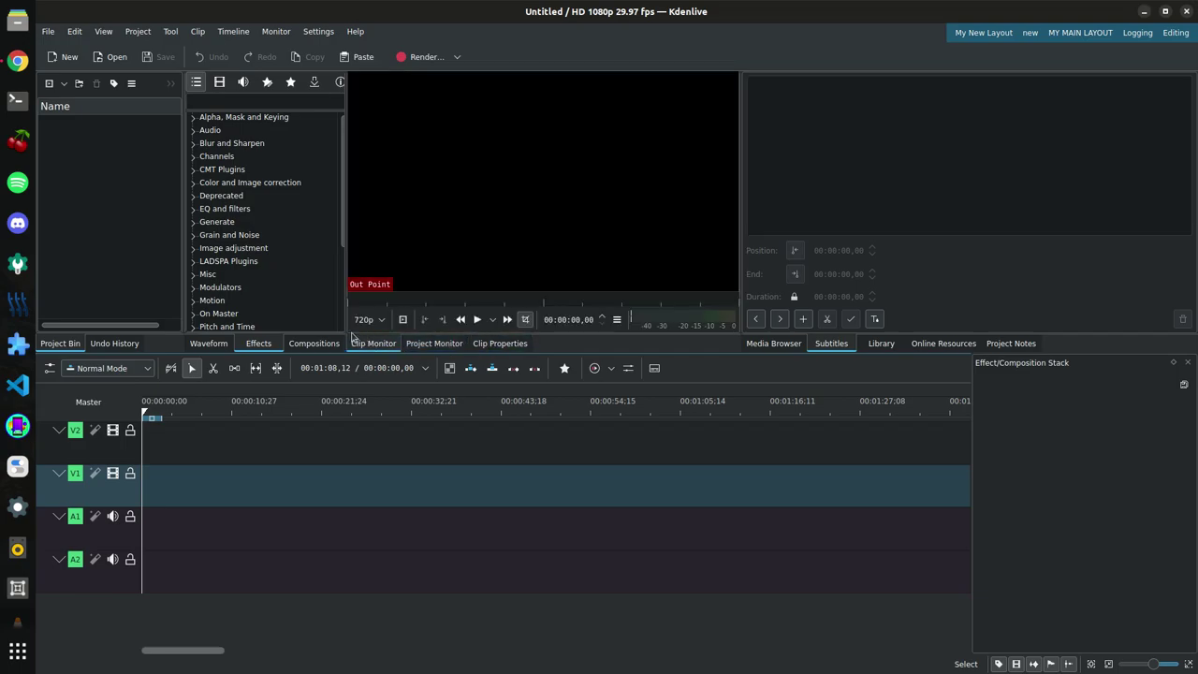
{"action": "left_click", "coordinate": [98, 32]}
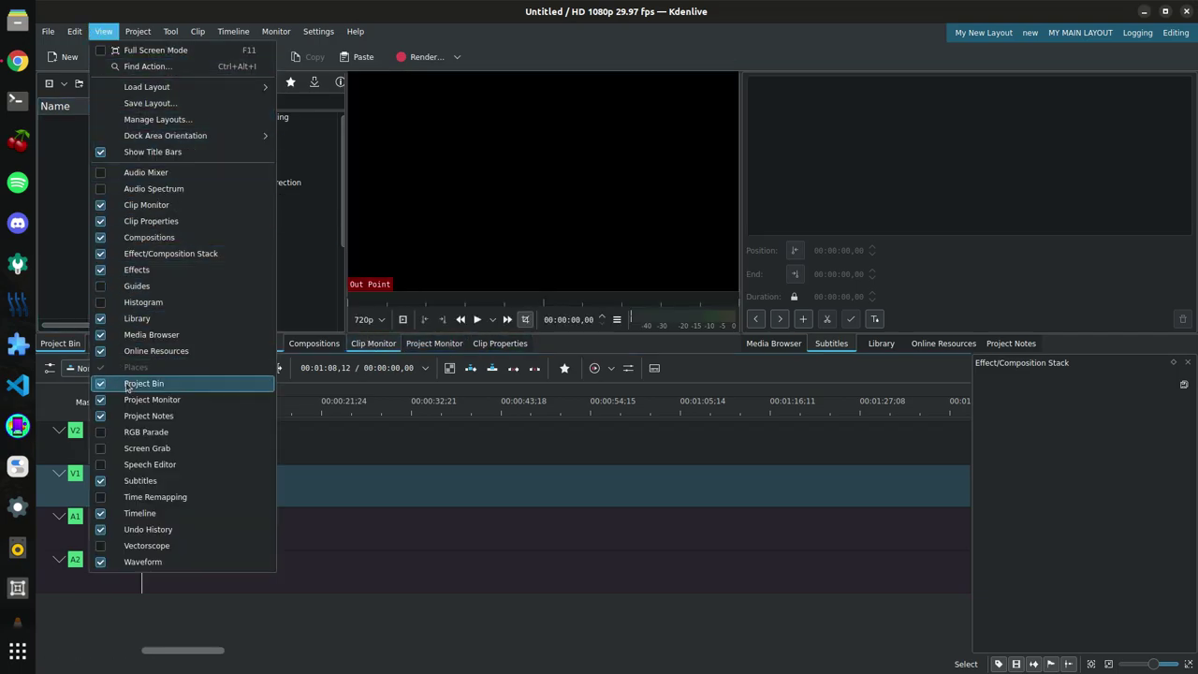
{"action": "left_click", "coordinate": [592, 513]}
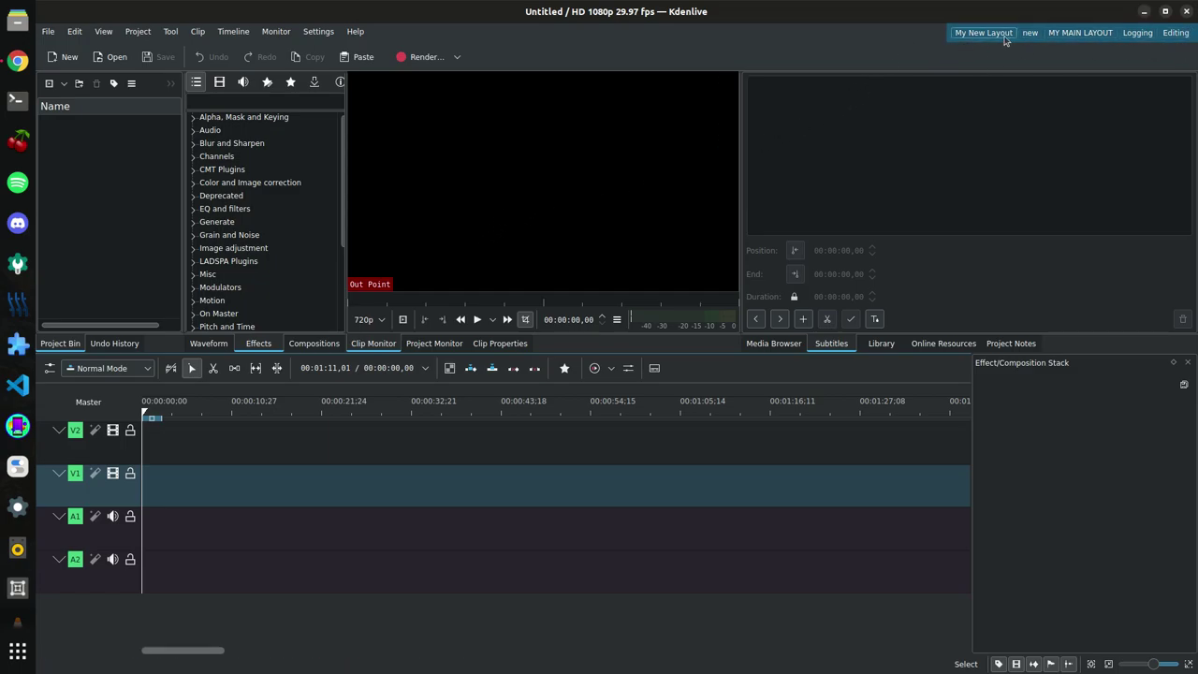
{"action": "left_click", "coordinate": [104, 35]}
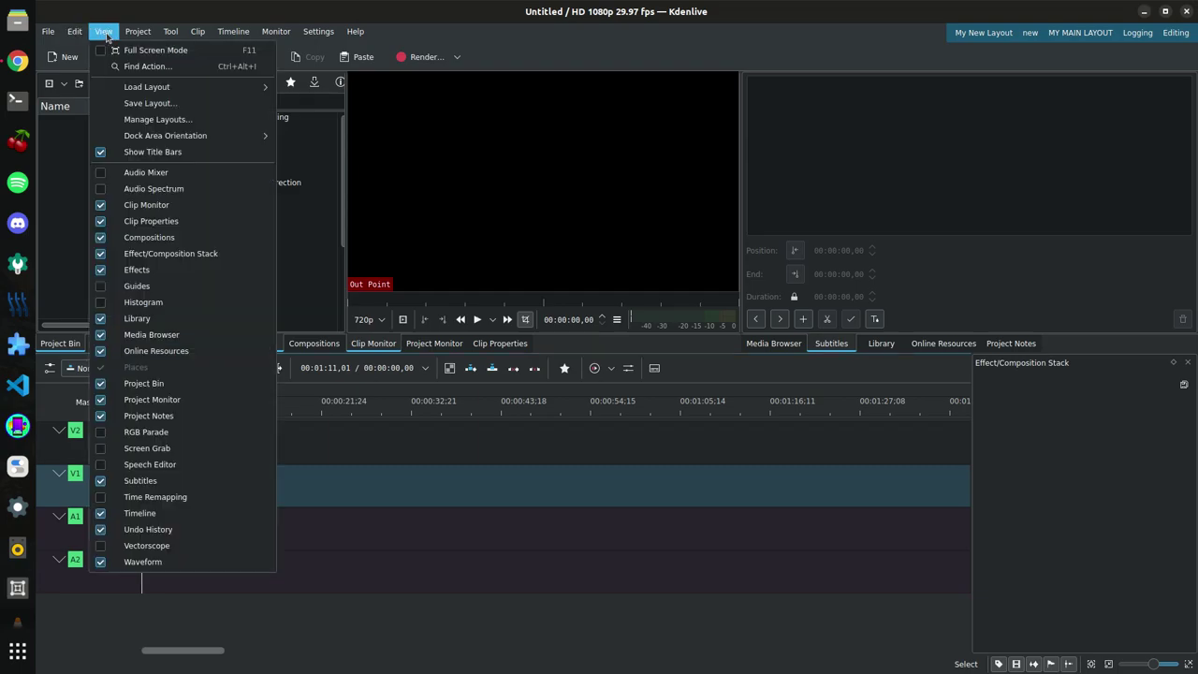
{"action": "left_click", "coordinate": [140, 104]}
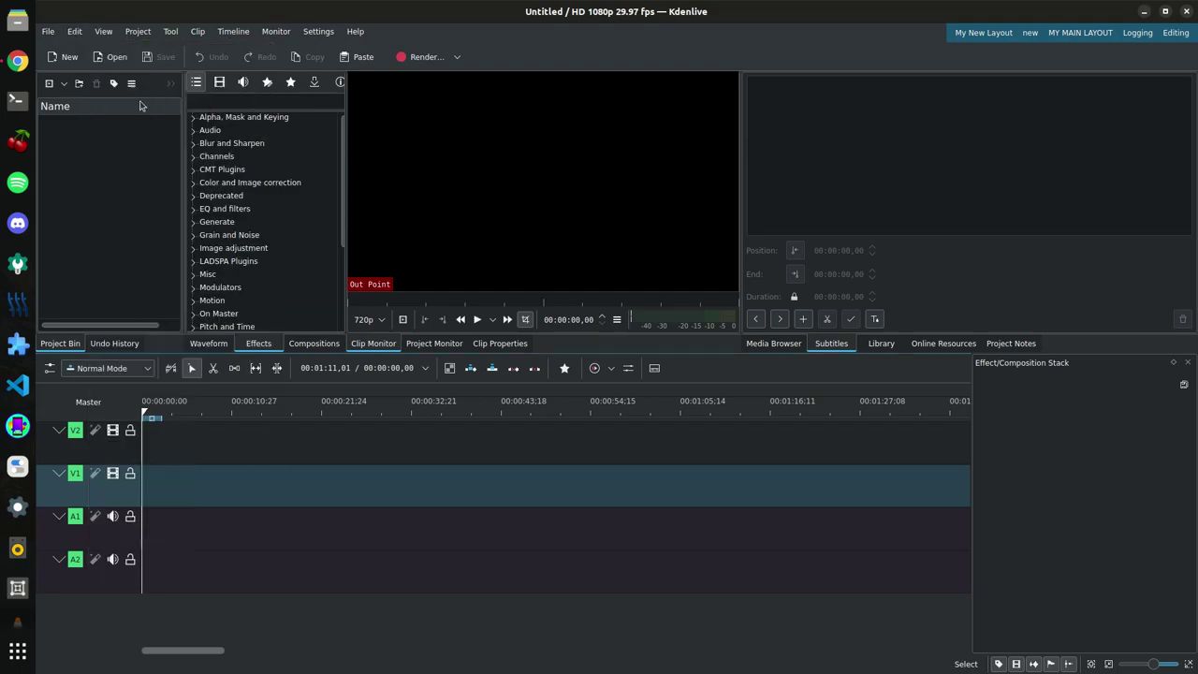
{"action": "left_click", "coordinate": [590, 367]}
- Open the layout manager and move the Color layout to the top of the list
{"action": "left_click", "coordinate": [104, 30]}
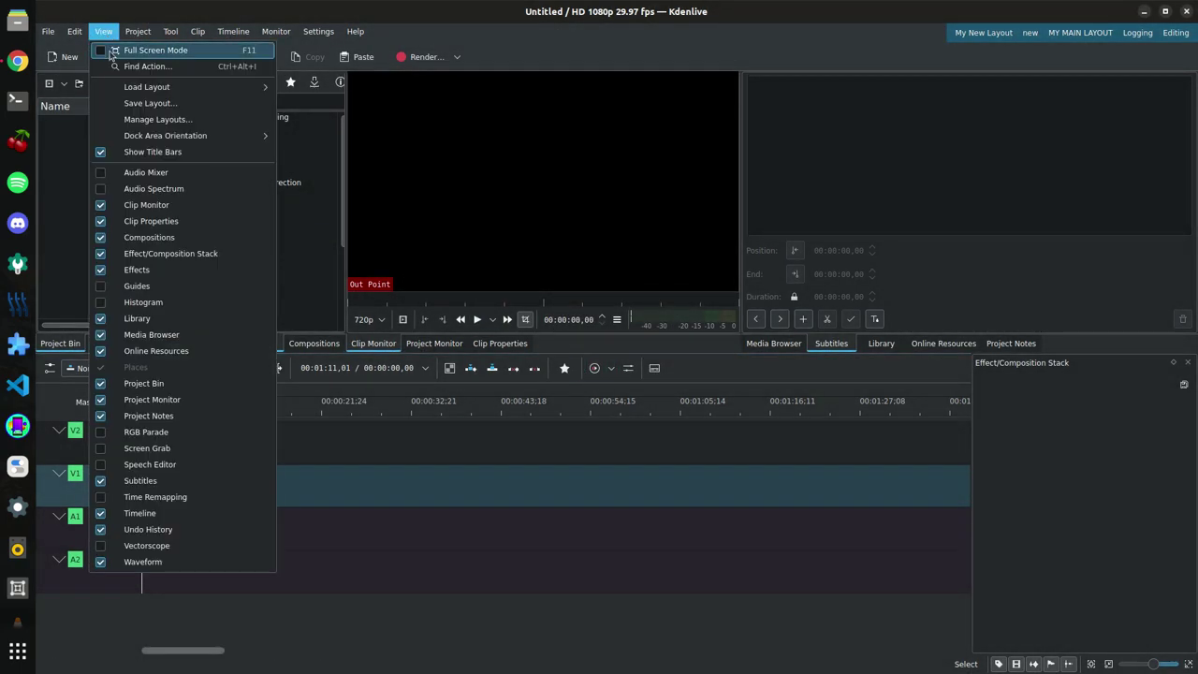
{"action": "left_click", "coordinate": [140, 118]}
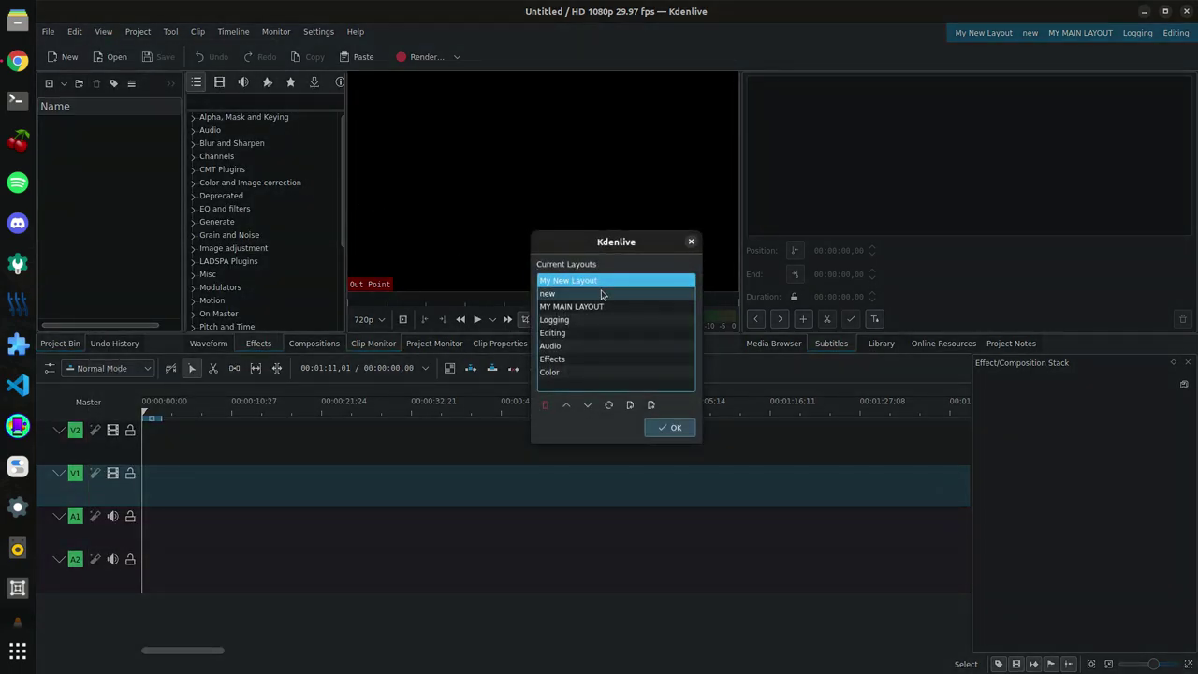
{"action": "left_click", "coordinate": [571, 376]}
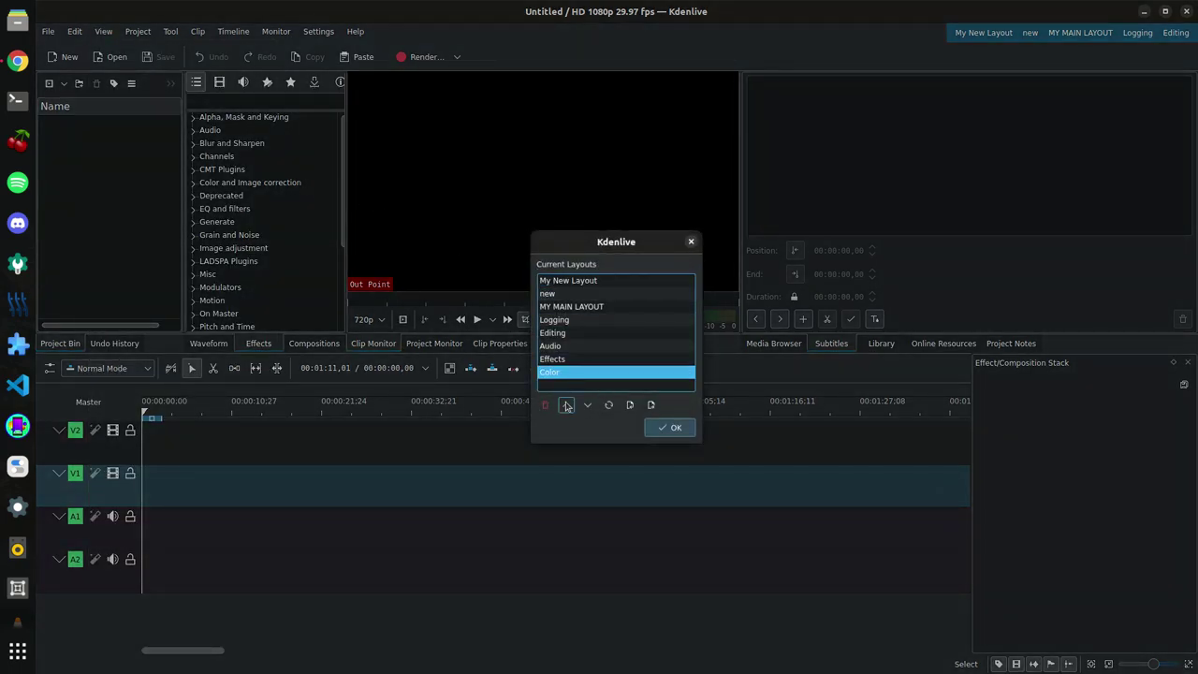
{"action": "left_click", "coordinate": [566, 404]}
{"action": "left_click", "coordinate": [565, 405]}
{"action": "left_click", "coordinate": [566, 405]}
{"action": "left_click", "coordinate": [565, 404]}
{"action": "left_click", "coordinate": [566, 405]}
{"action": "left_click", "coordinate": [565, 405]}
{"action": "left_click", "coordinate": [566, 404]}
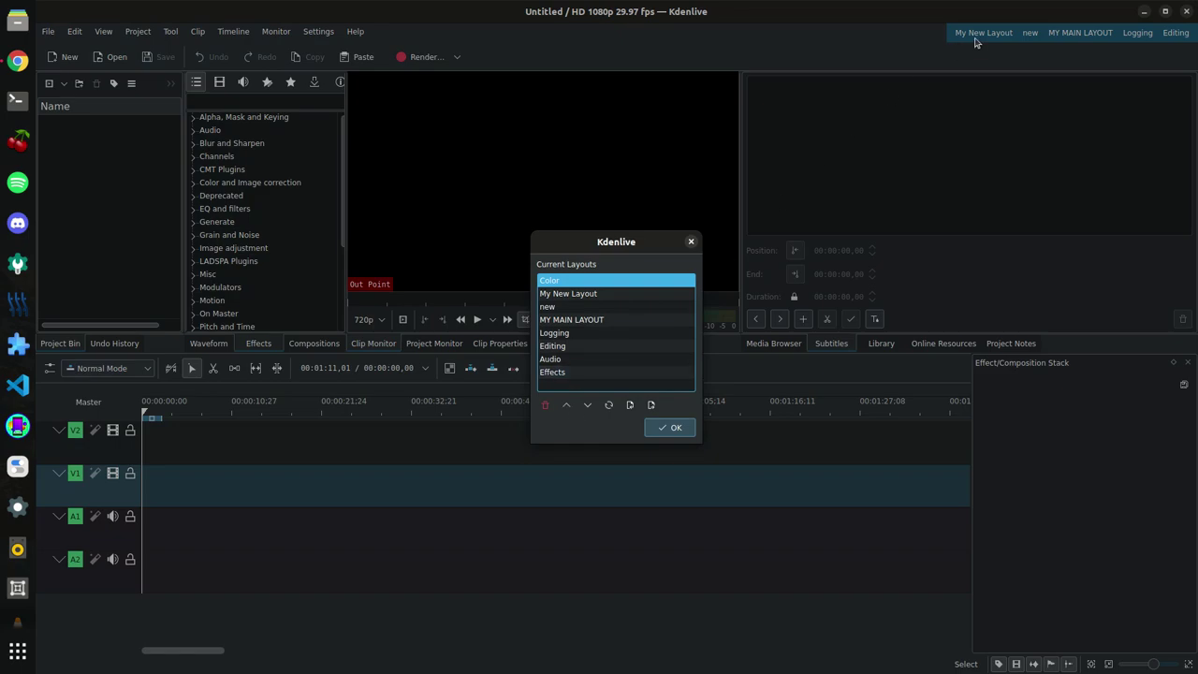
- Move the Color layout back to the end of the list and close the layout manager
{"action": "left_click", "coordinate": [587, 404]}
{"action": "left_click", "coordinate": [587, 404]}
{"action": "left_click", "coordinate": [587, 405]}
{"action": "left_click", "coordinate": [587, 404]}
{"action": "left_click", "coordinate": [587, 404]}
{"action": "left_click", "coordinate": [588, 404]}
{"action": "left_click", "coordinate": [588, 405]}
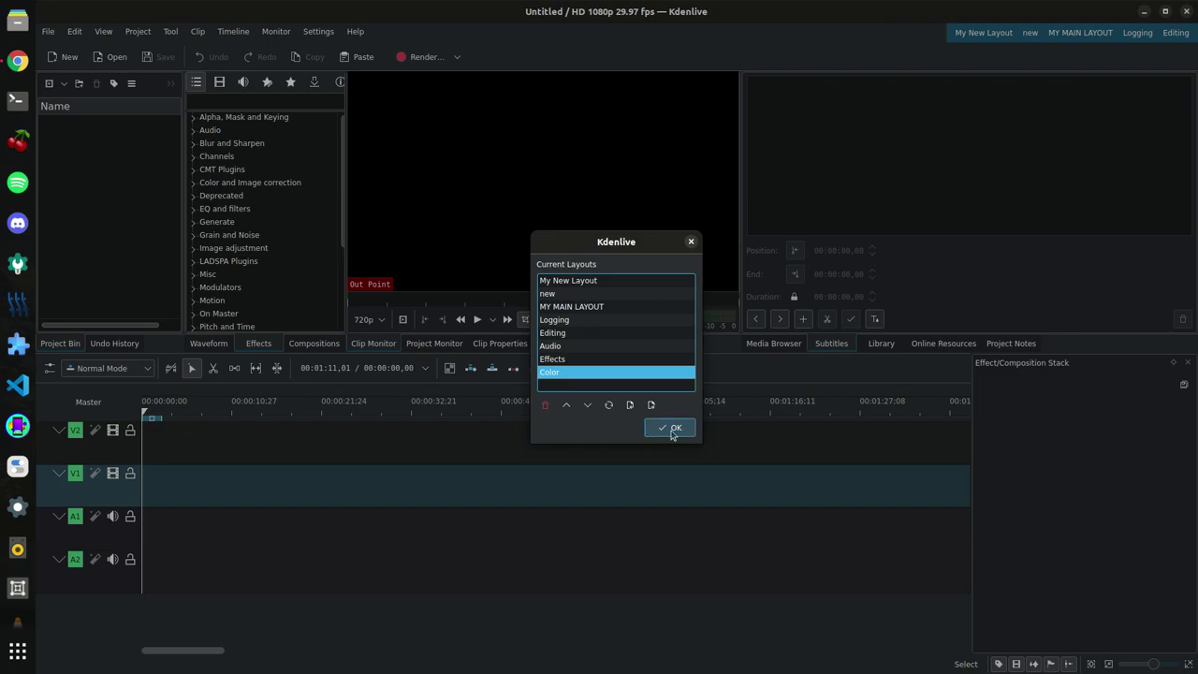
{"action": "left_click", "coordinate": [573, 281]}
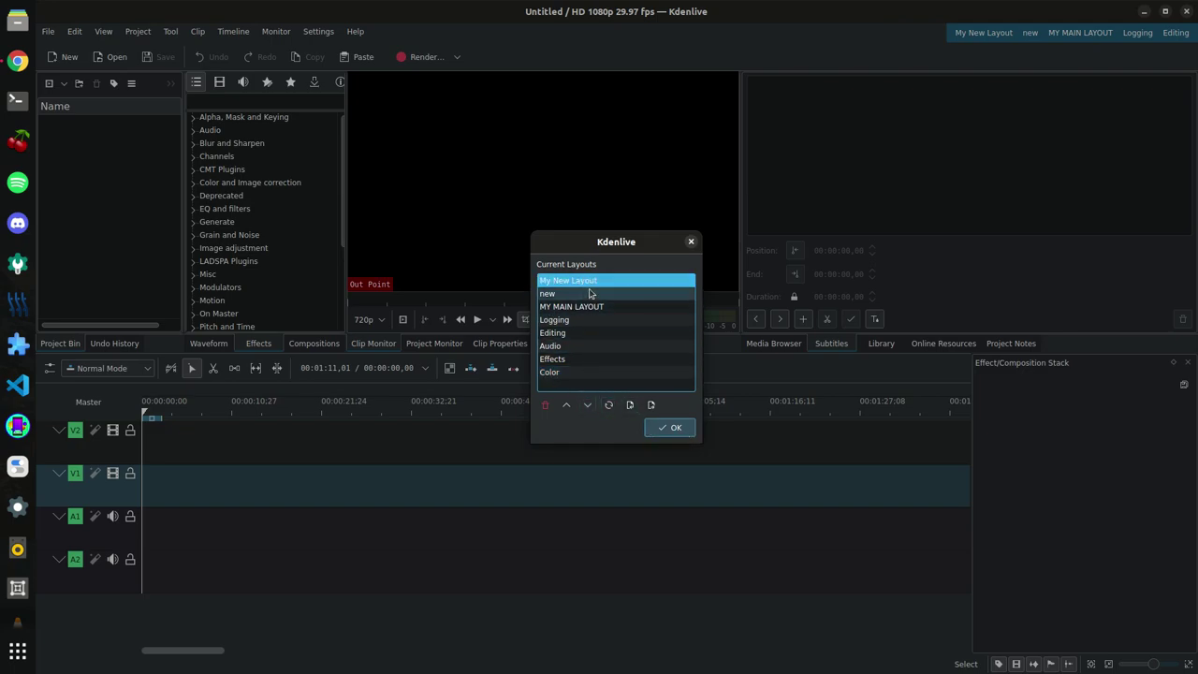
{"action": "left_click", "coordinate": [670, 428]}
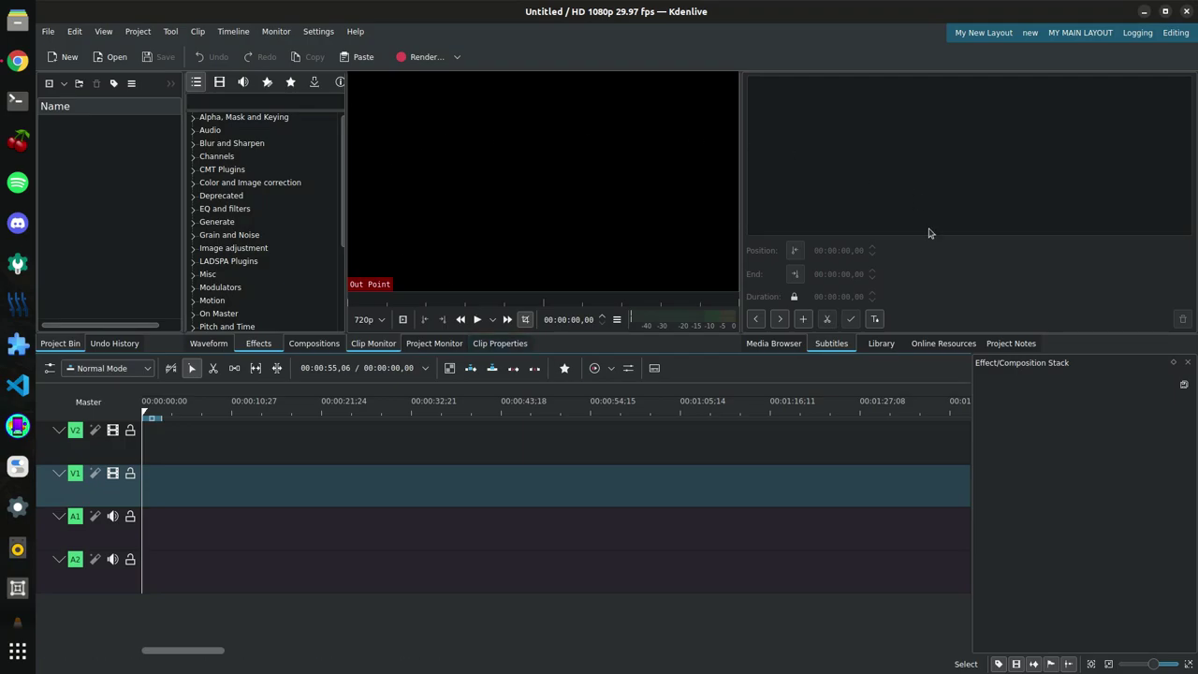
- Load the saved workspace layout My New Layout and enlarge the timeline area by shortening the panels above it
{"action": "left_click", "coordinate": [983, 33]}
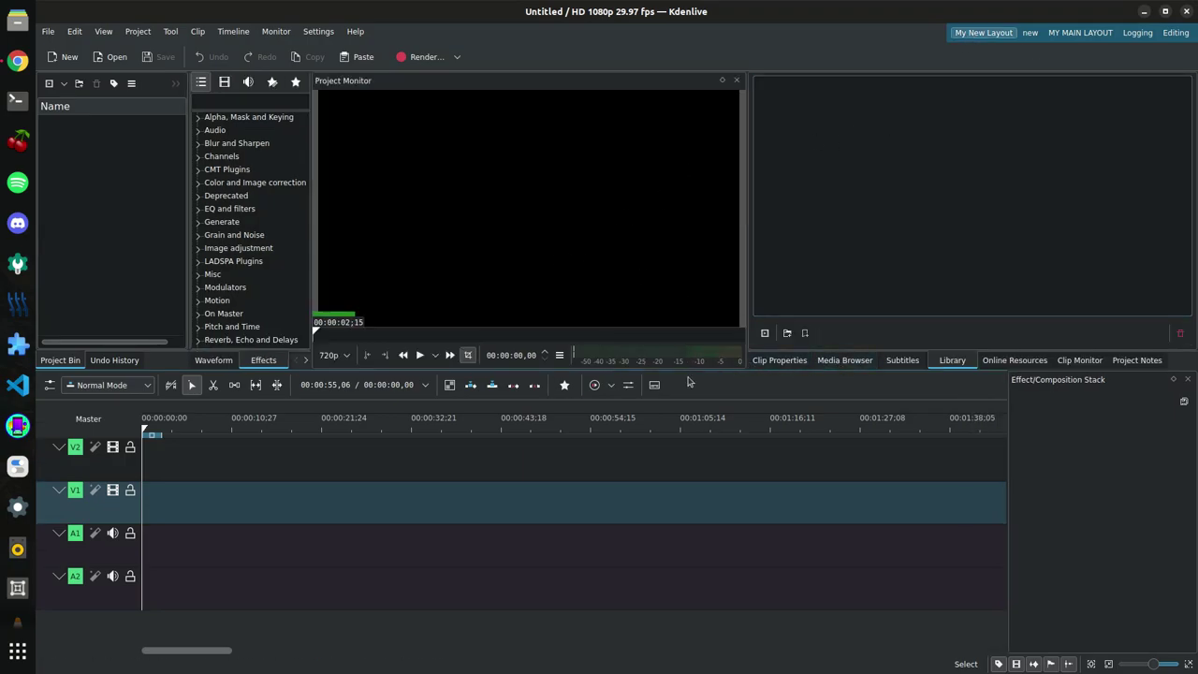
{"action": "left_click_drag", "start_coordinate": [695, 366], "coordinate": [697, 338]}
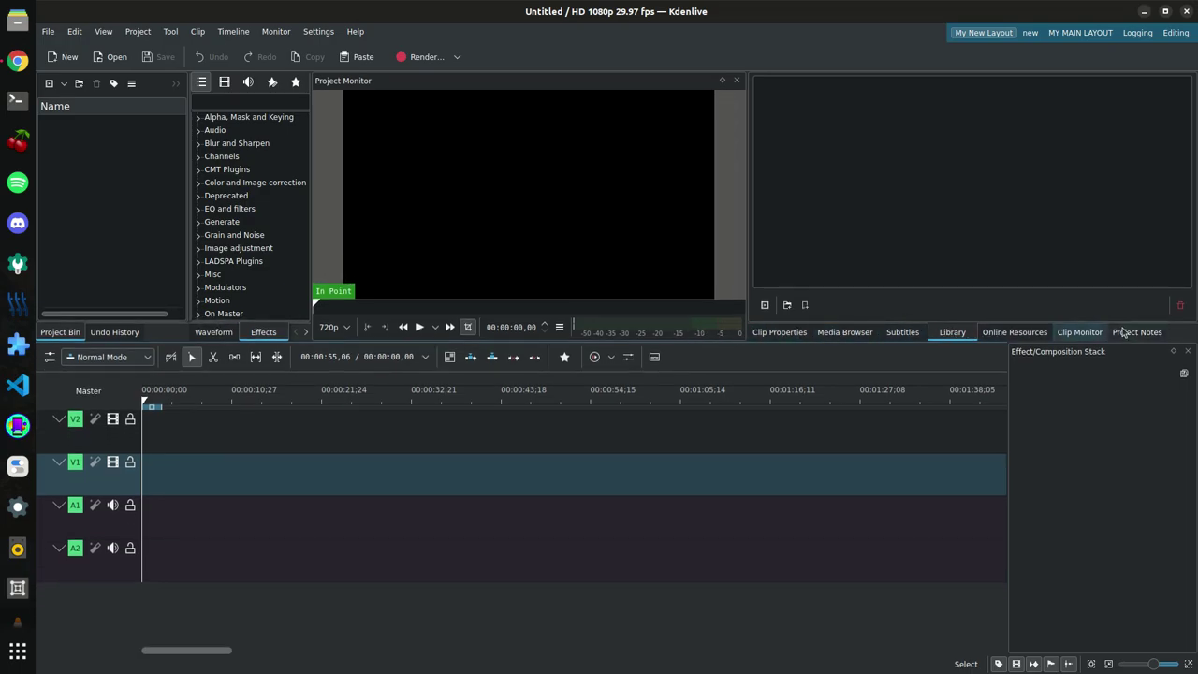
- Dock the Clip Monitor and Clip Properties panels with the Project Monitor, and put the Project Monitor first in that group
{"action": "left_click_drag", "start_coordinate": [1086, 337], "coordinate": [581, 243]}
{"action": "left_click", "coordinate": [1015, 332]}
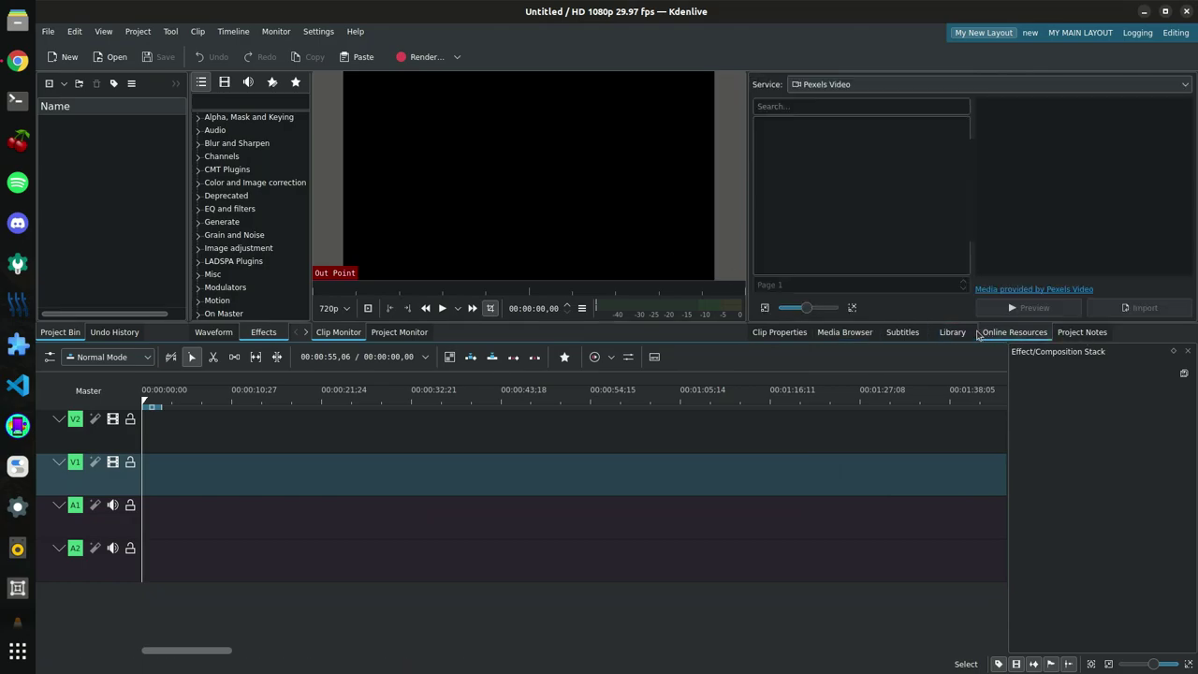
{"action": "left_click", "coordinate": [782, 333]}
{"action": "left_click_drag", "start_coordinate": [779, 332], "coordinate": [525, 234]}
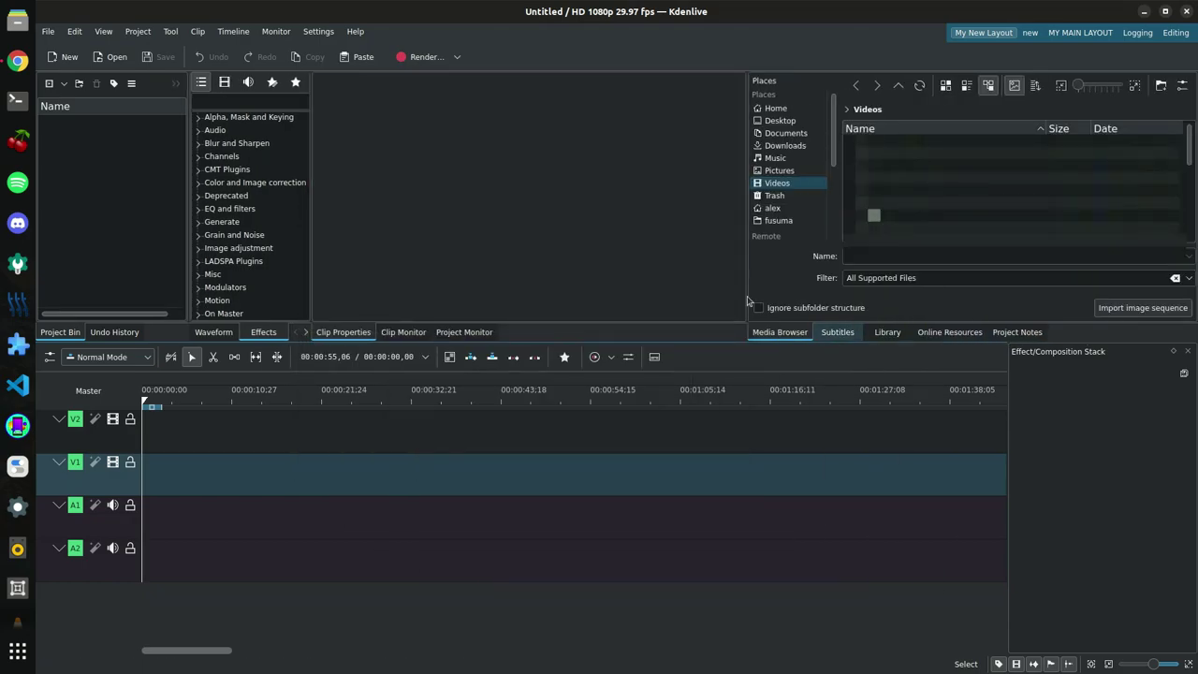
{"action": "left_click", "coordinate": [413, 330]}
{"action": "left_click_drag", "start_coordinate": [480, 333], "coordinate": [342, 332]}
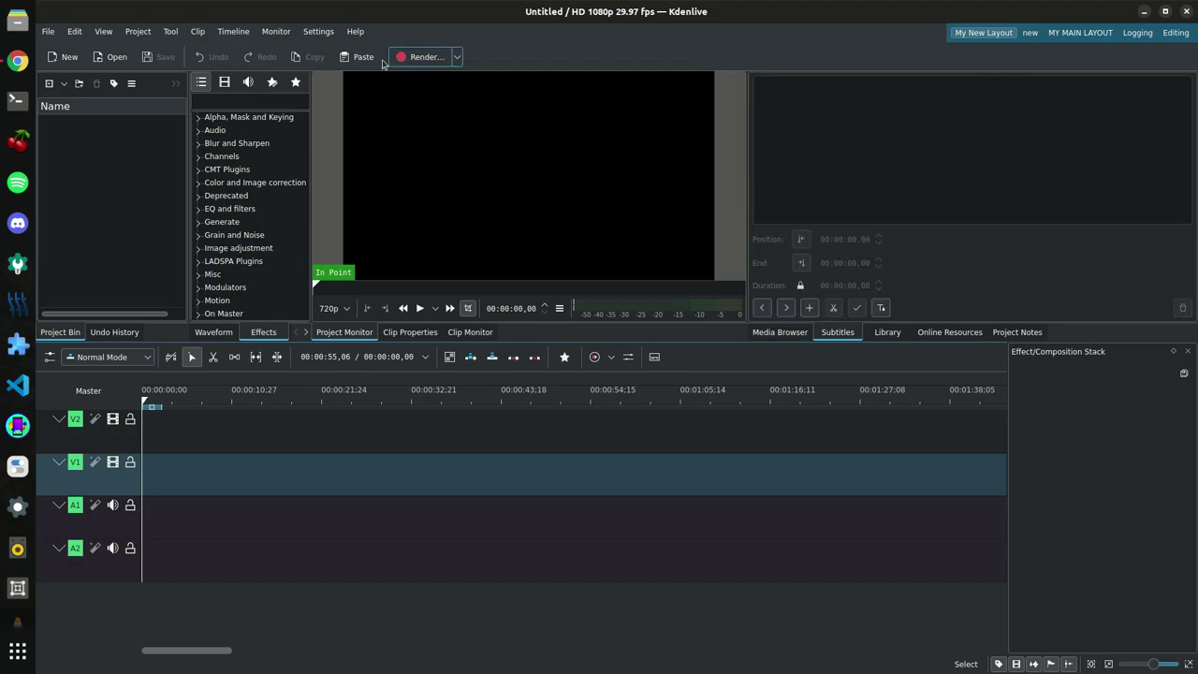
- Switch to the file manager showing the Generic Clips folder and place its window clear of the project bin
{"action": "left_click", "coordinate": [14, 38]}
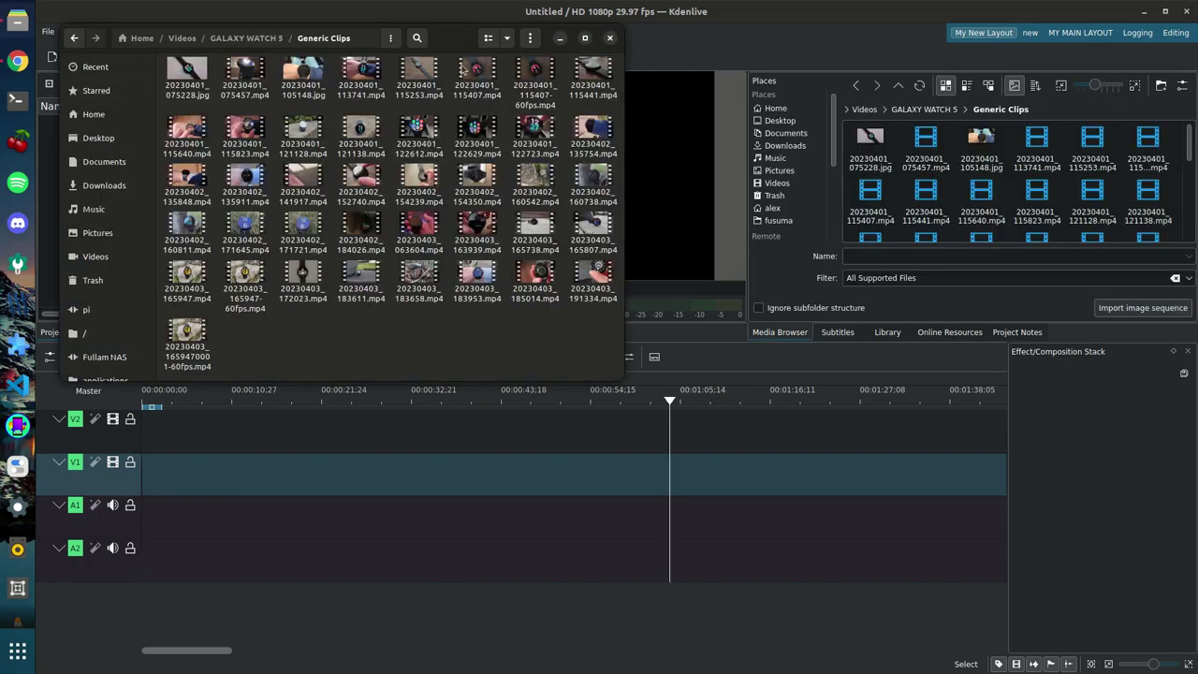
{"action": "left_click_drag", "start_coordinate": [449, 41], "coordinate": [455, 77]}
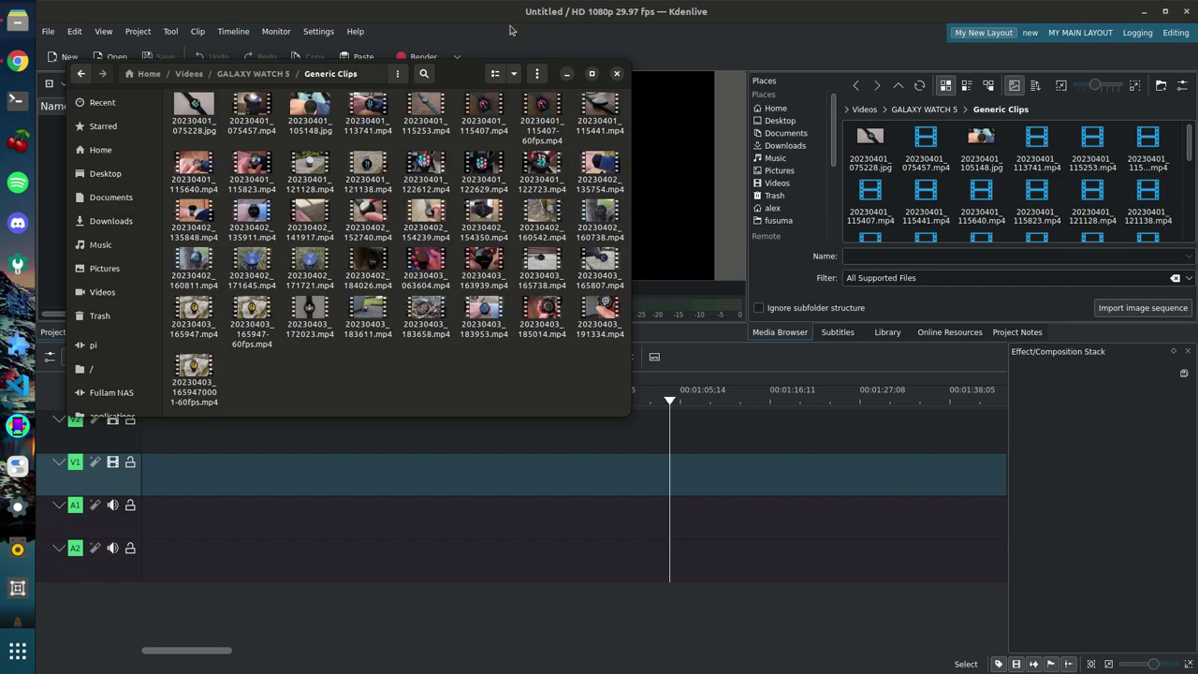
{"action": "left_click_drag", "start_coordinate": [466, 75], "coordinate": [699, 74]}
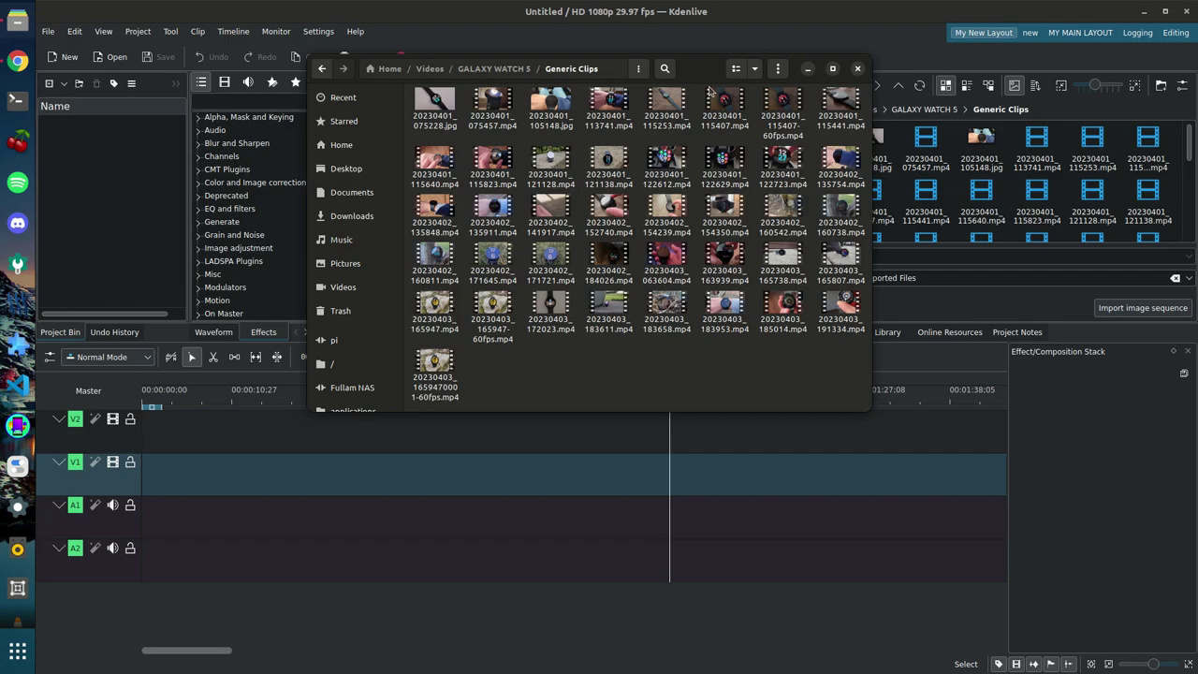
- Switch back to Kdenlive and look through the Generic Clips folder in the Media Browser
{"action": "mouse_move", "coordinate": [666, 161]}
{"action": "left_mouse_down"}
{"action": "mouse_move", "coordinate": [502, 123]}
{"action": "mouse_move", "coordinate": [122, 303]}
{"action": "mouse_move", "coordinate": [664, 155]}
{"action": "left_mouse_up"}
{"action": "left_click", "coordinate": [803, 20]}
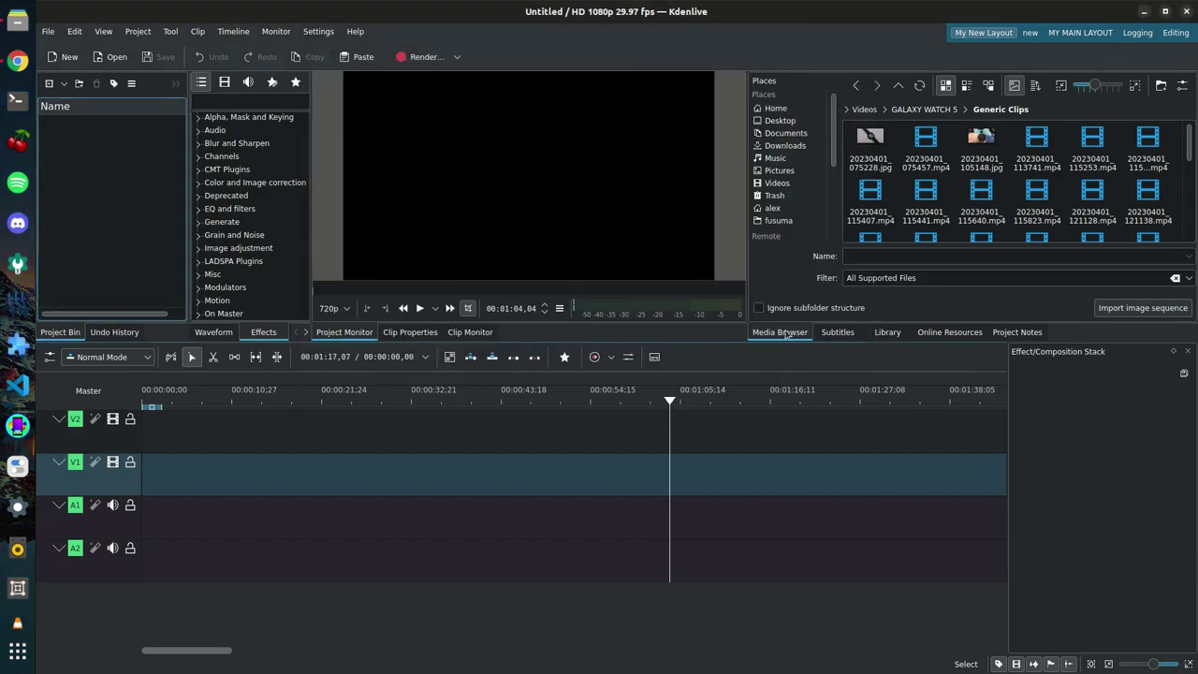
{"action": "left_click", "coordinate": [103, 31]}
{"action": "left_click", "coordinate": [707, 18]}
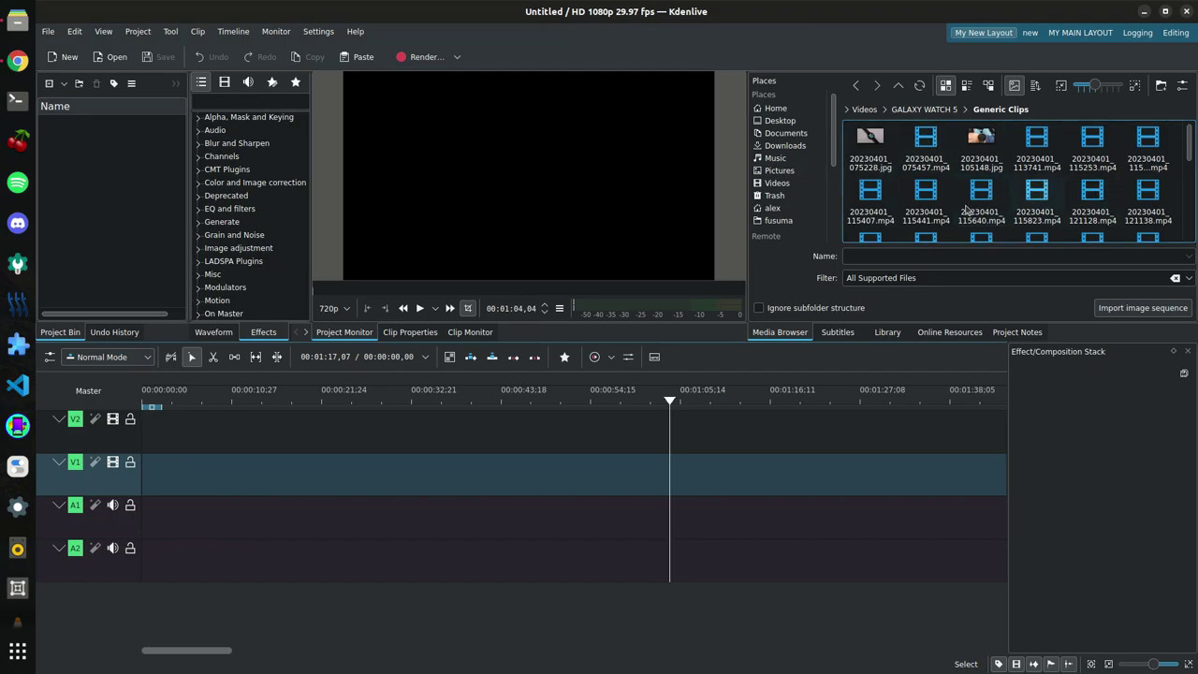
{"action": "mouse_move", "coordinate": [928, 194]}
{"action": "left_mouse_down"}
{"action": "mouse_move", "coordinate": [535, 508]}
{"action": "mouse_move", "coordinate": [735, 375]}
{"action": "mouse_move", "coordinate": [927, 193]}
{"action": "left_mouse_up"}
- Bring up the file manager, move its window clear of the project bin, and add 20230402_160738.mp4 to the bin
{"action": "left_click", "coordinate": [18, 20]}
{"action": "left_click_drag", "start_coordinate": [531, 83], "coordinate": [722, 86]}
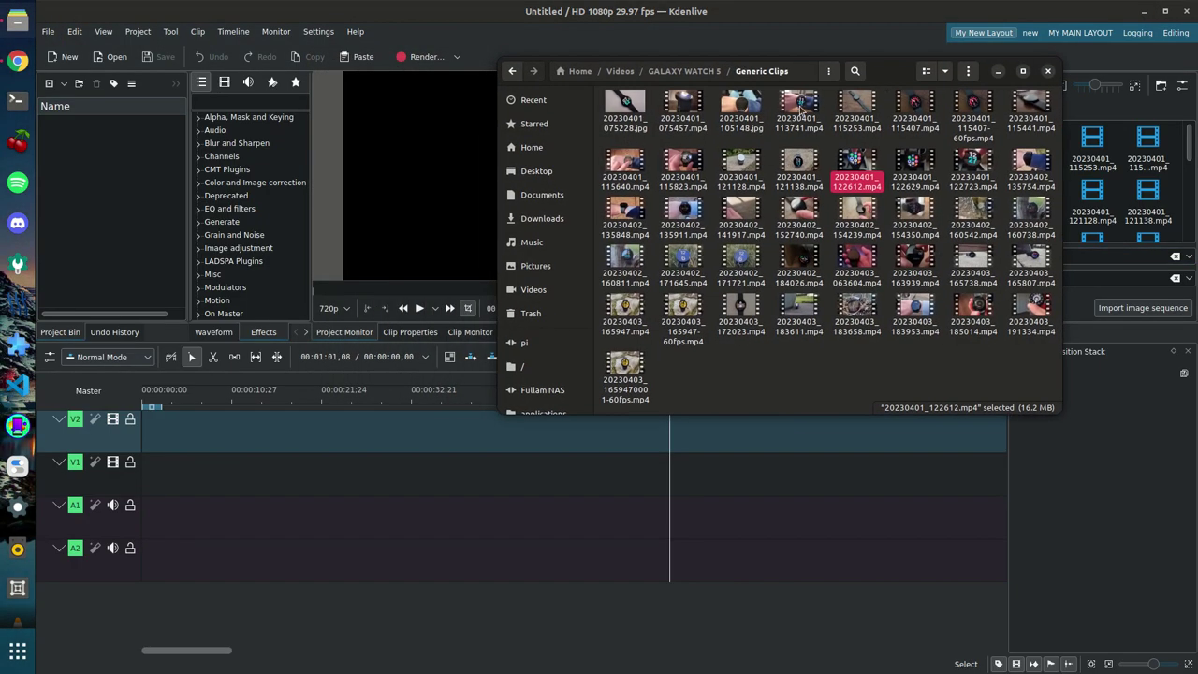
{"action": "left_click_drag", "start_coordinate": [1030, 211], "coordinate": [134, 211]}
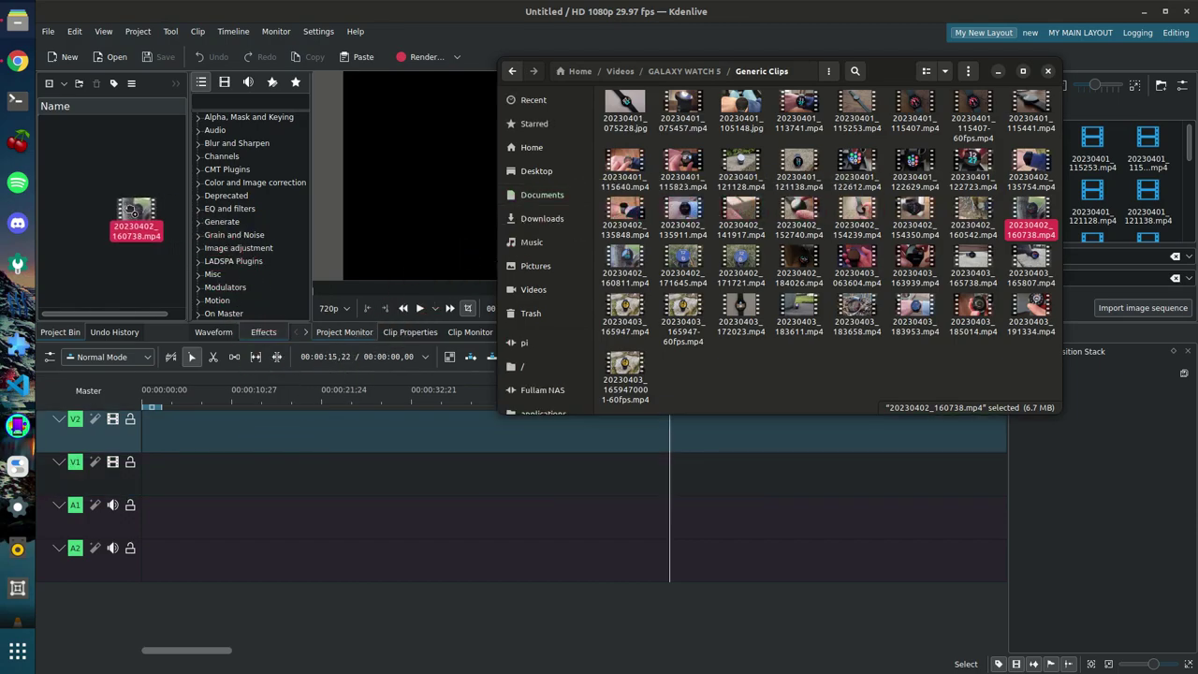
{"action": "left_click_drag", "start_coordinate": [133, 211], "coordinate": [108, 202]}
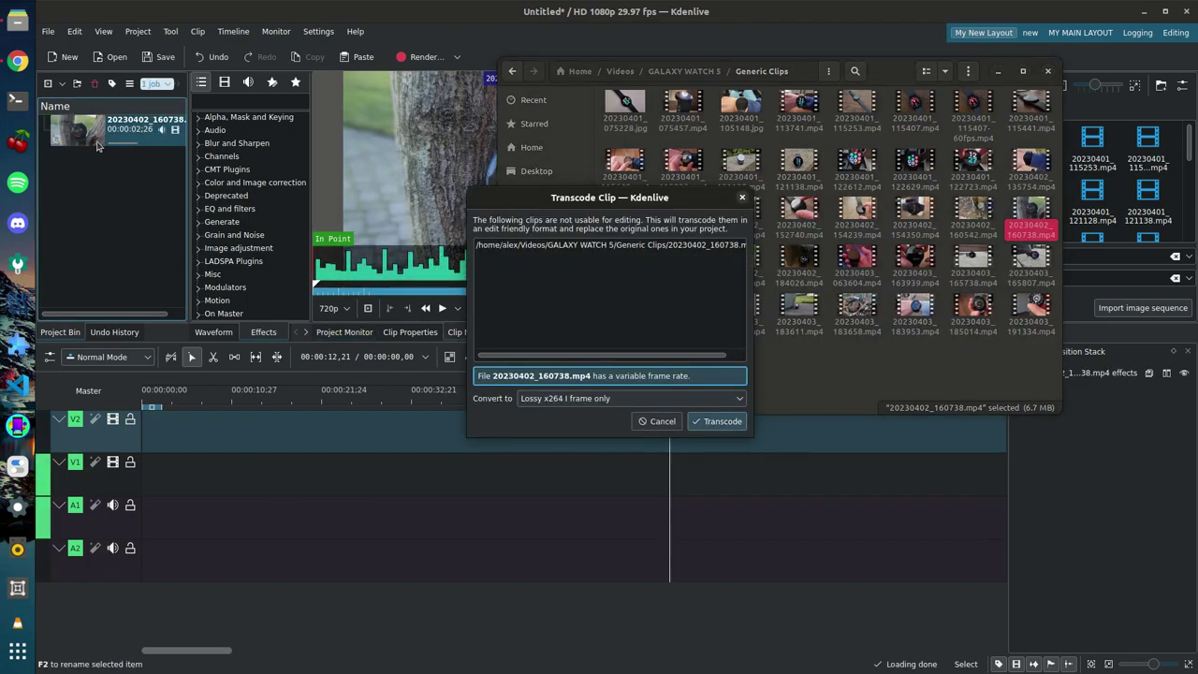
- Transcode 20230402_160738.mp4 to the edit-friendly Lossy x264 I frame only format
{"action": "left_click_drag", "start_coordinate": [562, 198], "coordinate": [578, 218]}
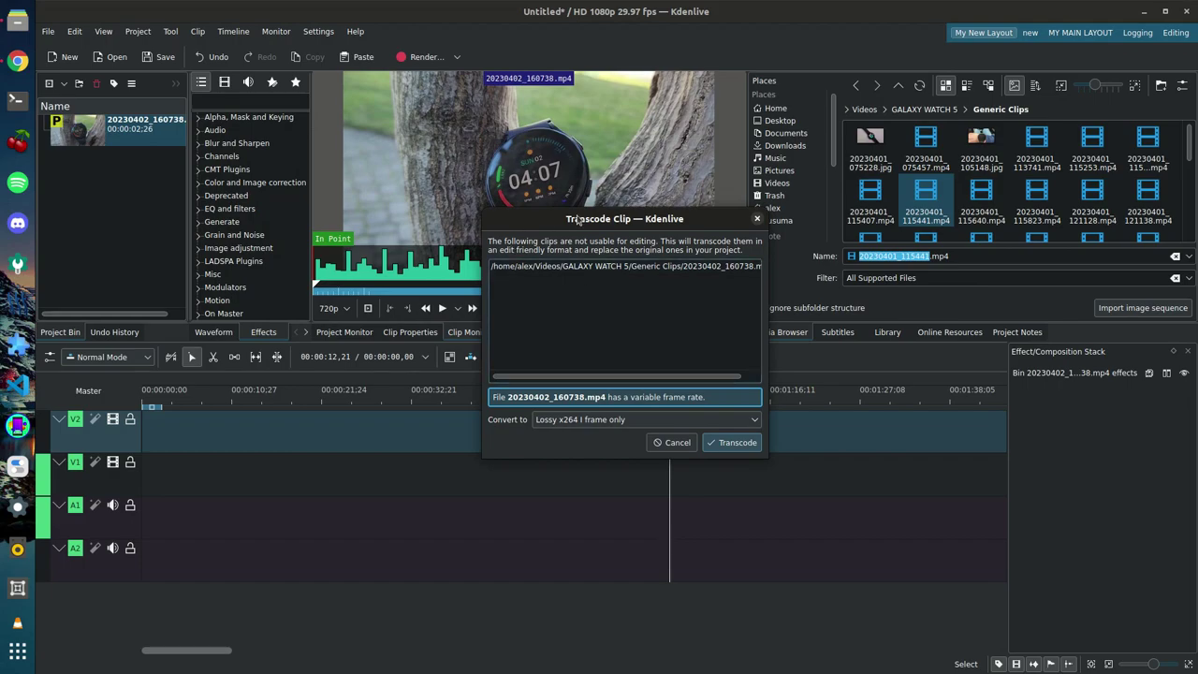
{"action": "left_click", "coordinate": [602, 267]}
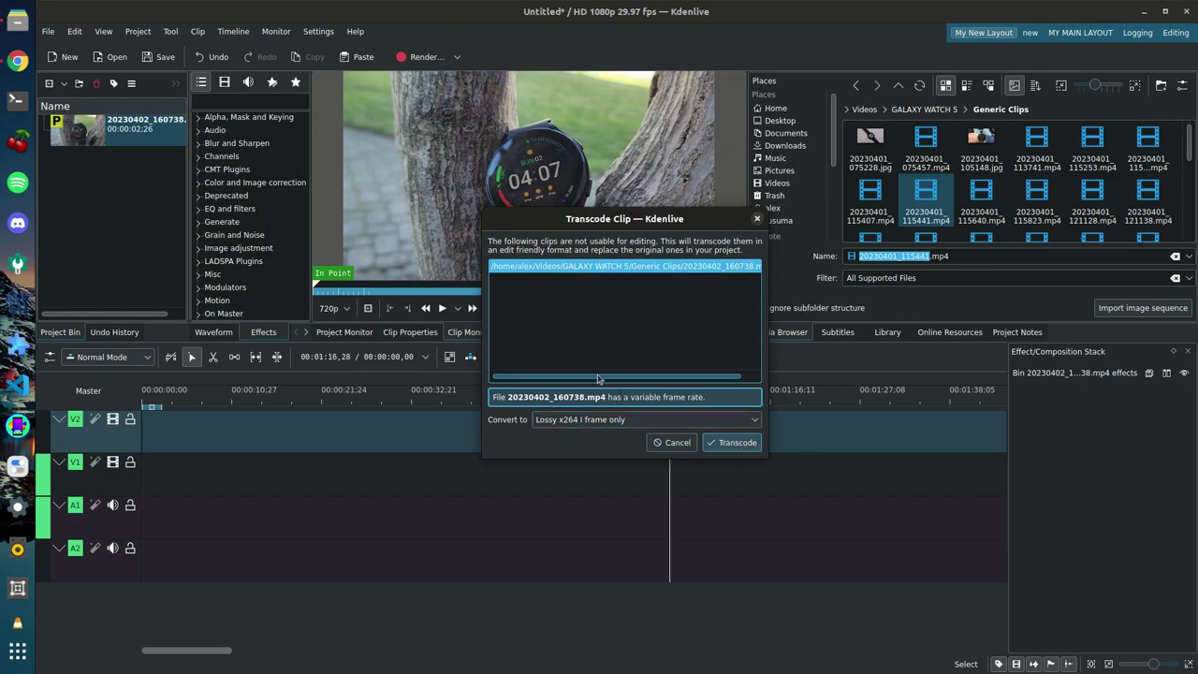
{"action": "left_click", "coordinate": [732, 442]}
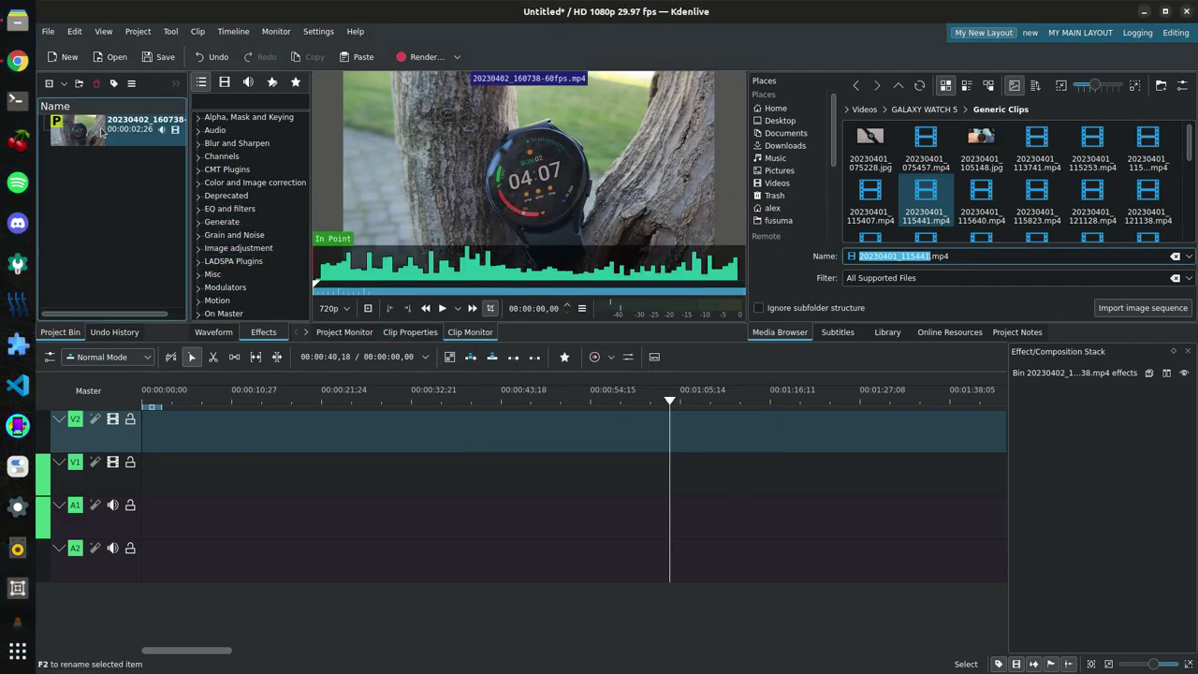
- Place the transcoded clip at the start of track V1, and widen the Effects and Project Bin panels
{"action": "left_click_drag", "start_coordinate": [103, 131], "coordinate": [137, 479]}
{"action": "left_click", "coordinate": [269, 183]}
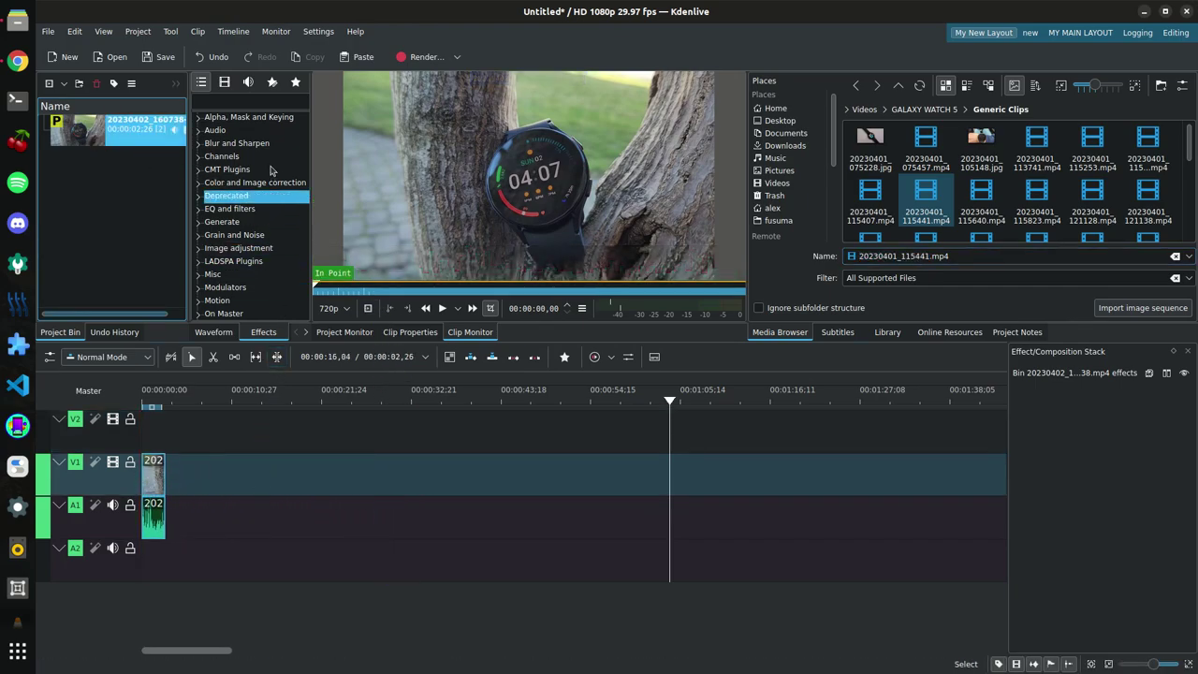
{"action": "left_click", "coordinate": [287, 198]}
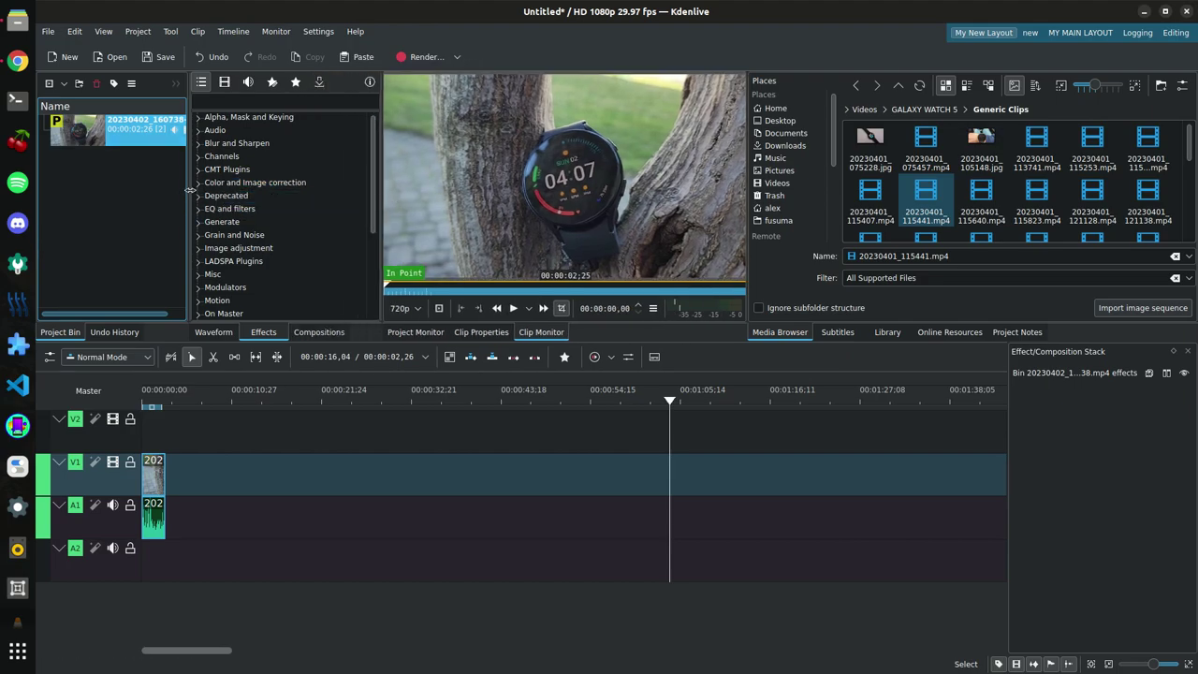
{"action": "left_click_drag", "start_coordinate": [188, 198], "coordinate": [282, 198]}
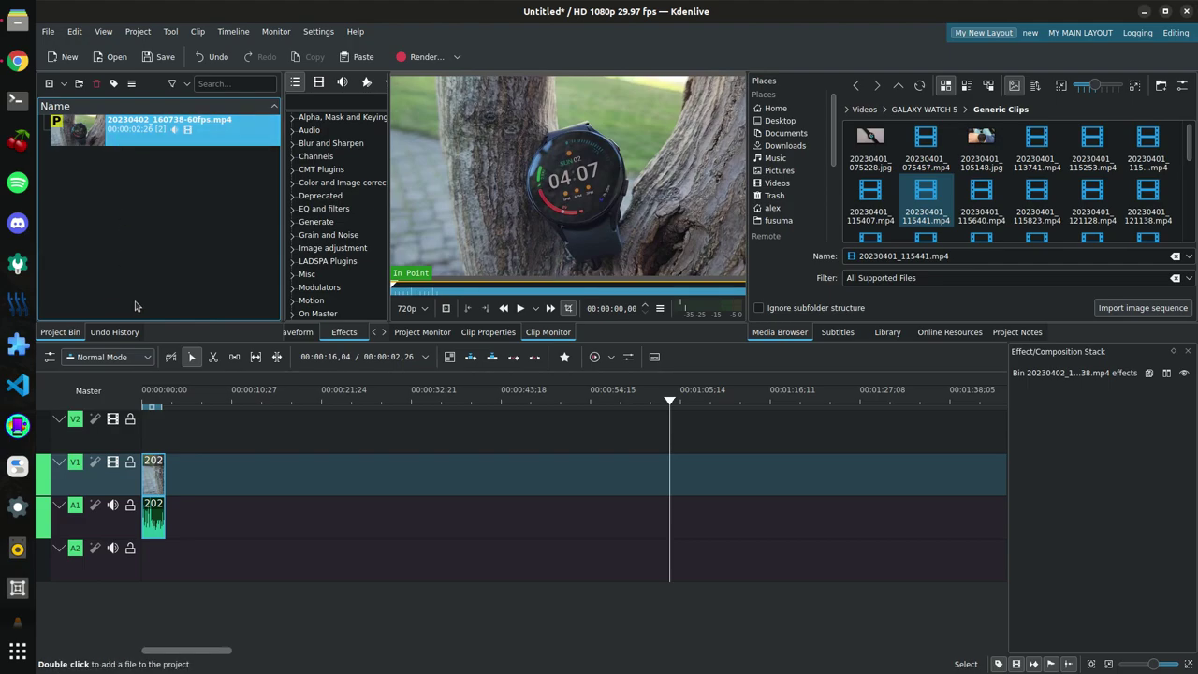
- Check the transcoded file in the Generic Clips folder, and play 20230402_160738-60fps.mp4 in the Clip Monitor
{"action": "key", "text": "alt+Tab"}
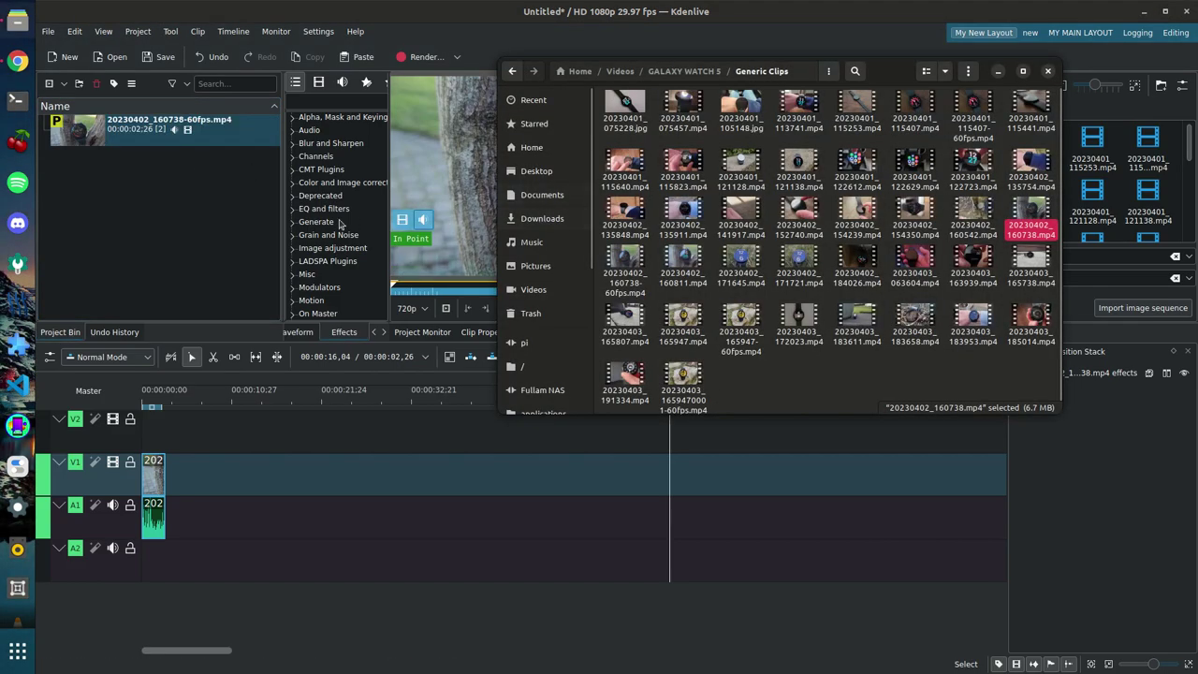
{"action": "left_click", "coordinate": [171, 211]}
{"action": "left_click", "coordinate": [188, 133]}
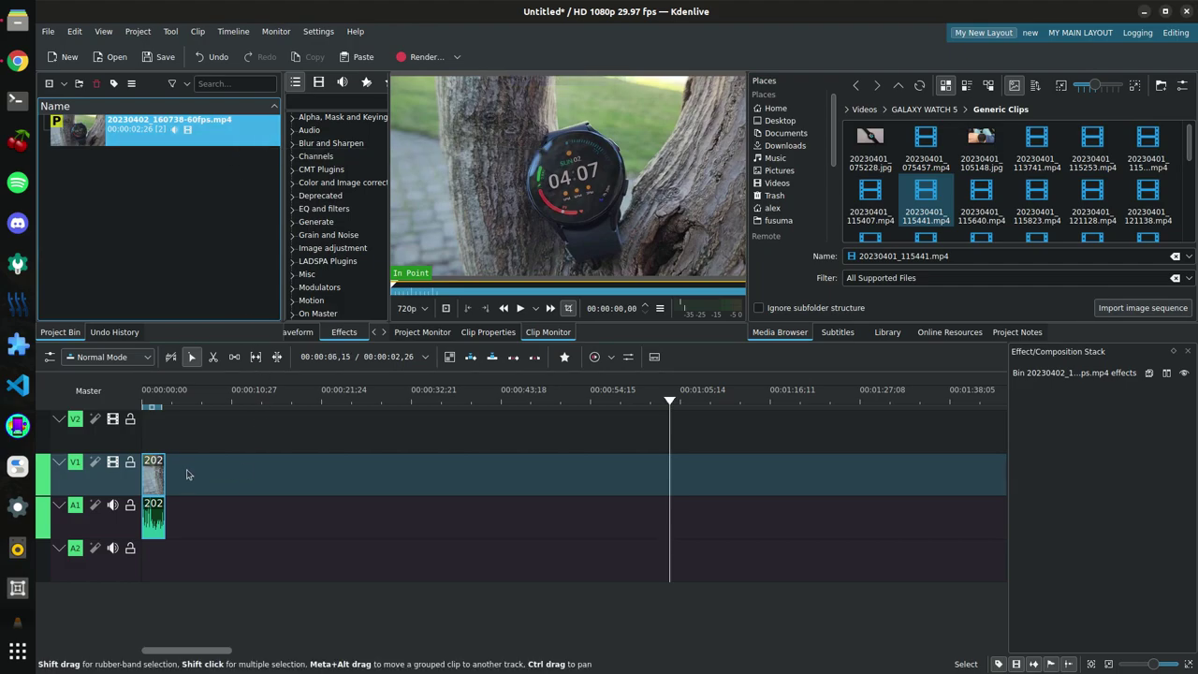
{"action": "left_click", "coordinate": [147, 130]}
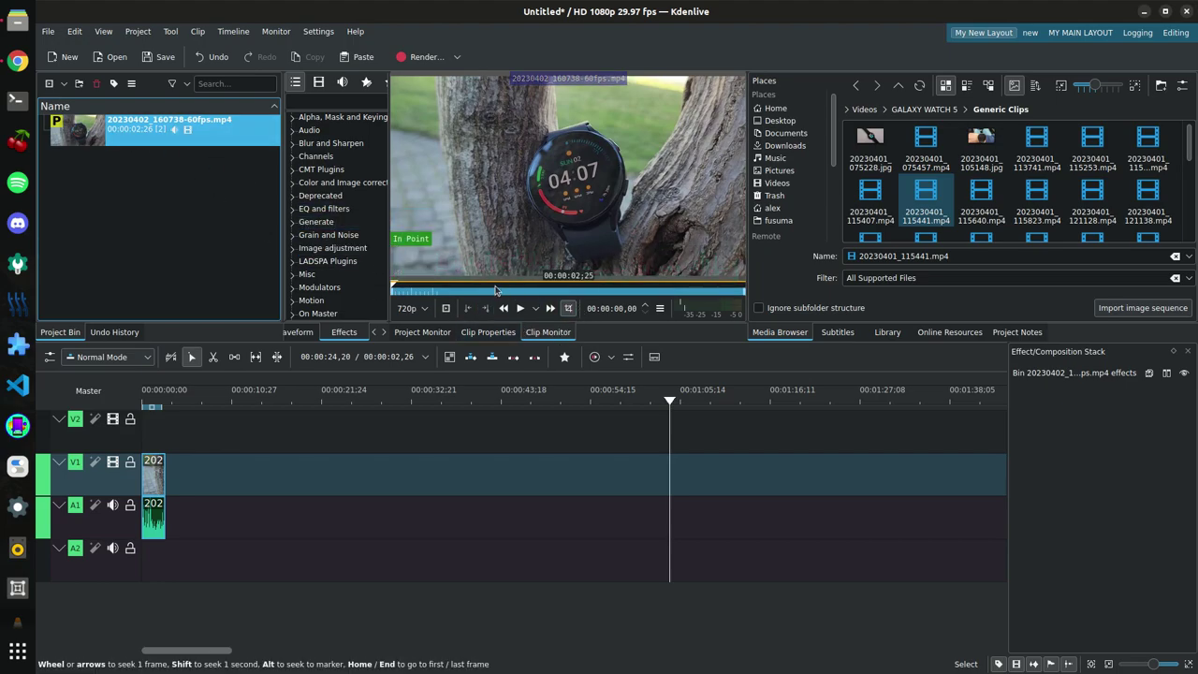
{"action": "left_click", "coordinate": [517, 304]}
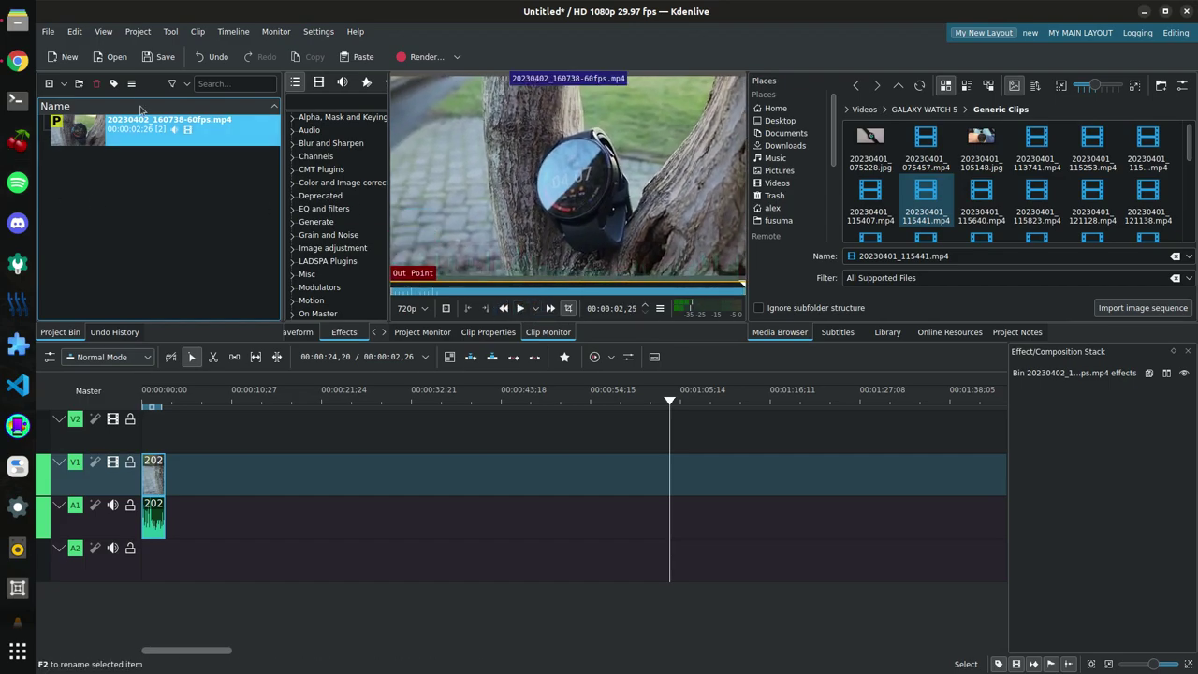
- Open the properties of 20230402_160738-60fps.mp4 and examine its analysis data and its codec and frame rate details
{"action": "right_click", "coordinate": [185, 123]}
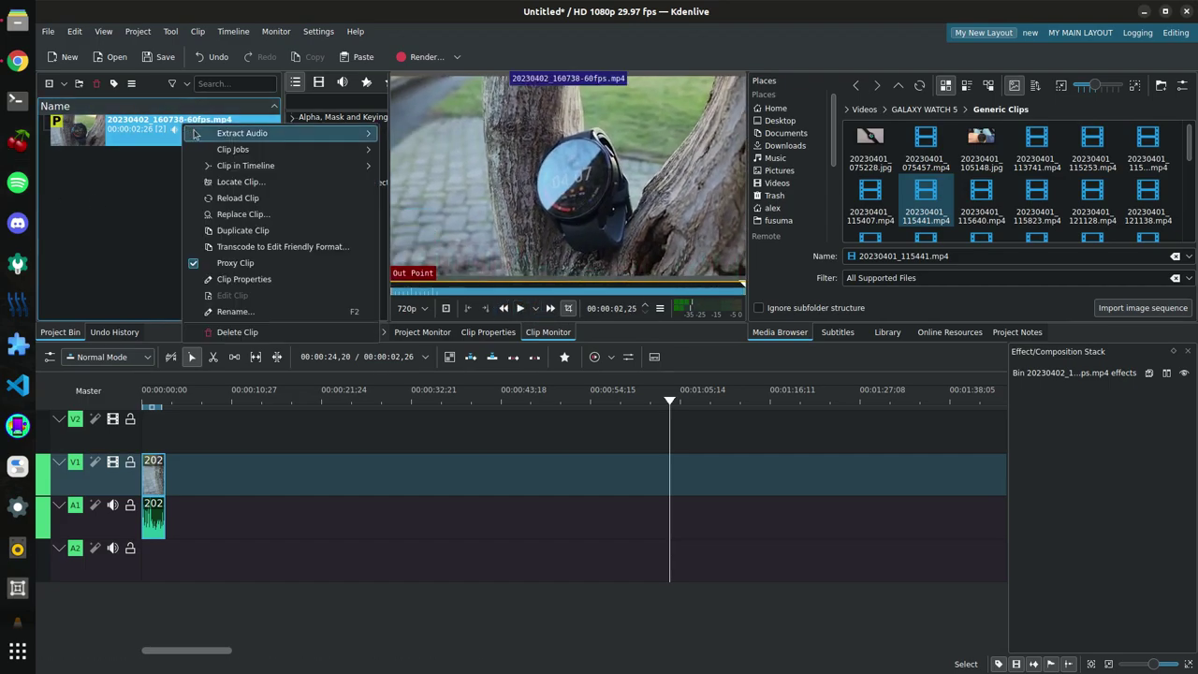
{"action": "left_click", "coordinate": [274, 285]}
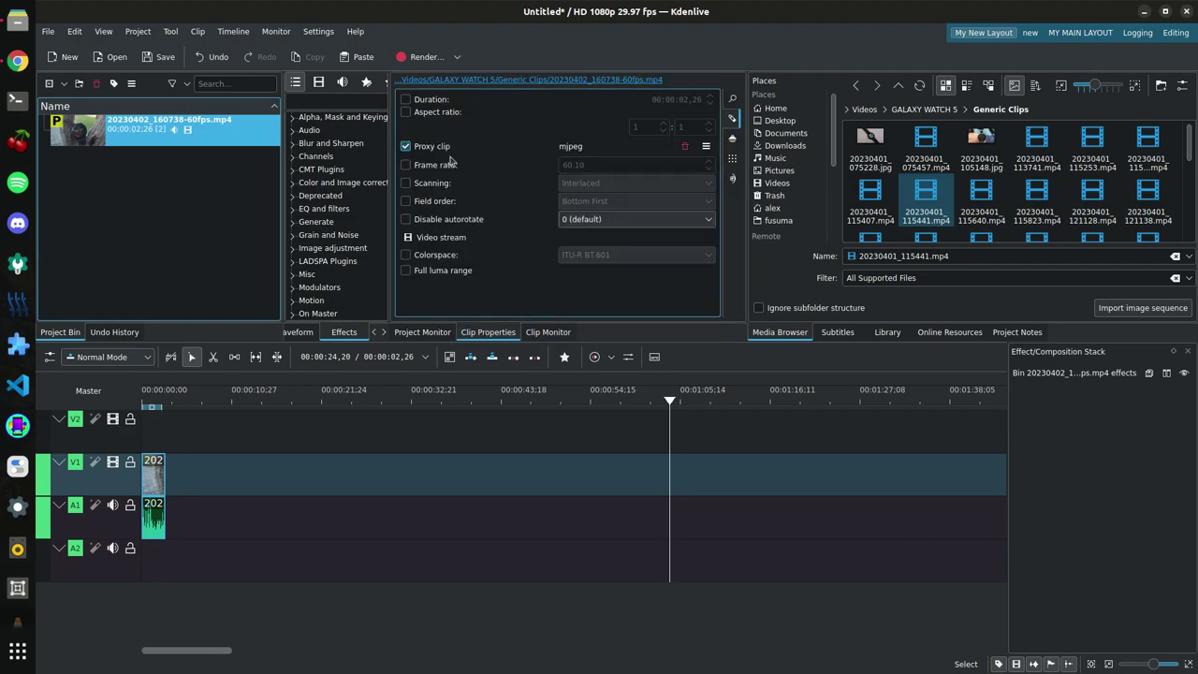
{"action": "left_click", "coordinate": [735, 159]}
{"action": "left_click", "coordinate": [733, 178]}
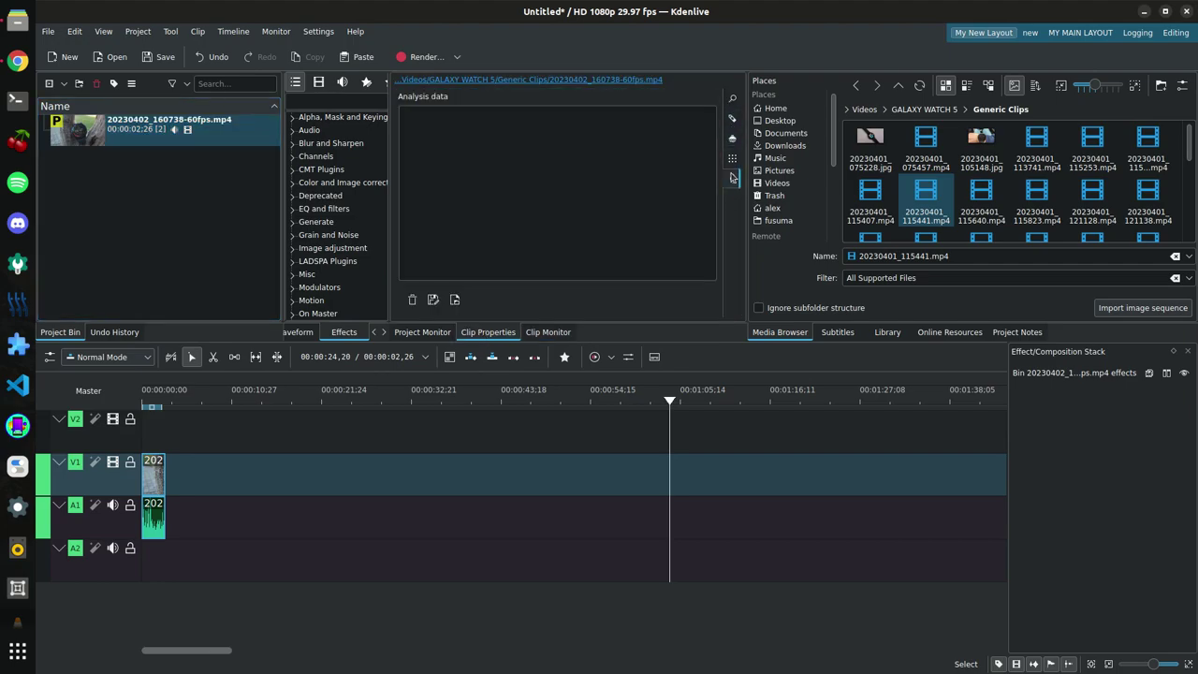
{"action": "left_click", "coordinate": [731, 103]}
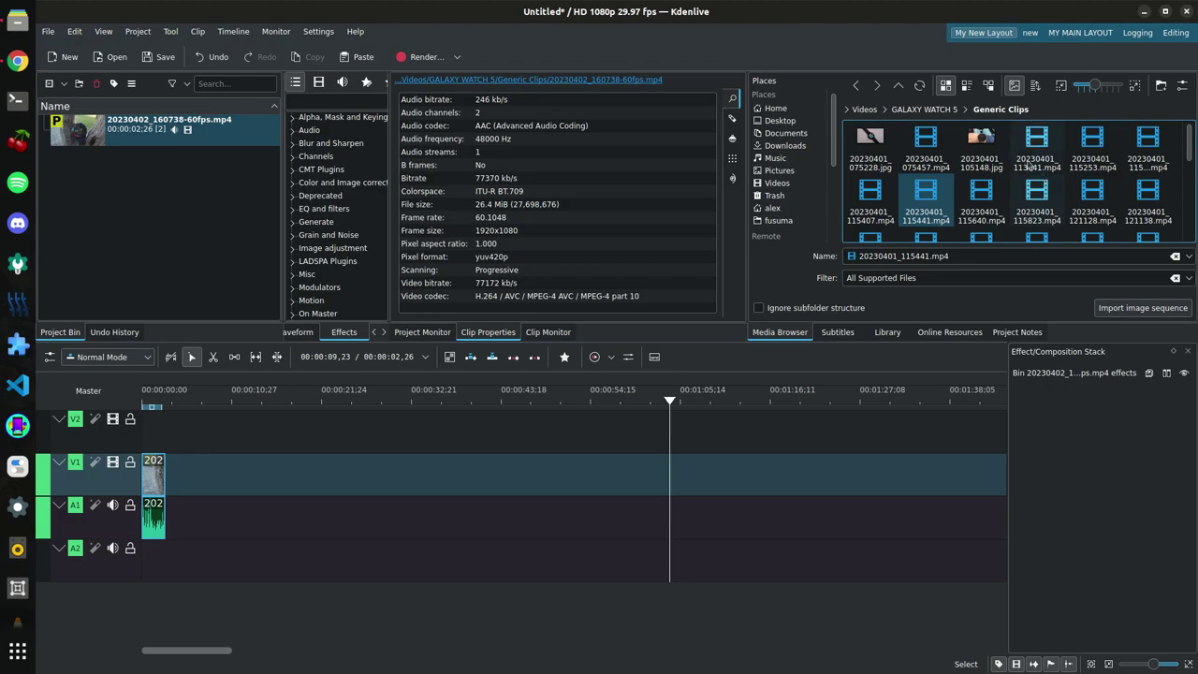
- Add 20230403_165738.mp4 from the file manager to track V1 at about 00:00:28,23 and transcode it to Lossy x264 I frame only
{"action": "left_click", "coordinate": [18, 19]}
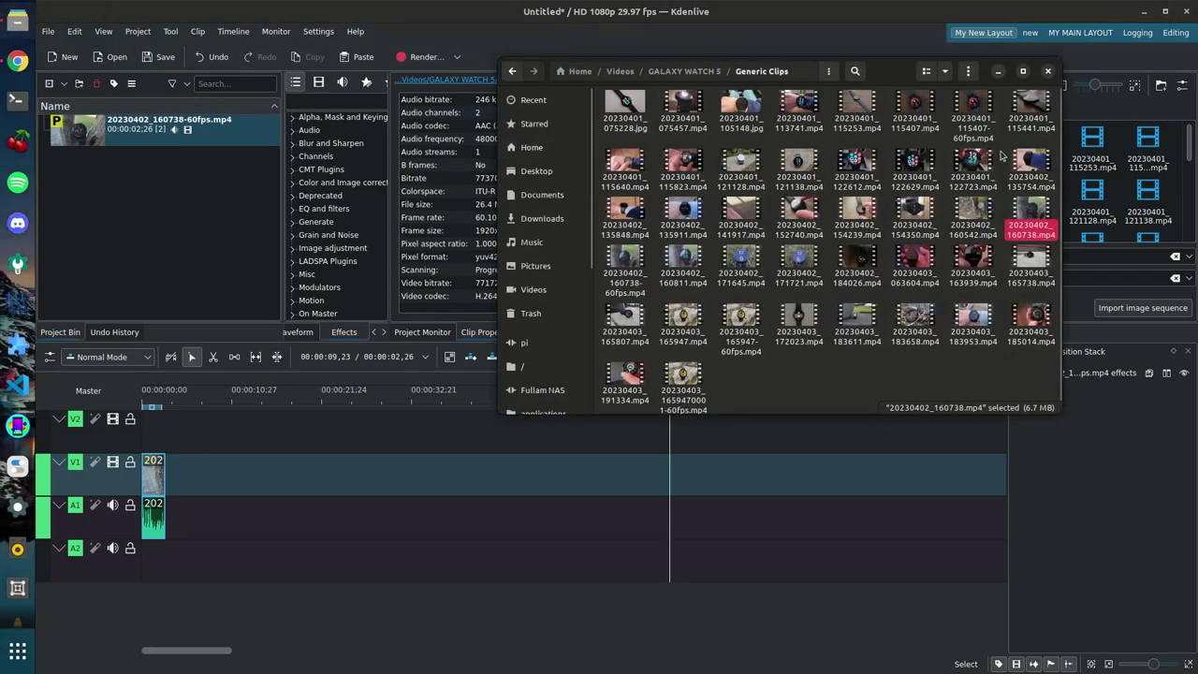
{"action": "left_click_drag", "start_coordinate": [1031, 271], "coordinate": [348, 490]}
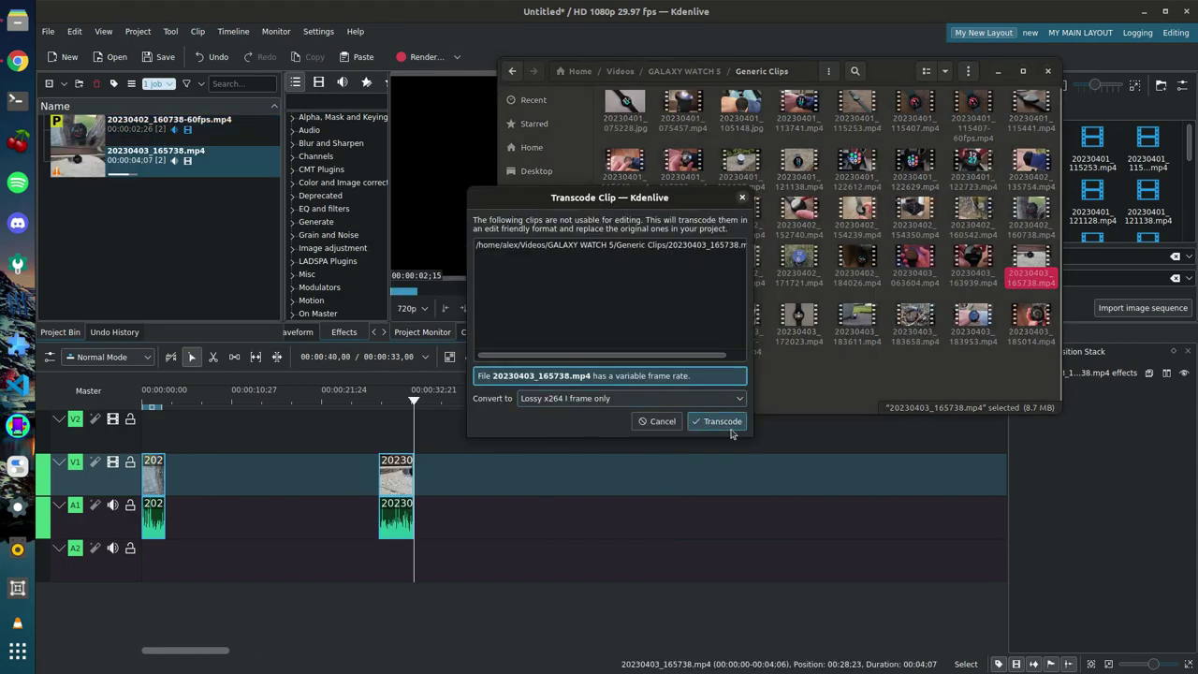
{"action": "left_click", "coordinate": [730, 427]}
- Slide the second clip against the end of the first, and move it back out to about 00:00:30,20
{"action": "left_click_drag", "start_coordinate": [410, 465], "coordinate": [355, 465]}
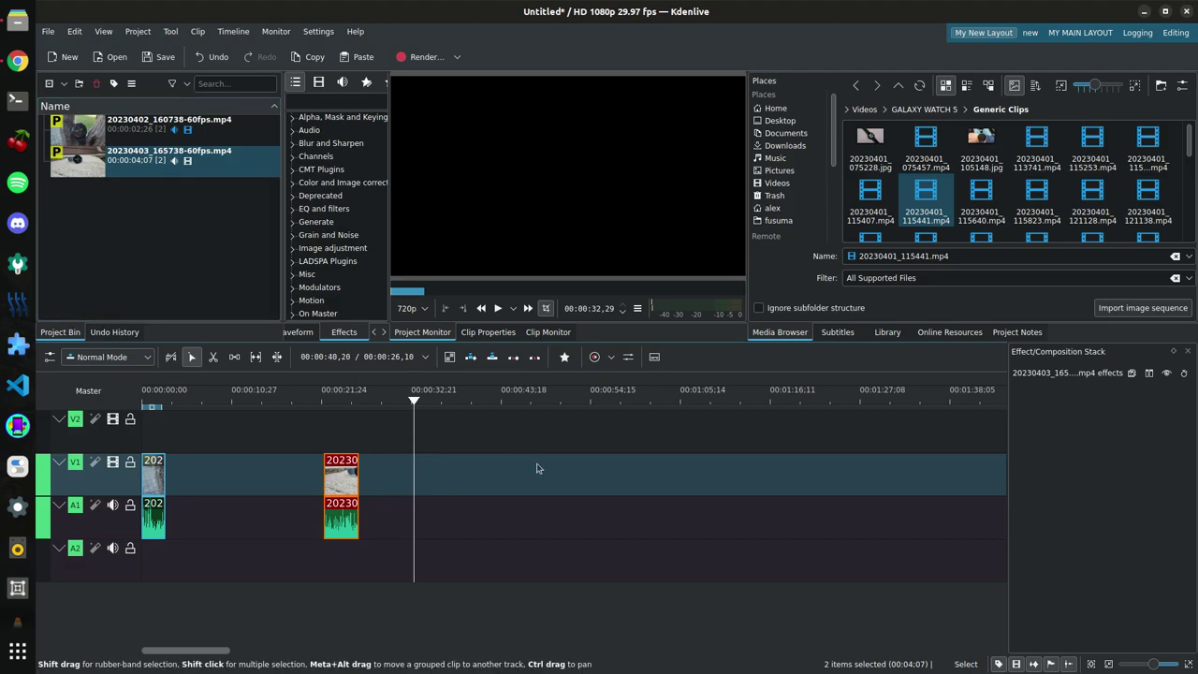
{"action": "left_click_drag", "start_coordinate": [342, 506], "coordinate": [595, 505]}
{"action": "left_click_drag", "start_coordinate": [445, 531], "coordinate": [63, 552]}
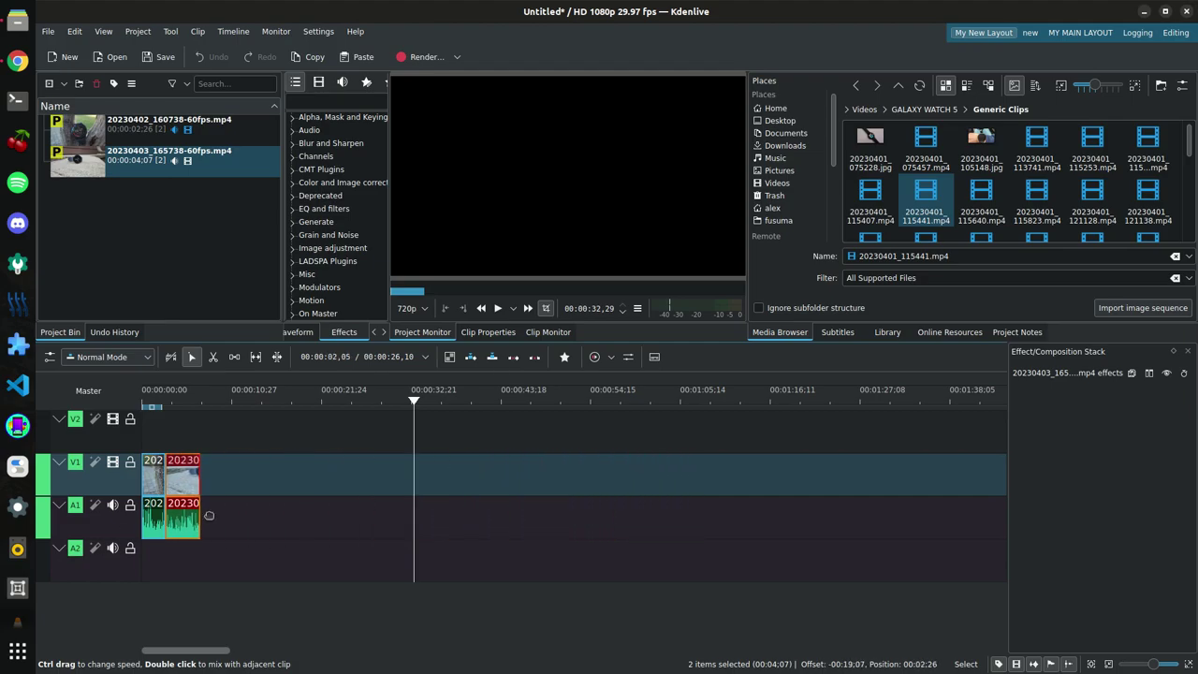
{"action": "left_click_drag", "start_coordinate": [237, 509], "coordinate": [450, 505]}
{"action": "left_click_drag", "start_coordinate": [202, 427], "coordinate": [415, 407]}
{"action": "mouse_move", "coordinate": [386, 506]}
{"action": "left_mouse_down"}
{"action": "mouse_move", "coordinate": [175, 505]}
{"action": "mouse_move", "coordinate": [402, 506]}
{"action": "left_mouse_up"}
- Remove the empty space between the two clips, and move the second clip back out to about 00:00:20,18
{"action": "left_click", "coordinate": [251, 449]}
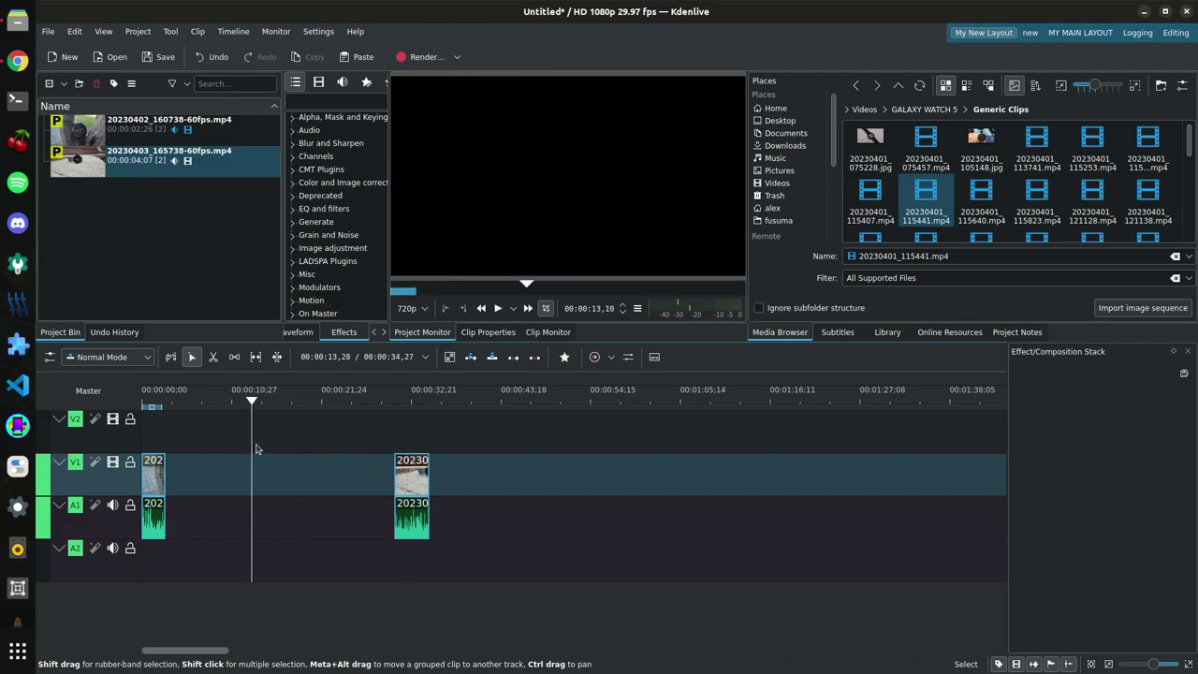
{"action": "key", "text": "shift+BackSpace"}
{"action": "left_click_drag", "start_coordinate": [242, 442], "coordinate": [329, 473]}
- Look up the shortcuts for "remove space" in the keyboard shortcut settings, view the Remove Space in All Tracks assignment, and cancel
{"action": "left_click", "coordinate": [304, 36]}
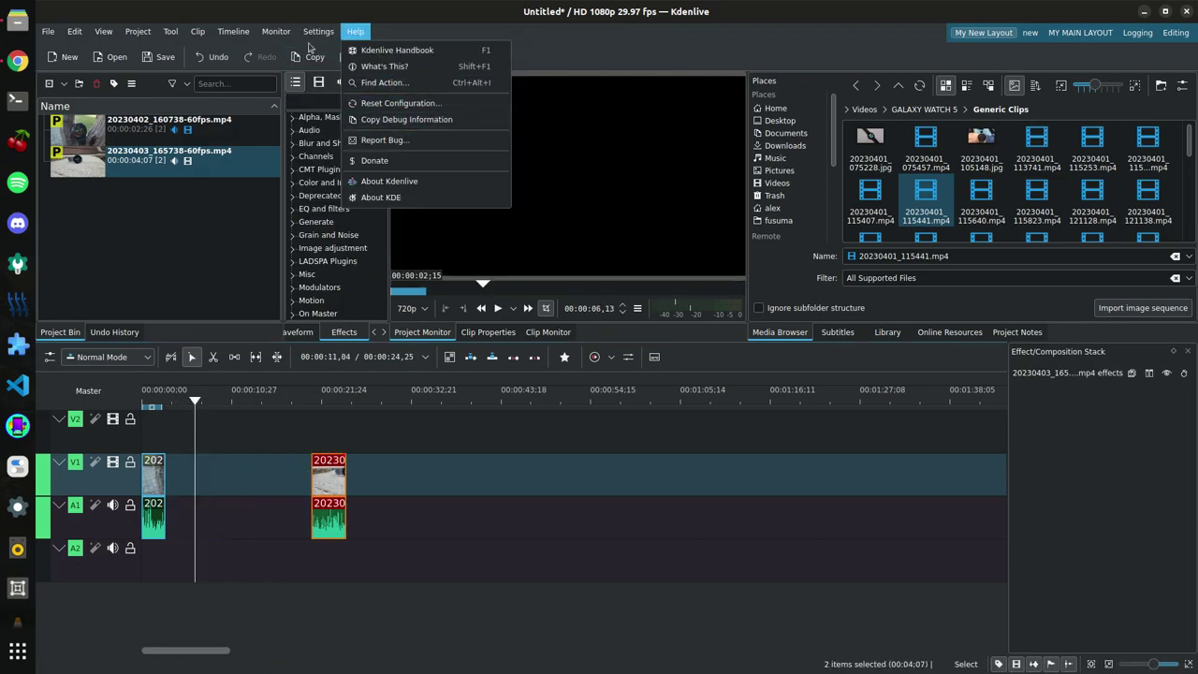
{"action": "mouse_move", "coordinate": [318, 30]}
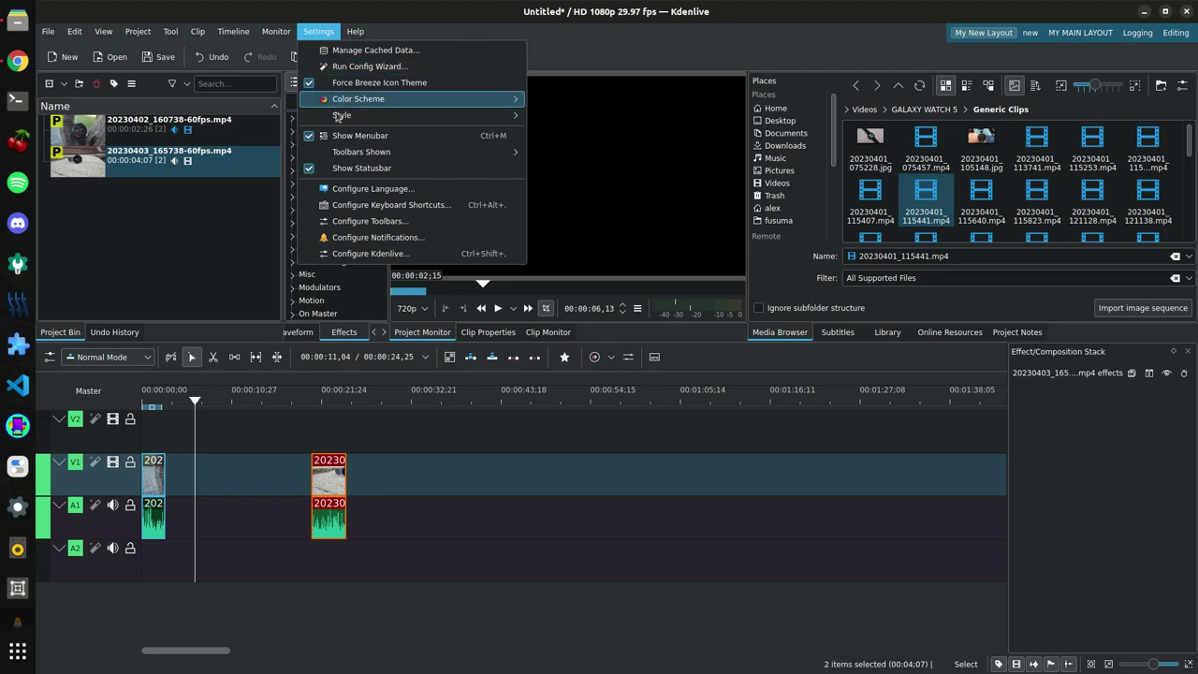
{"action": "left_click", "coordinate": [387, 209]}
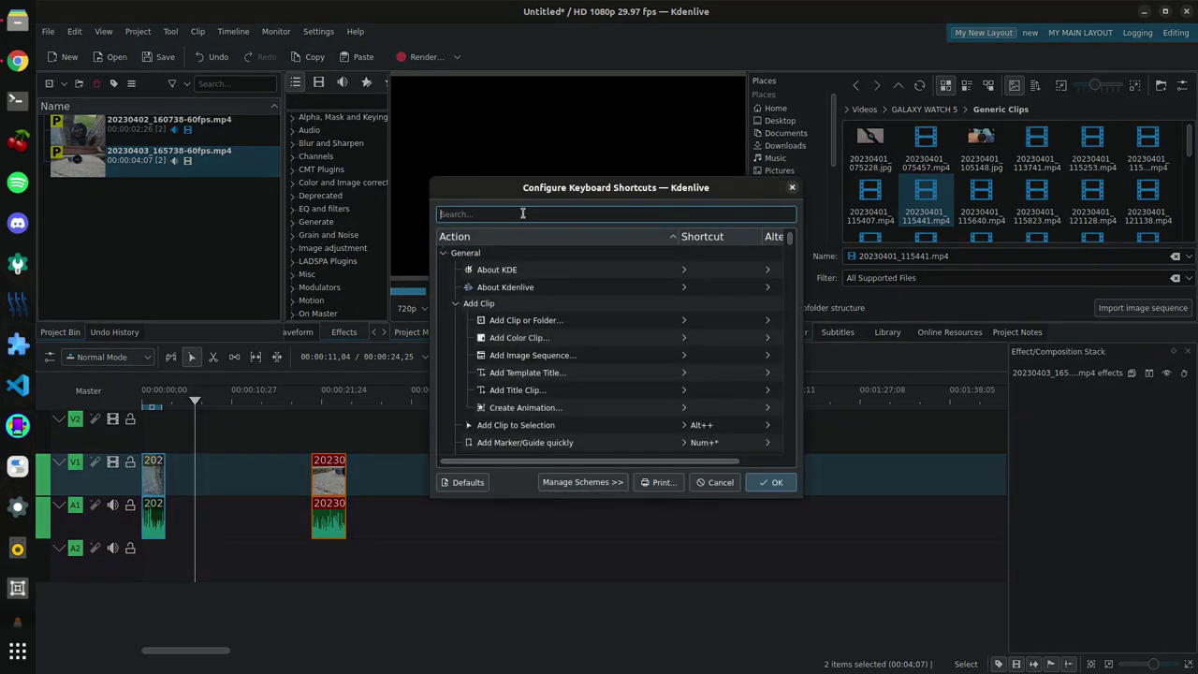
{"action": "type", "text": "remove space"}
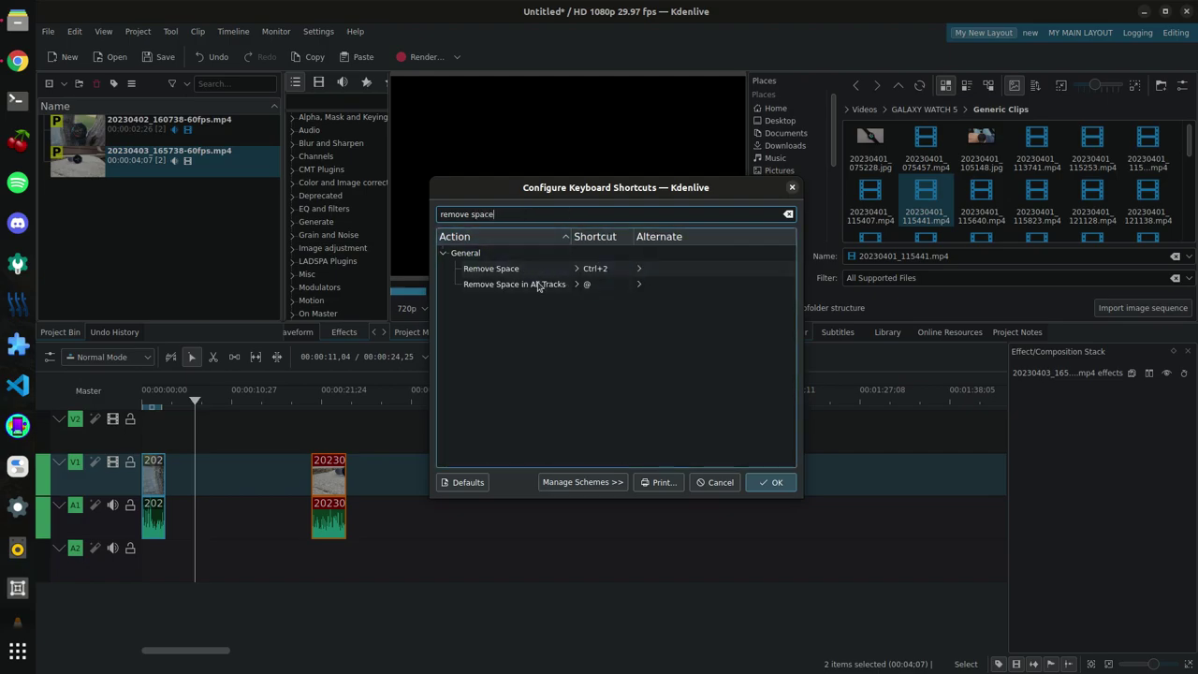
{"action": "left_click", "coordinate": [605, 290]}
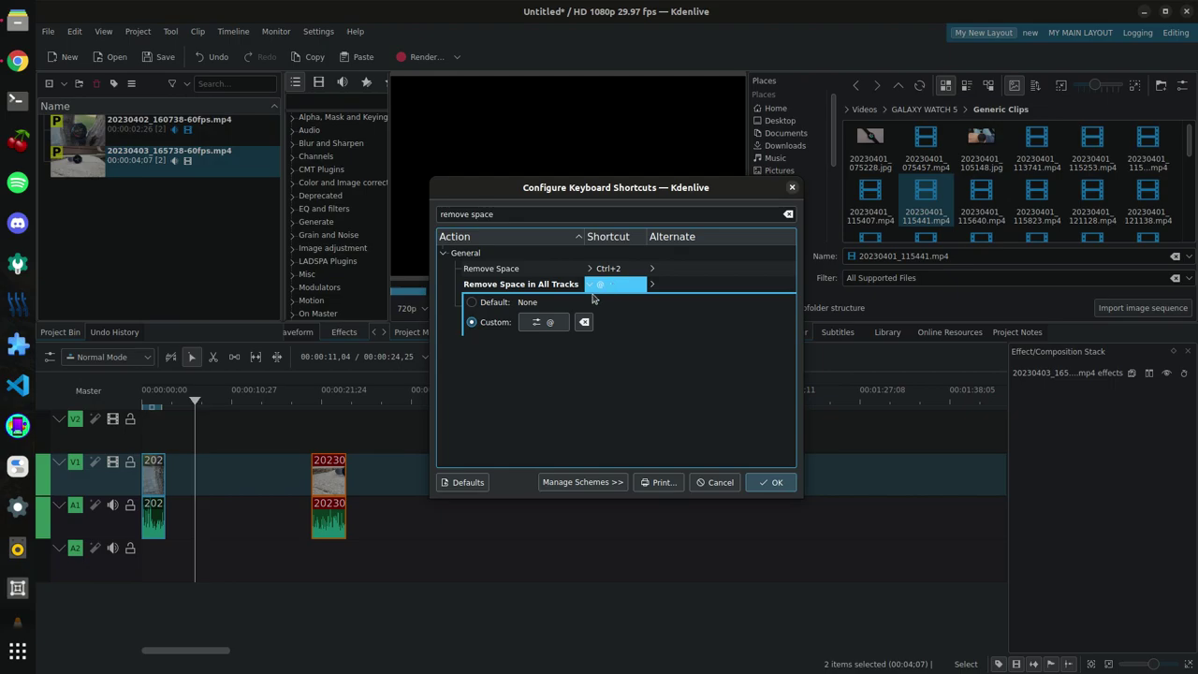
{"action": "left_click", "coordinate": [718, 483]}
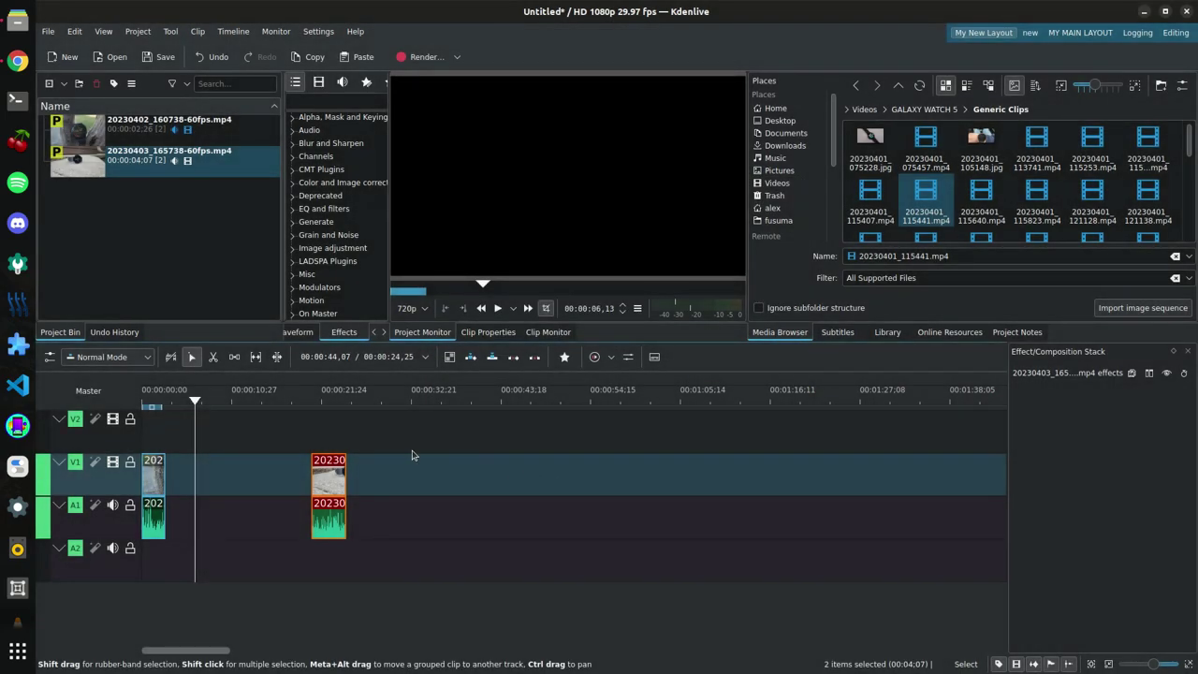
- Move the second clip out to about 00:00:25,07, and remove the empty space between the two clips
{"action": "left_click_drag", "start_coordinate": [318, 467], "coordinate": [356, 466]}
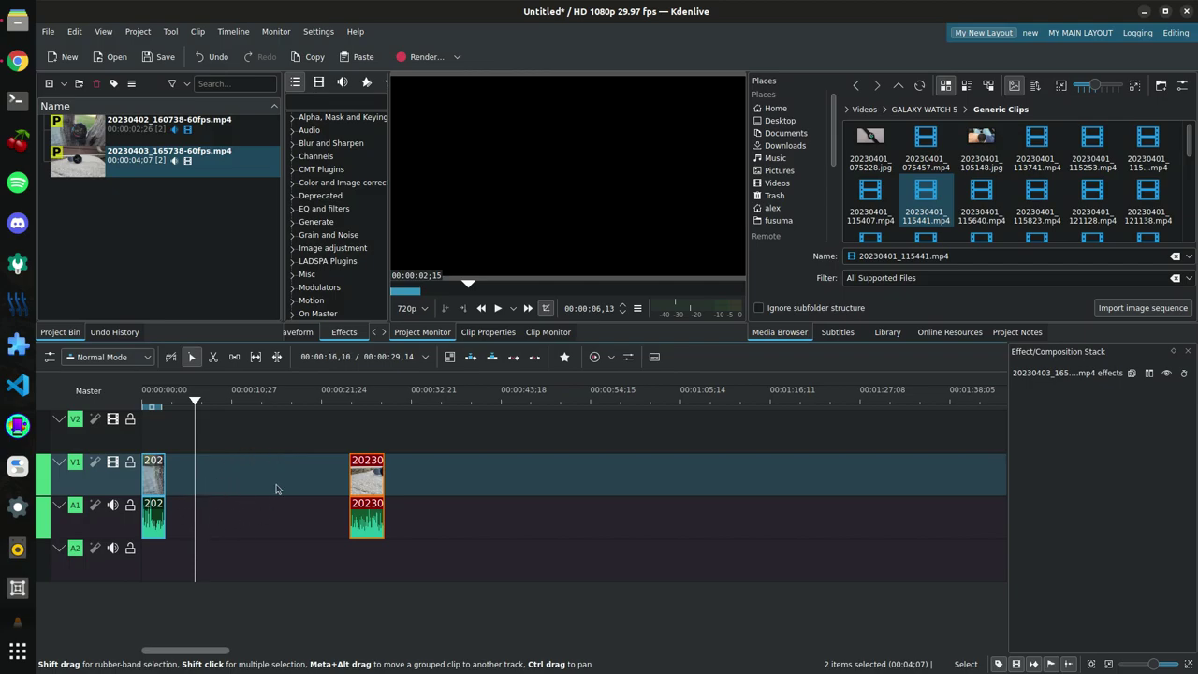
{"action": "left_click_drag", "start_coordinate": [207, 443], "coordinate": [424, 409]}
{"action": "left_click_drag", "start_coordinate": [499, 407], "coordinate": [265, 422]}
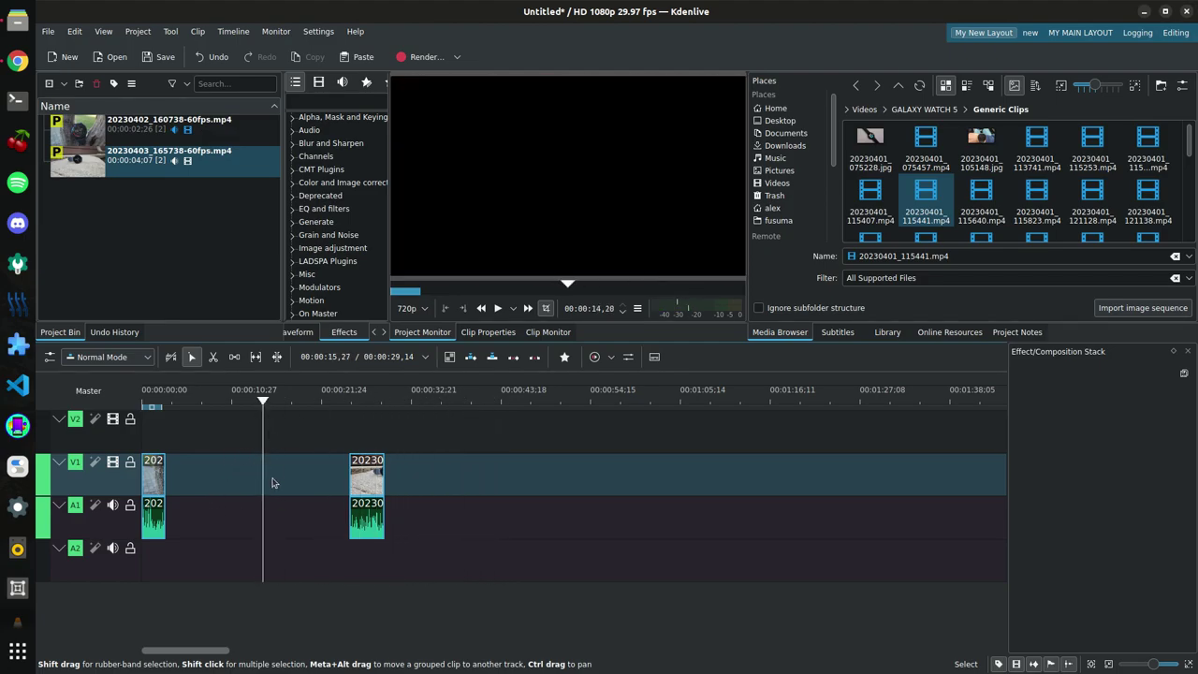
{"action": "key", "text": "shift+BackSpace"}
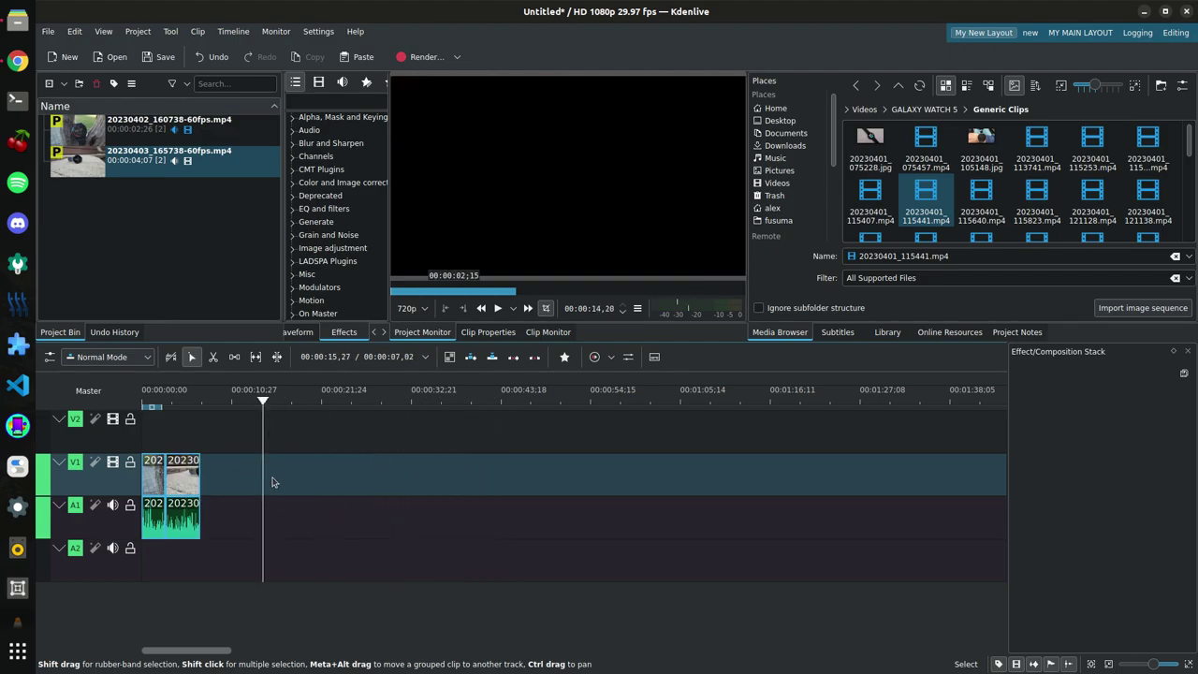
- Set the playhead to about 00:00:02,01 and move the second clip to about 00:00:03,06, leaving a small gap after the first
{"action": "left_click_drag", "start_coordinate": [269, 445], "coordinate": [161, 443]}
{"action": "scroll", "coordinate": [186, 463], "scroll_direction": "up", "scroll_amount": 3}
{"action": "scroll", "coordinate": [208, 463], "scroll_direction": "left", "scroll_amount": 4}
{"action": "left_click_drag", "start_coordinate": [767, 475], "coordinate": [417, 526]}
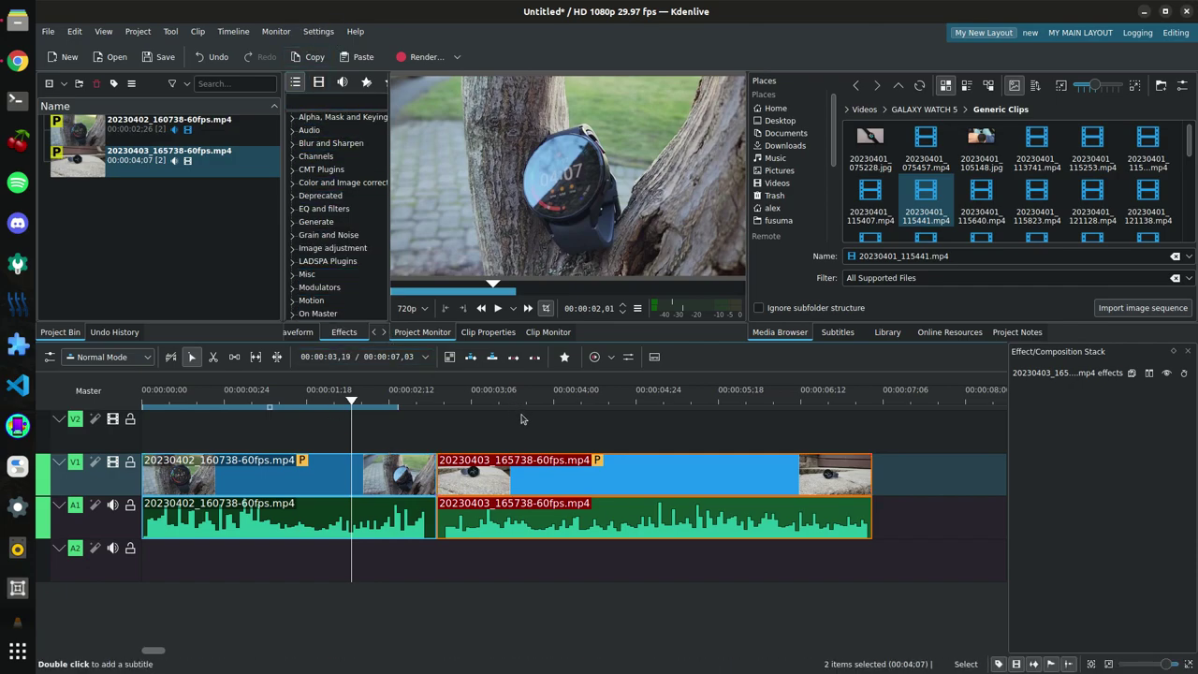
{"action": "left_click_drag", "start_coordinate": [474, 491], "coordinate": [538, 493]}
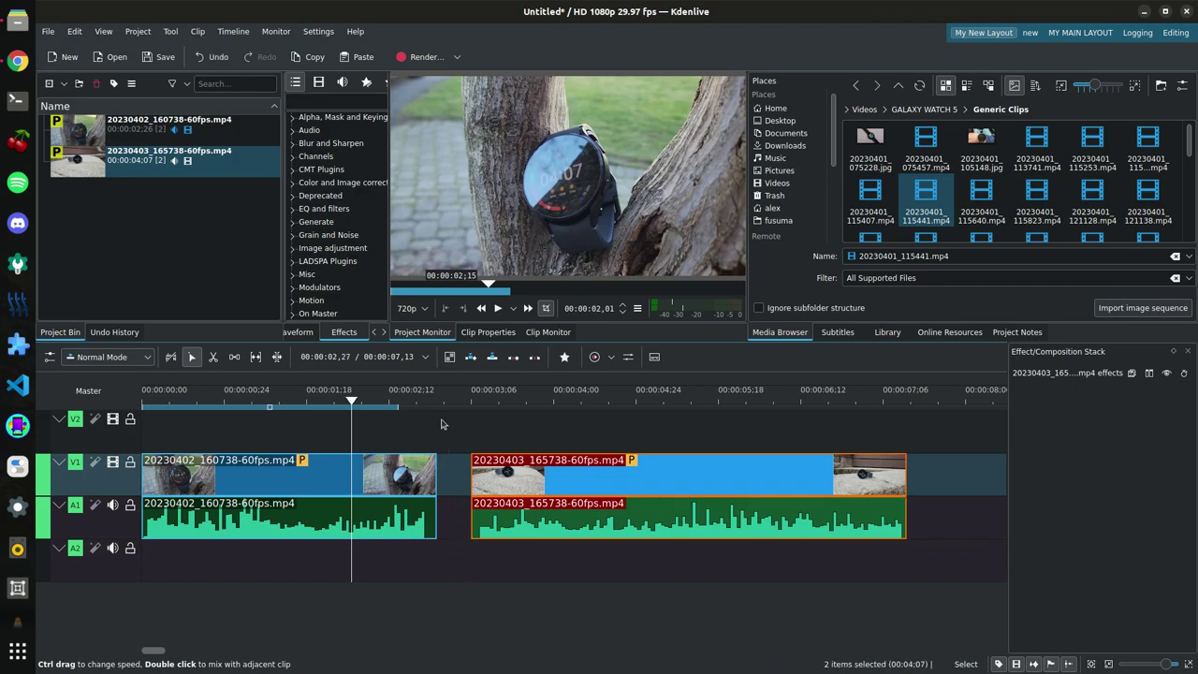
- Move the second clip up to track V2, starting at about 00:00:02,01 so that it overlaps the end of the first clip
{"action": "left_click", "coordinate": [93, 517]}
{"action": "left_click", "coordinate": [99, 562]}
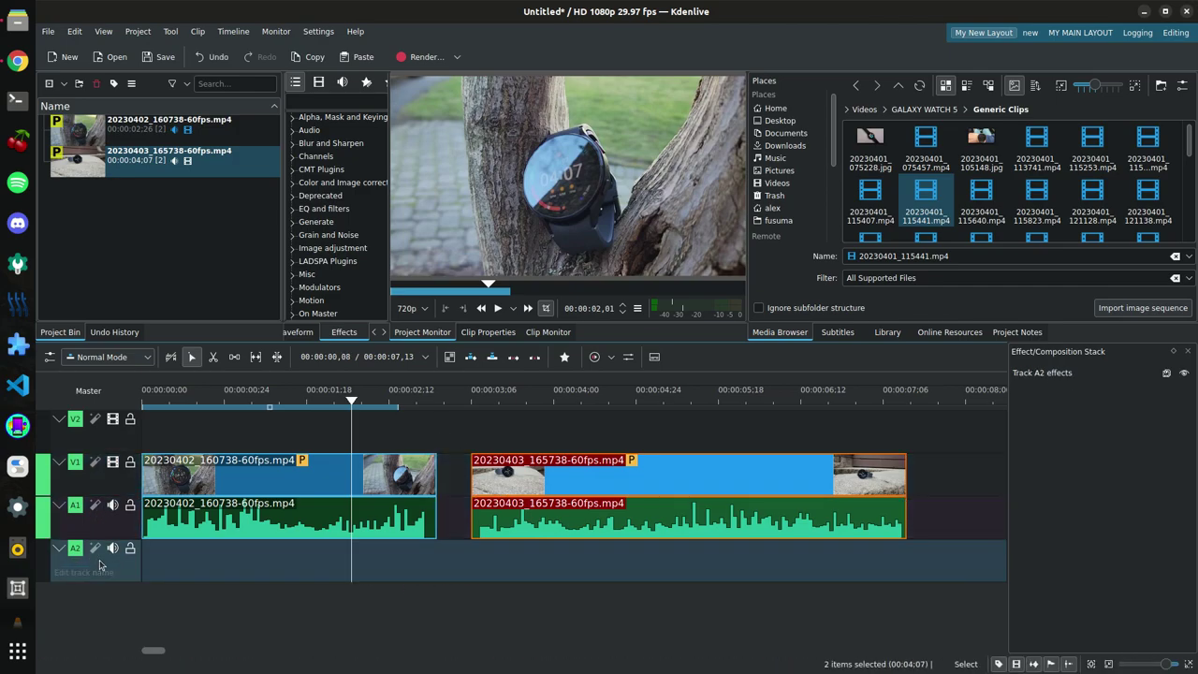
{"action": "left_click", "coordinate": [99, 438]}
{"action": "left_click", "coordinate": [107, 480]}
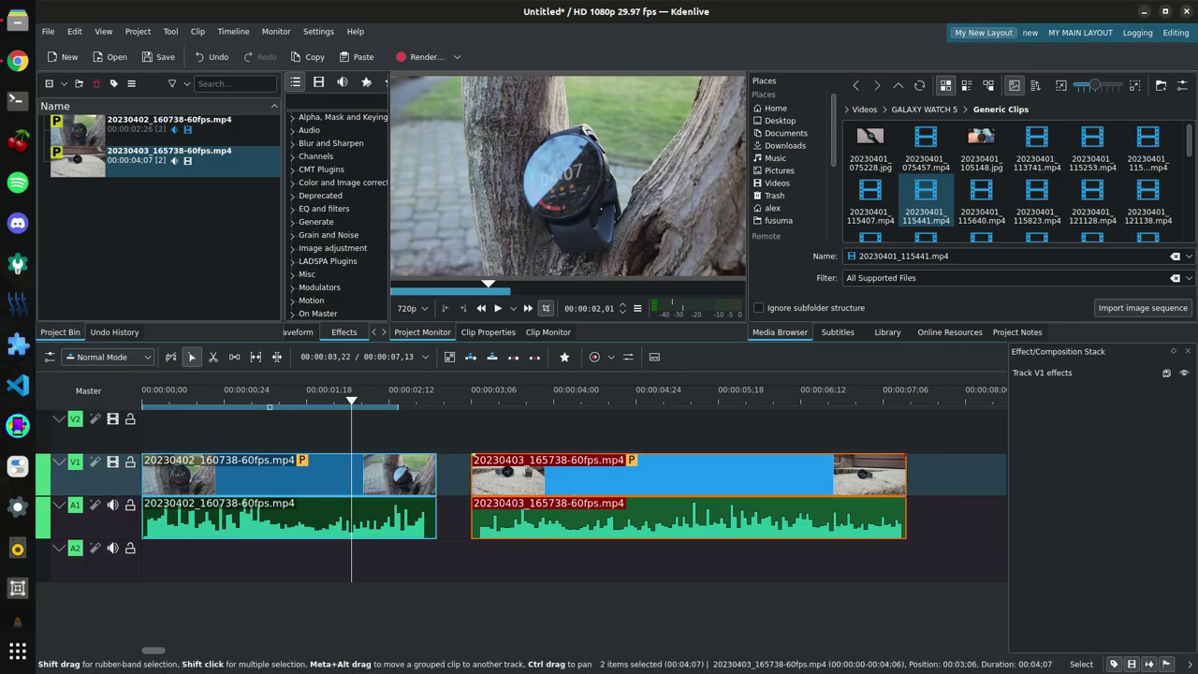
{"action": "left_click_drag", "start_coordinate": [527, 472], "coordinate": [616, 559]}
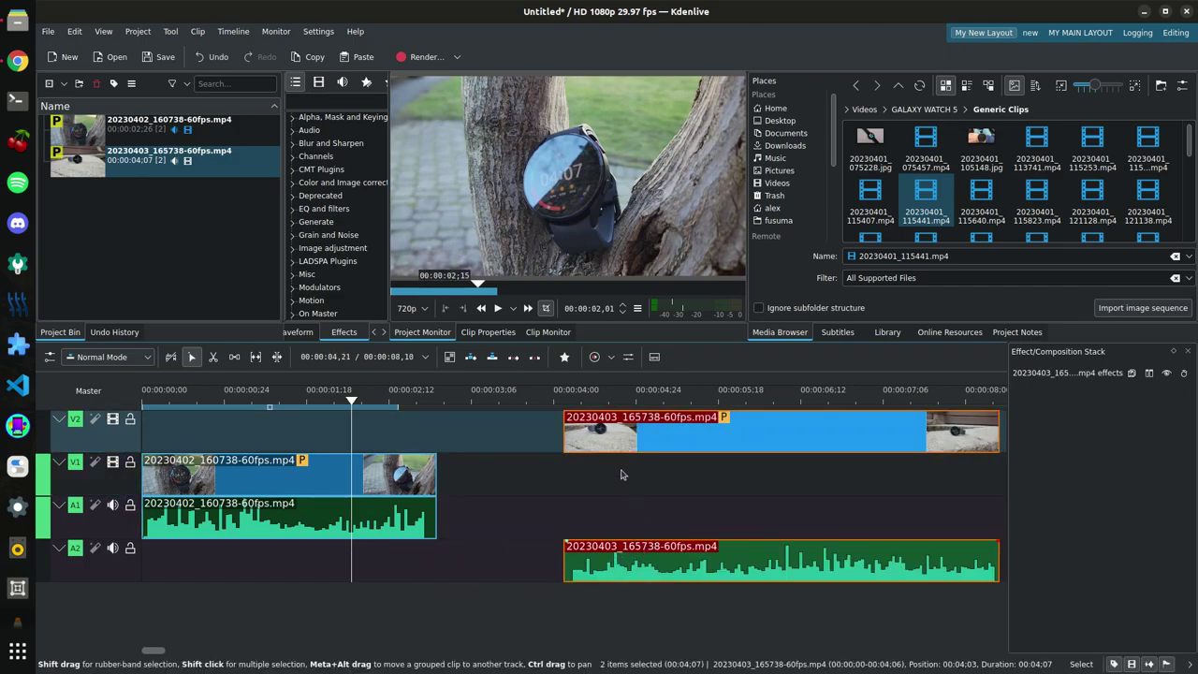
{"action": "left_click_drag", "start_coordinate": [671, 439], "coordinate": [387, 428]}
- Scrub through the overlap and add a Wipe composition at the start of the V2 clip, spanning the overlap with the first clip
{"action": "left_click_drag", "start_coordinate": [286, 439], "coordinate": [502, 426]}
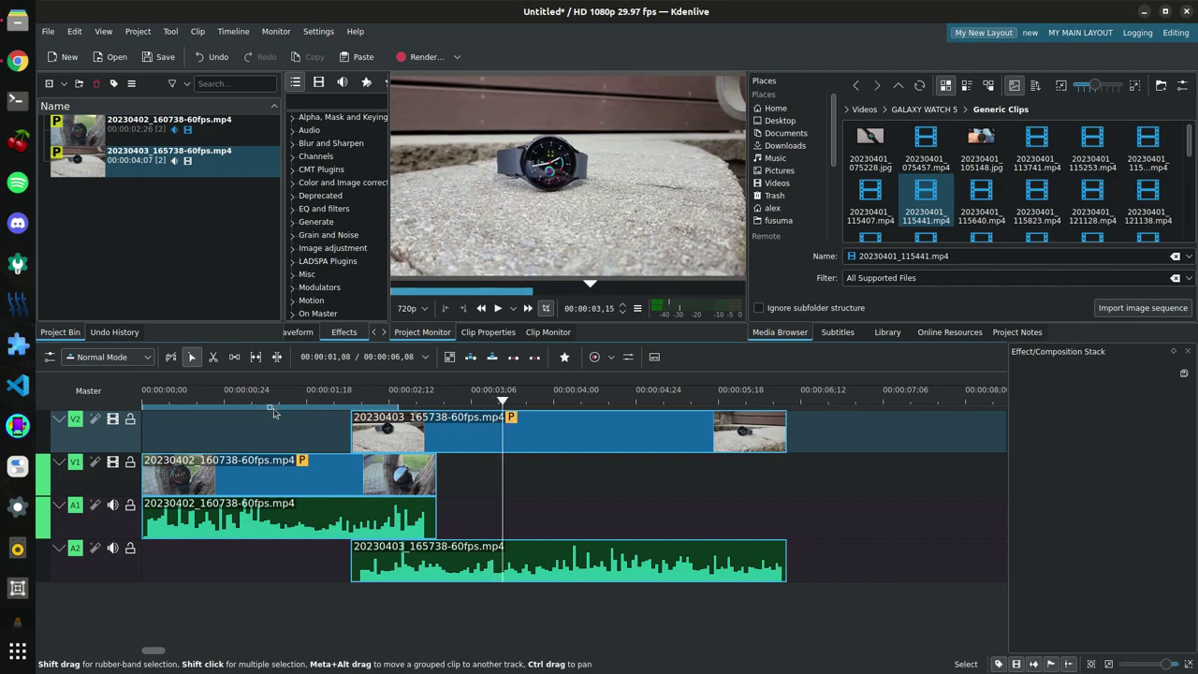
{"action": "mouse_move", "coordinate": [371, 421]}
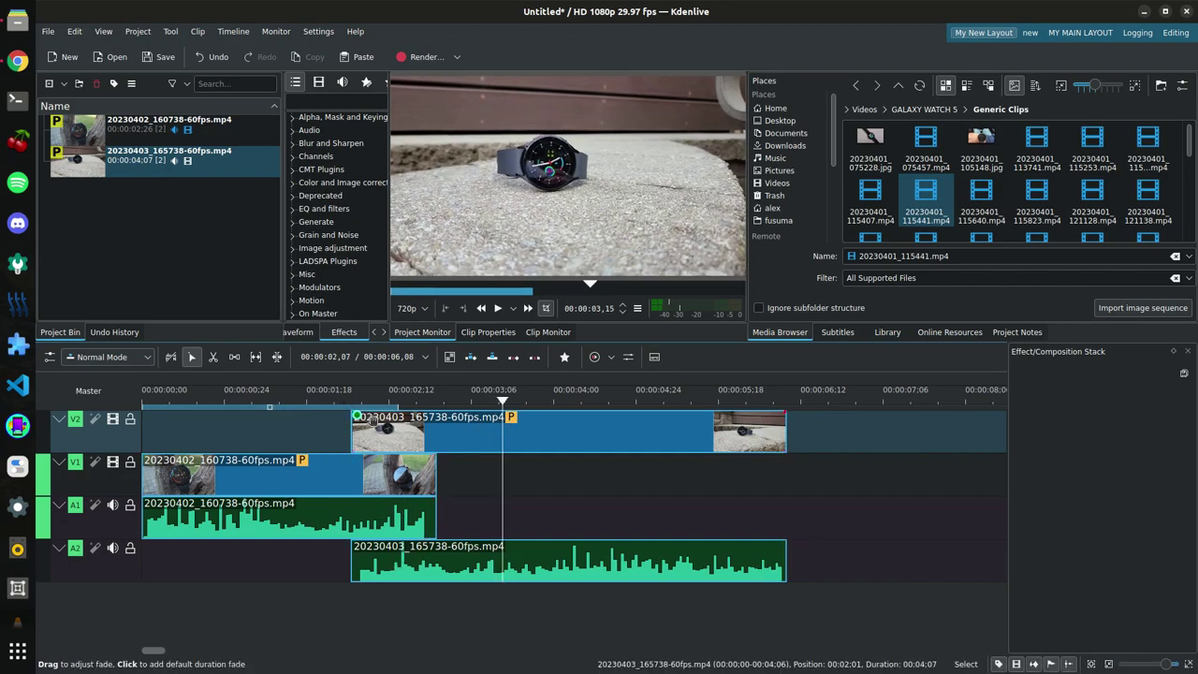
{"action": "left_click_drag", "start_coordinate": [332, 436], "coordinate": [406, 434]}
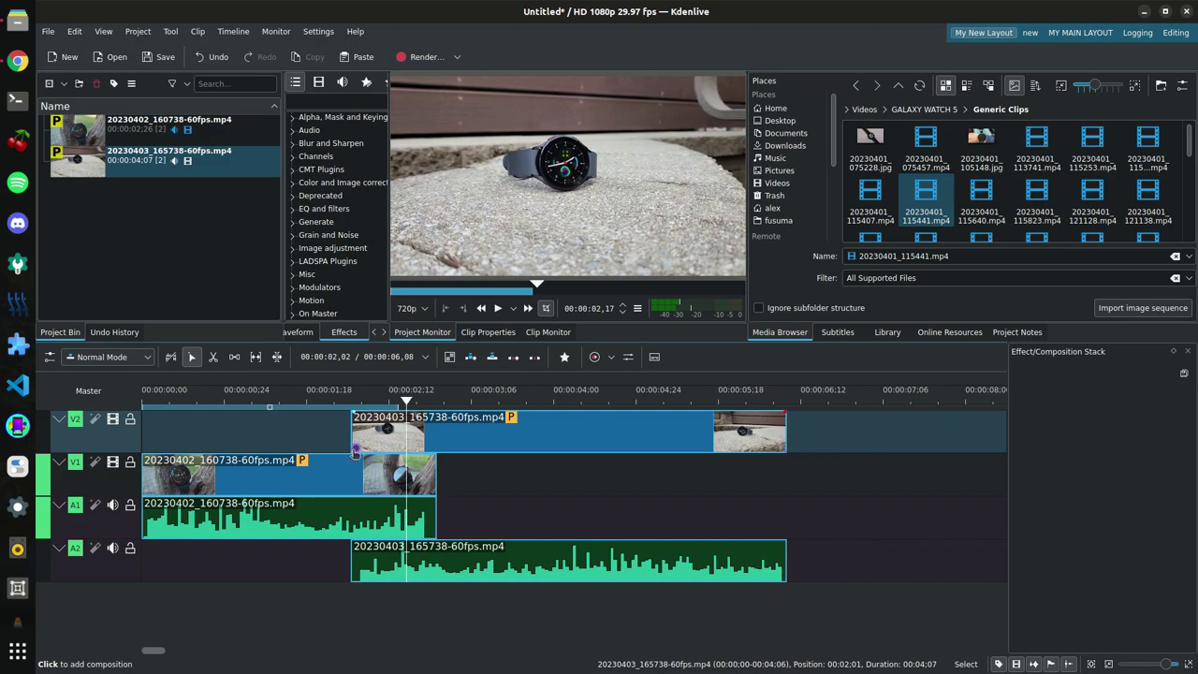
{"action": "left_click", "coordinate": [356, 452]}
- Play the timeline from just before the overlap to preview the dissolve, and put the playhead at 00:00:02,11
{"action": "left_click", "coordinate": [328, 414]}
{"action": "key", "text": "space"}
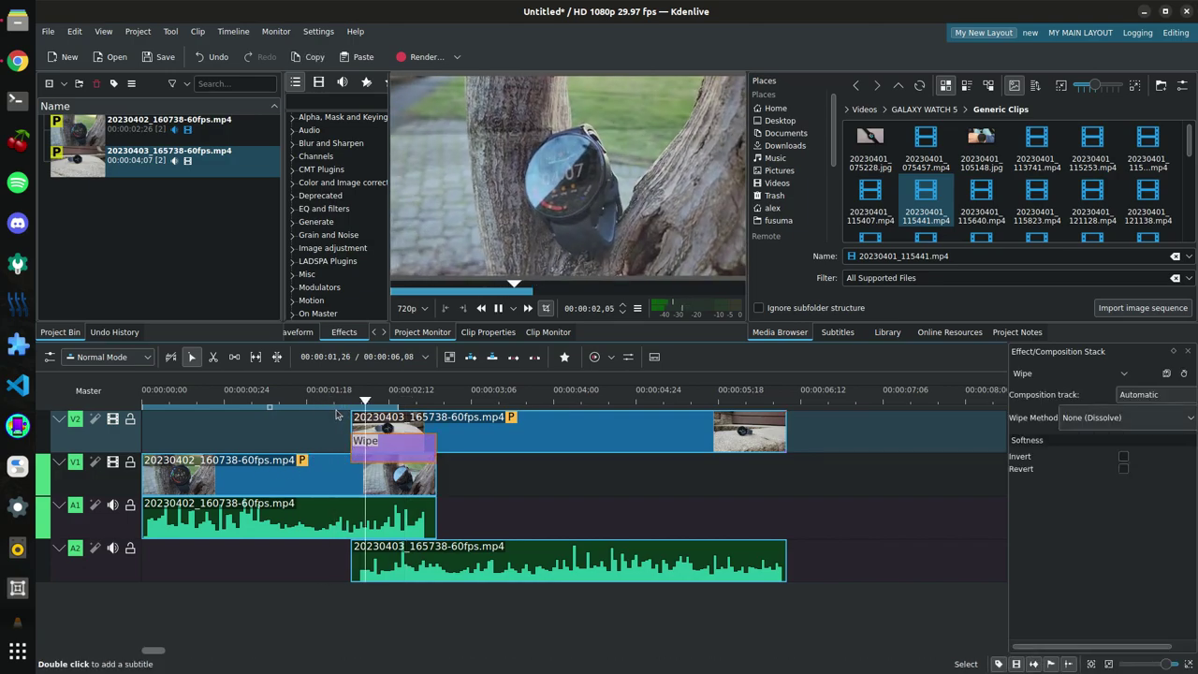
{"action": "key", "text": "space"}
{"action": "left_click", "coordinate": [334, 397]}
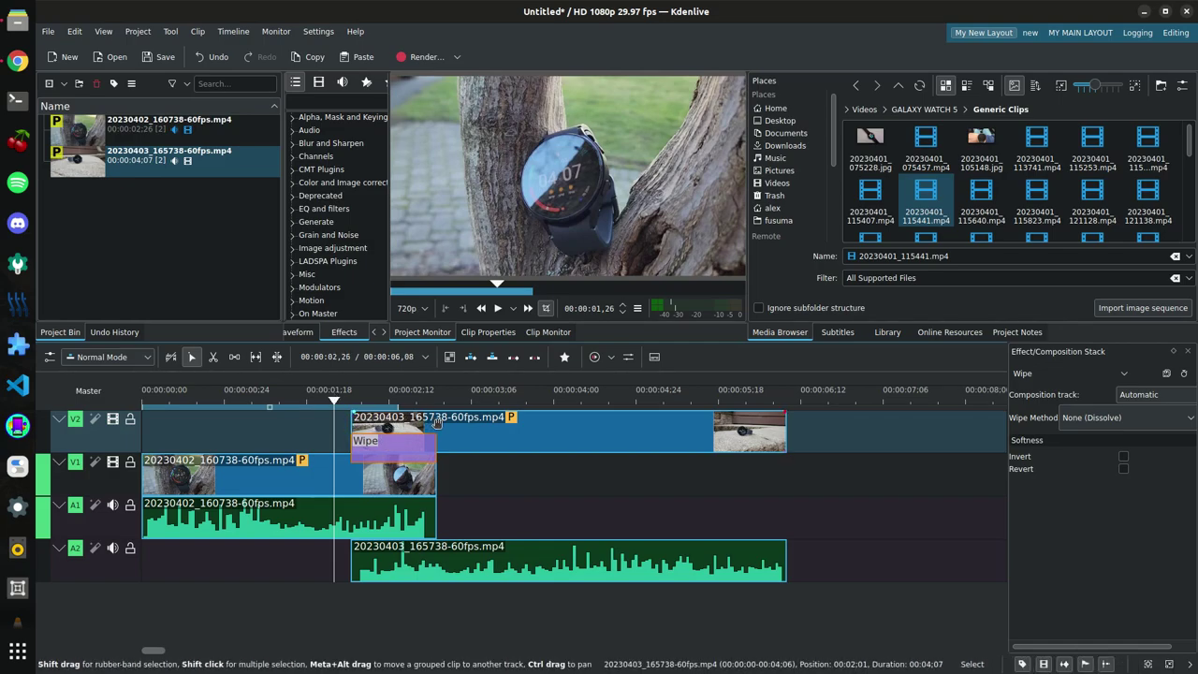
{"action": "left_click", "coordinate": [342, 401]}
{"action": "key", "text": "space"}
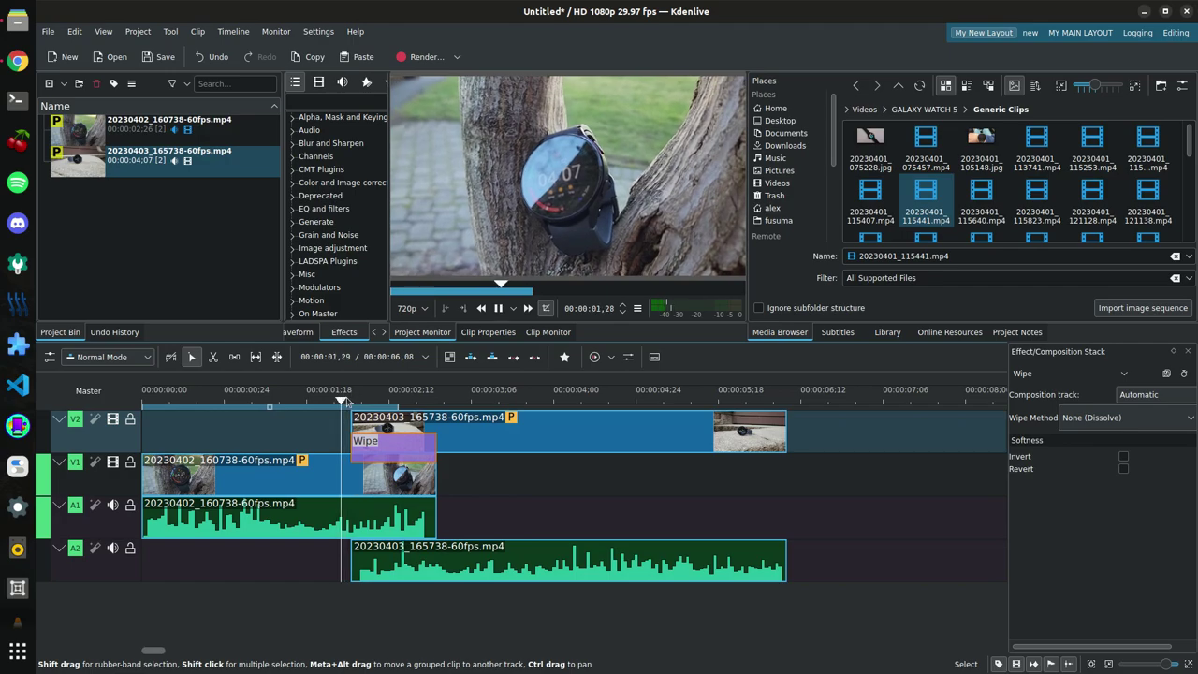
{"action": "left_click", "coordinate": [385, 400]}
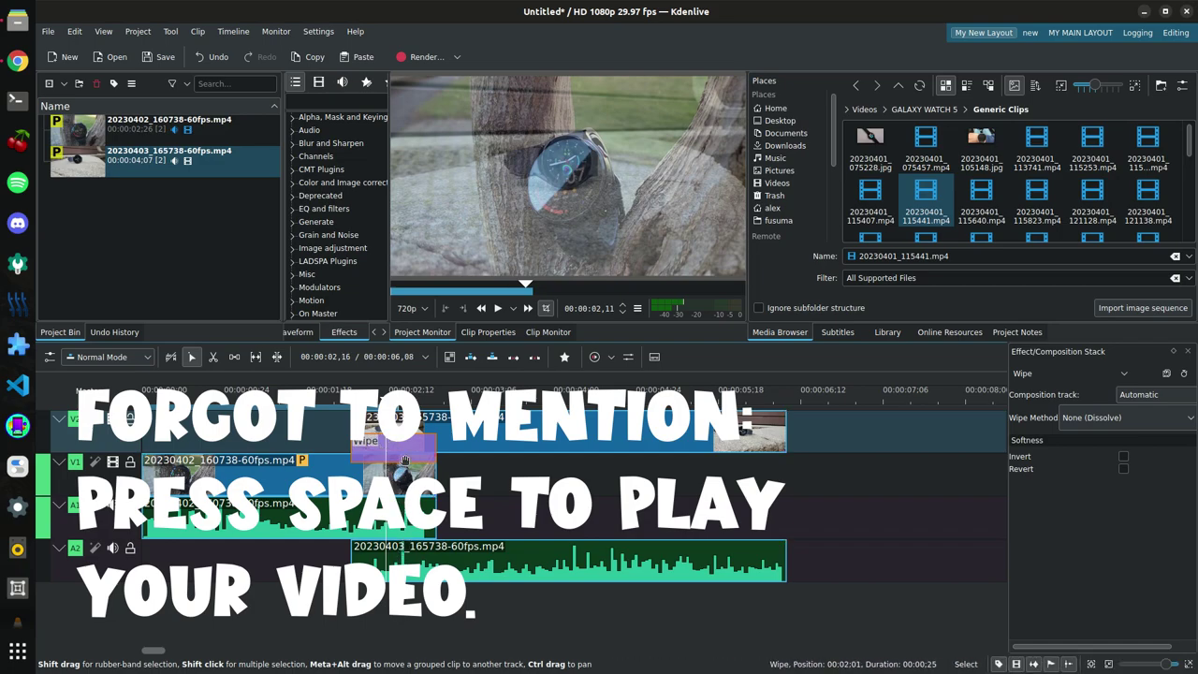
- Delete the Wipe composition and move the second clip back to track V1, directly after the first clip
{"action": "key", "text": "Delete"}
{"action": "left_click_drag", "start_coordinate": [388, 443], "coordinate": [432, 497]}
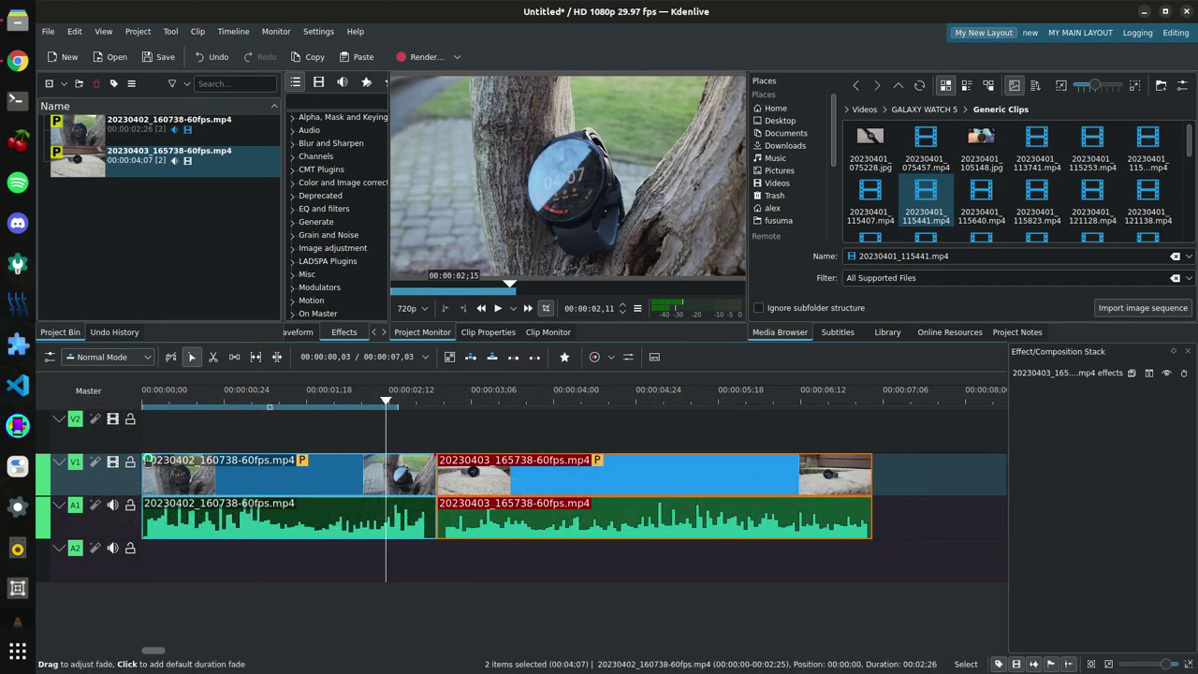
- Add a fade-in of about 7 frames to the first clip and play it from the beginning of the timeline
{"action": "left_click_drag", "start_coordinate": [150, 461], "coordinate": [165, 460]}
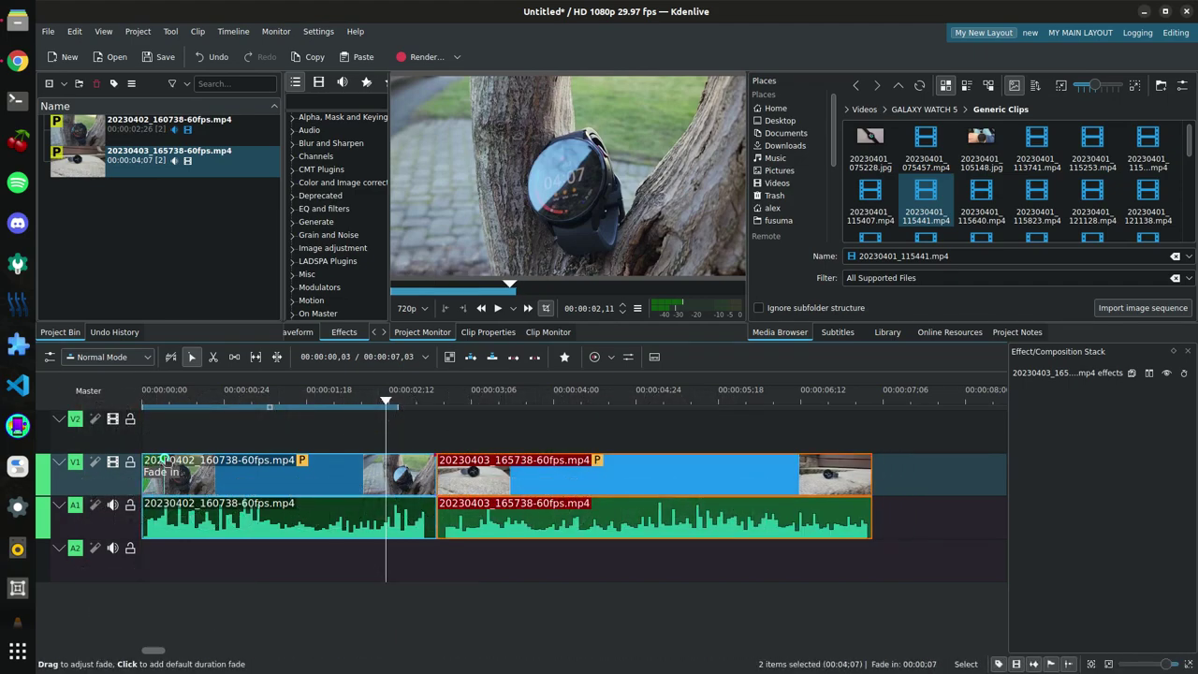
{"action": "left_click_drag", "start_coordinate": [228, 433], "coordinate": [83, 437]}
{"action": "key", "text": "space"}
- Give the second clip an 8-frame fade-in, place it on track V2 at about 00:00:02,15, and play the overlap
{"action": "left_click_drag", "start_coordinate": [438, 459], "coordinate": [424, 414]}
{"action": "key", "text": "space"}
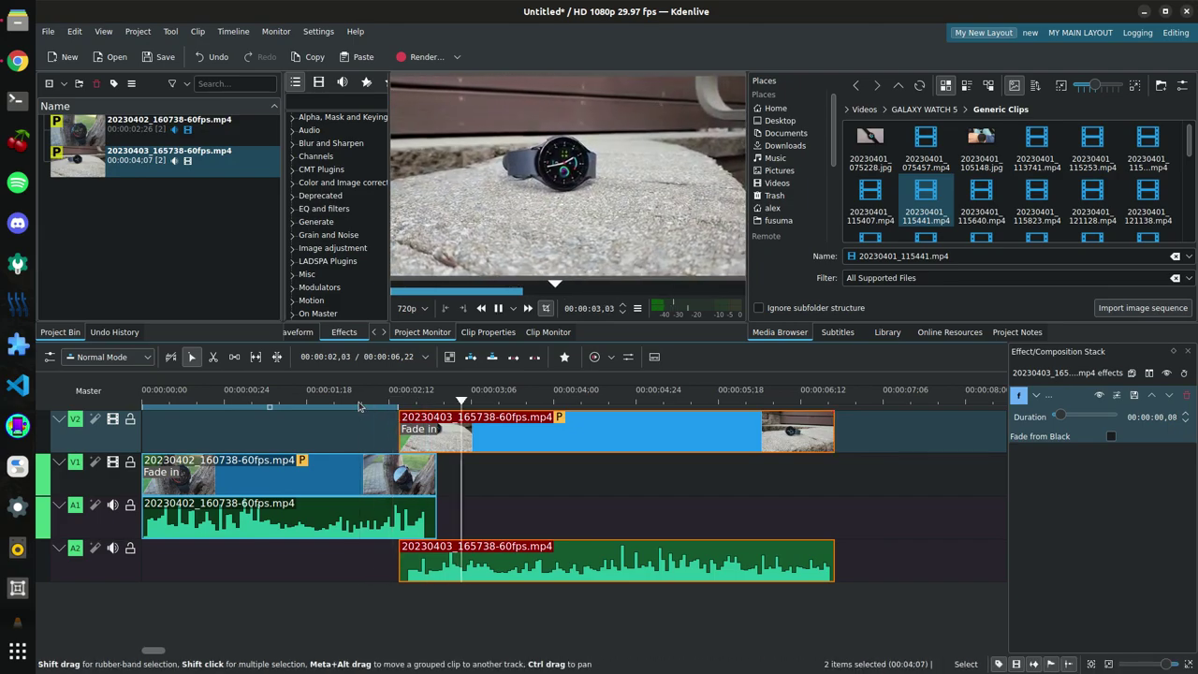
{"action": "key", "text": "space"}
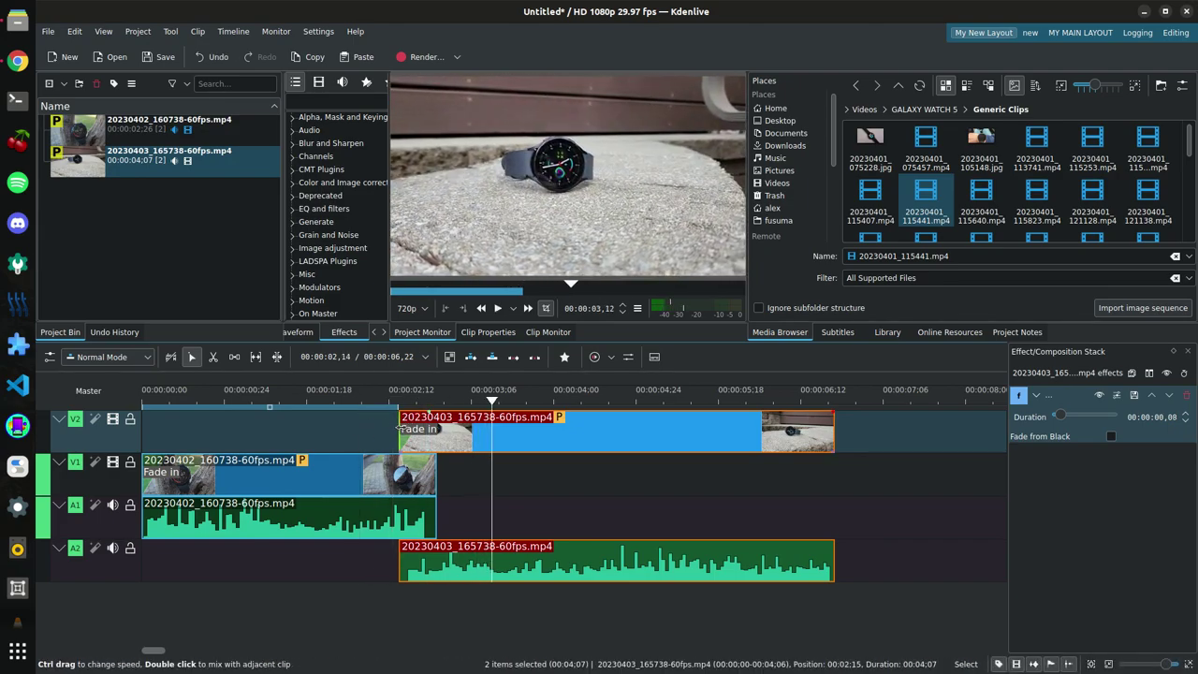
- Move the V2 clip earlier to increase the overlap, lengthen its fade-in to 00:00:00,27, and play the transition
{"action": "left_click_drag", "start_coordinate": [431, 417], "coordinate": [344, 416]}
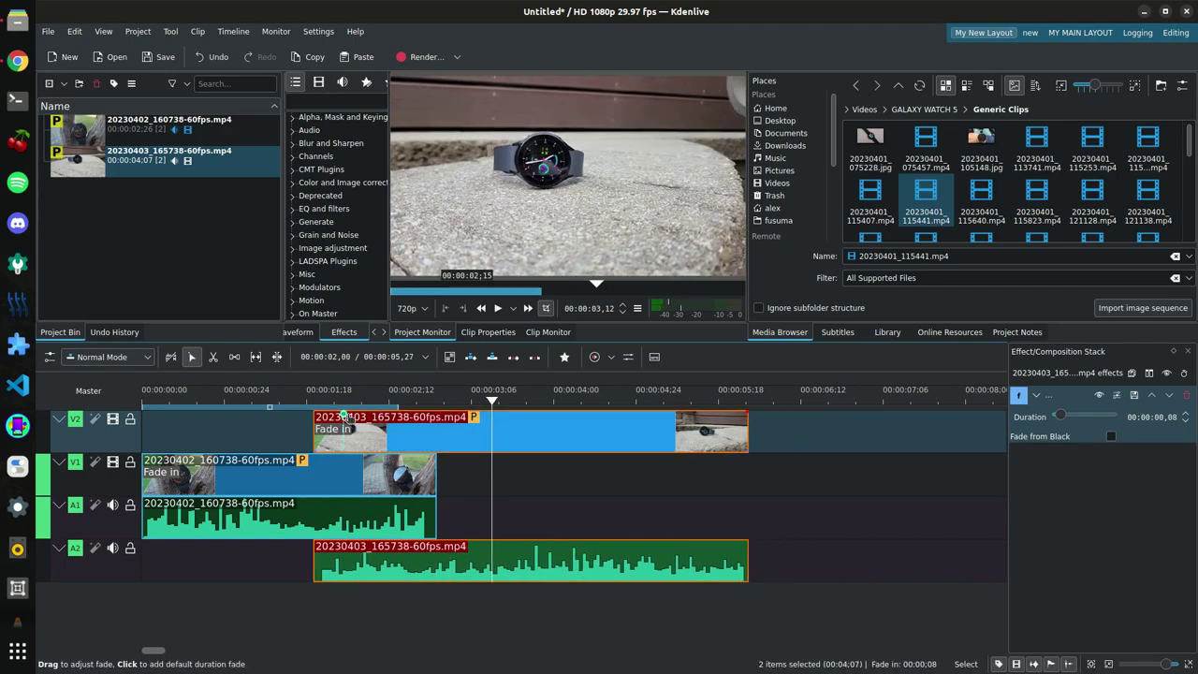
{"action": "left_click", "coordinate": [295, 406]}
{"action": "key", "text": "space"}
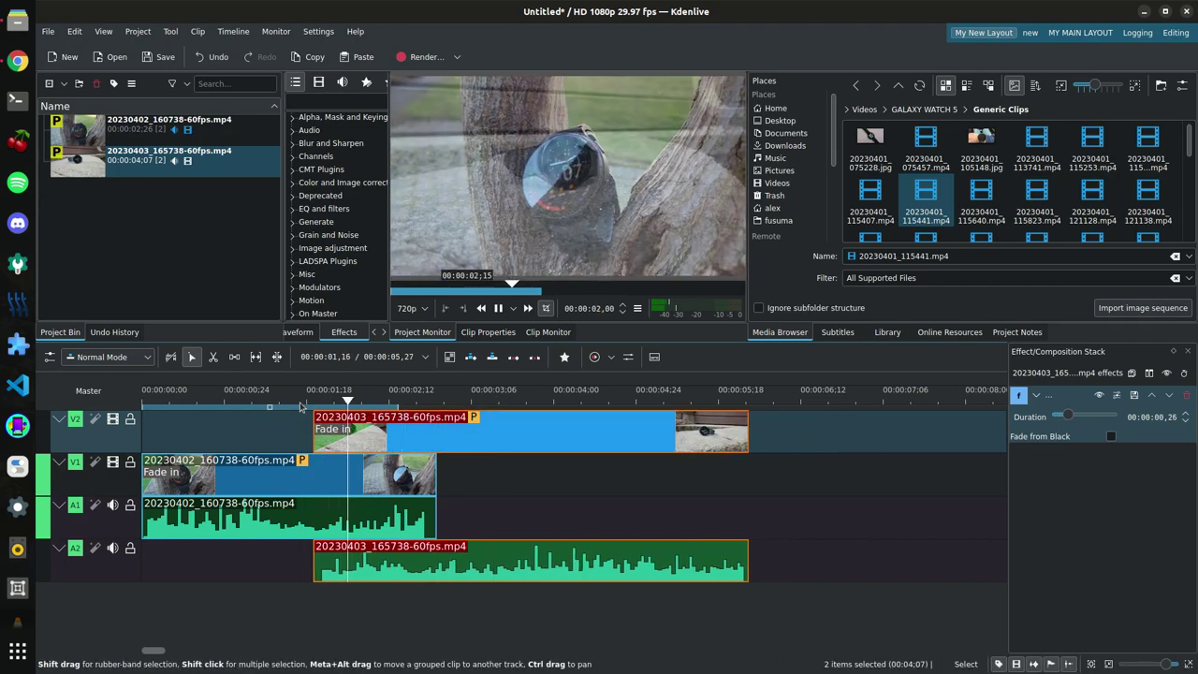
{"action": "key", "text": "space"}
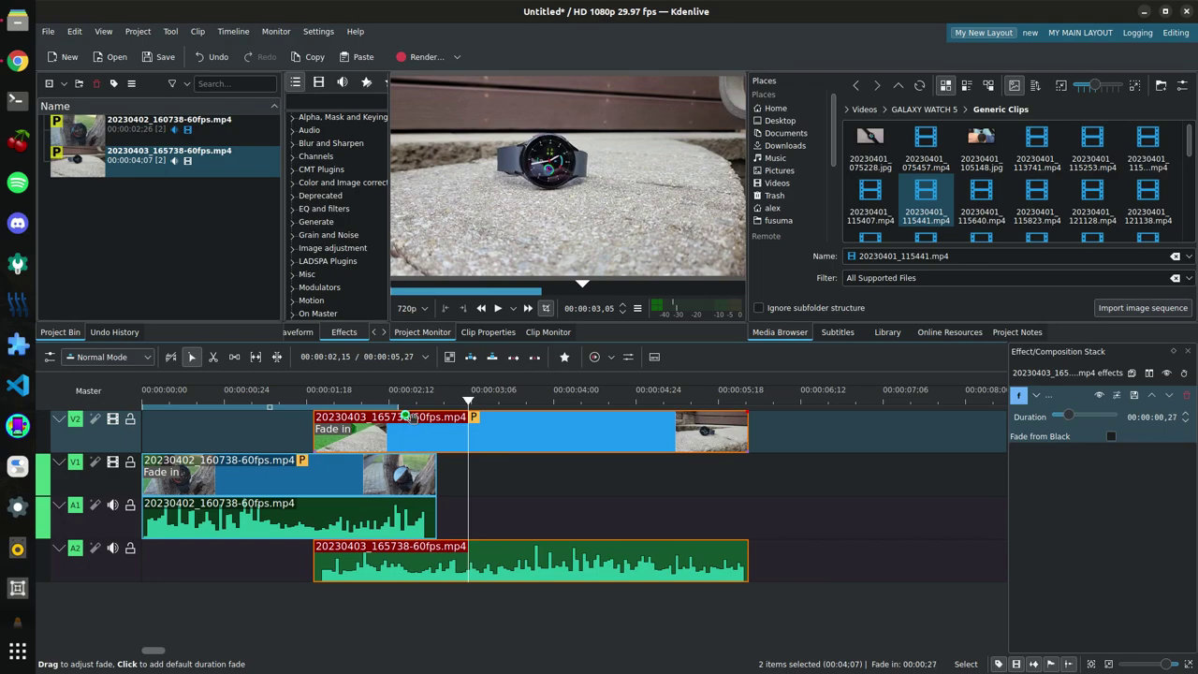
- Extend the V2 clip's fade-in to 00:00:01,27 and play the overlap to preview the slower transition
{"action": "left_click_drag", "start_coordinate": [450, 445], "coordinate": [515, 445]}
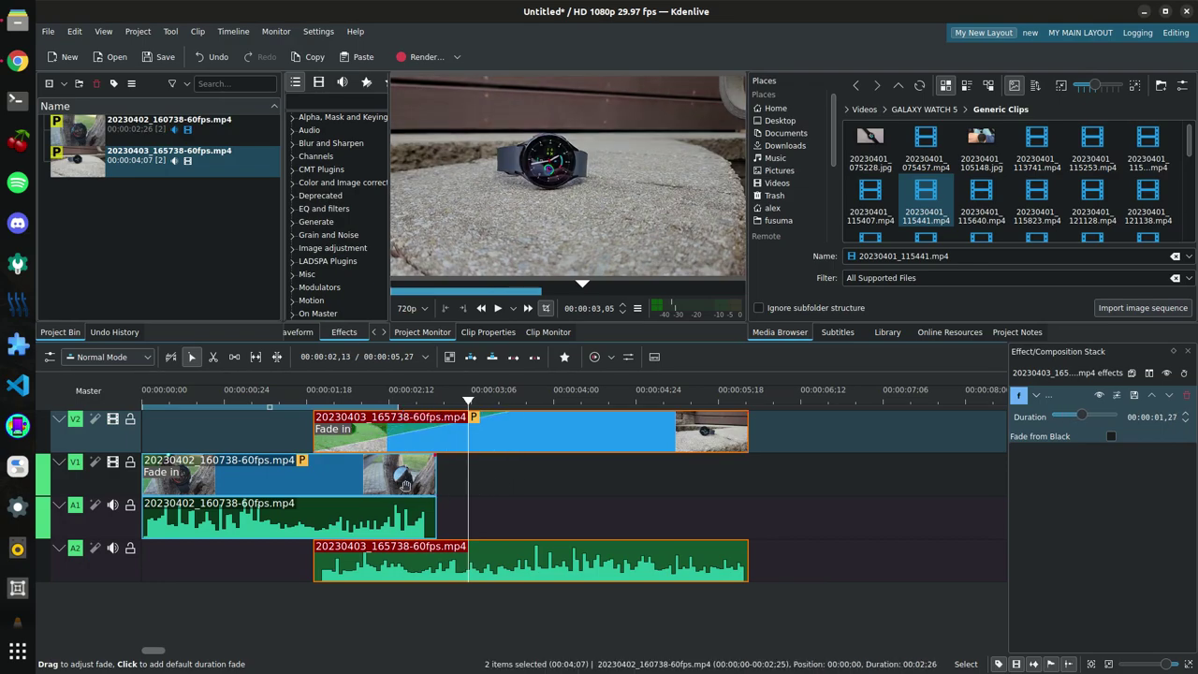
{"action": "left_click", "coordinate": [314, 404]}
{"action": "key", "text": "space"}
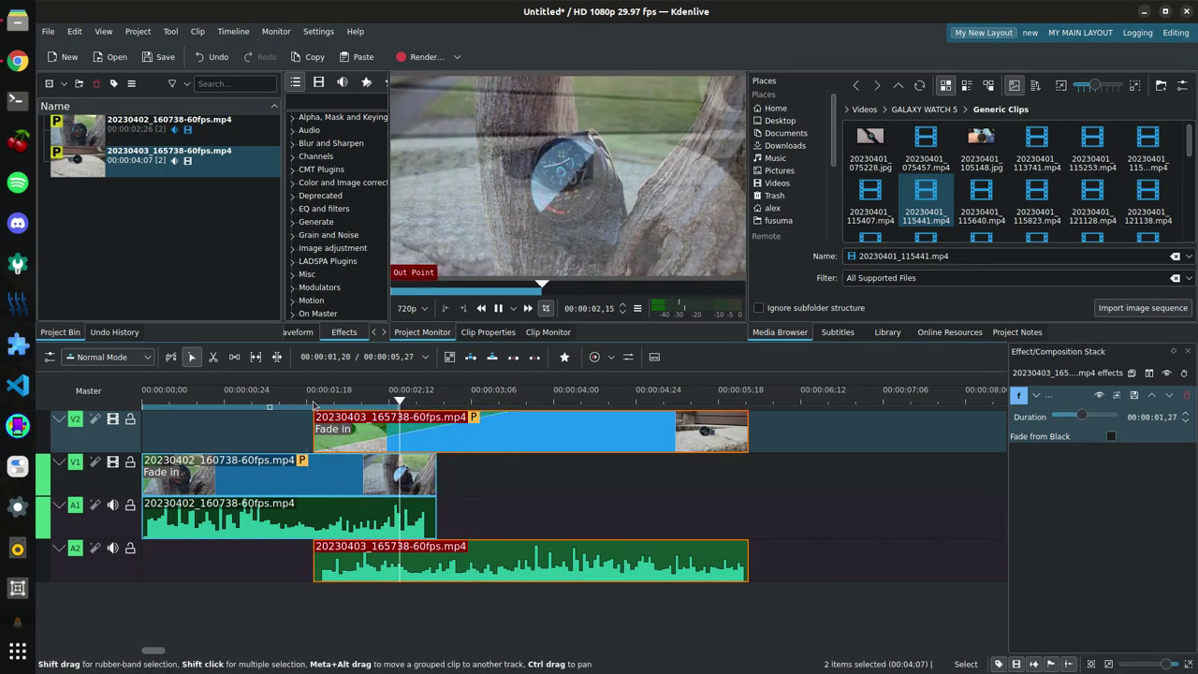
{"action": "left_click", "coordinate": [416, 392]}
{"action": "left_click_drag", "start_coordinate": [416, 391], "coordinate": [557, 484]}
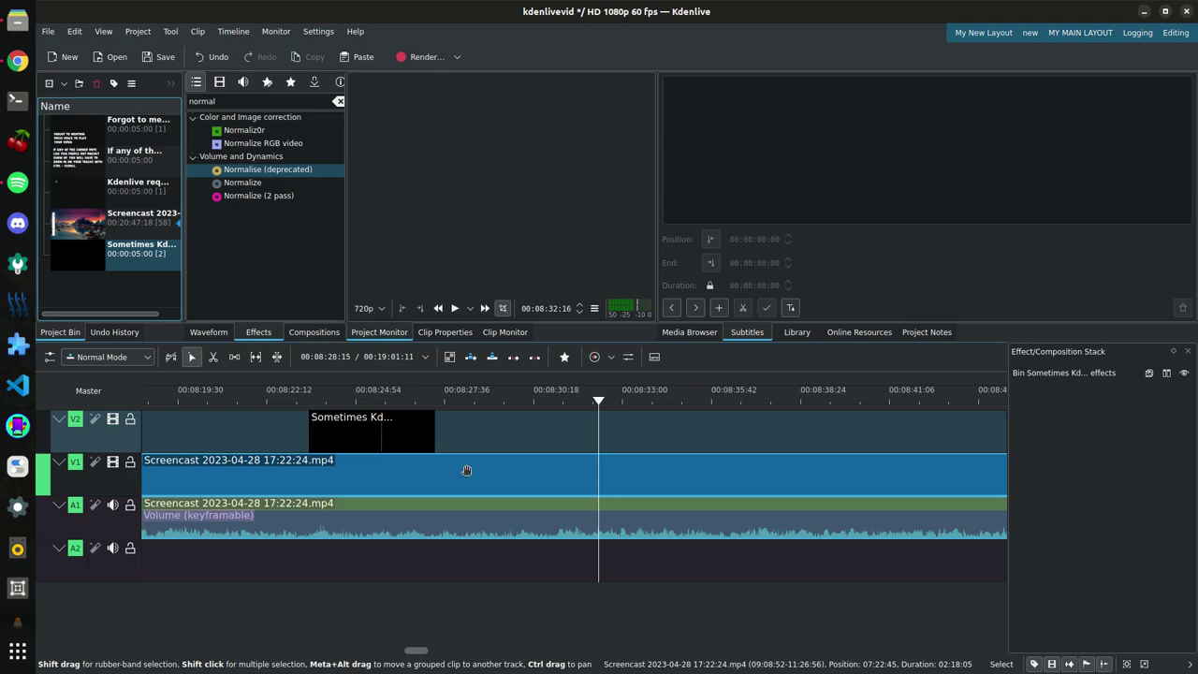
- In the kdenlivevid project, examine the "Sometimes Kd..." title clip on track V2 at different zoom levels and select it
{"action": "scroll", "coordinate": [466, 469], "scroll_direction": "down", "scroll_amount": 2}
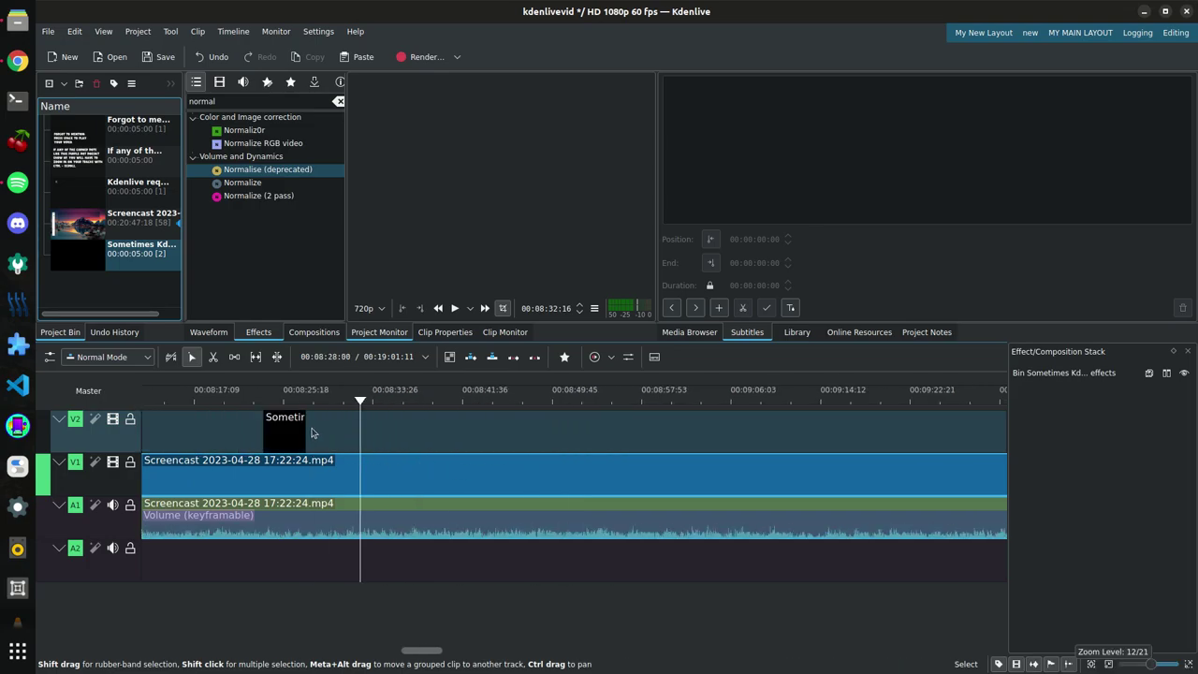
{"action": "scroll", "coordinate": [448, 468], "scroll_direction": "down", "scroll_amount": 2}
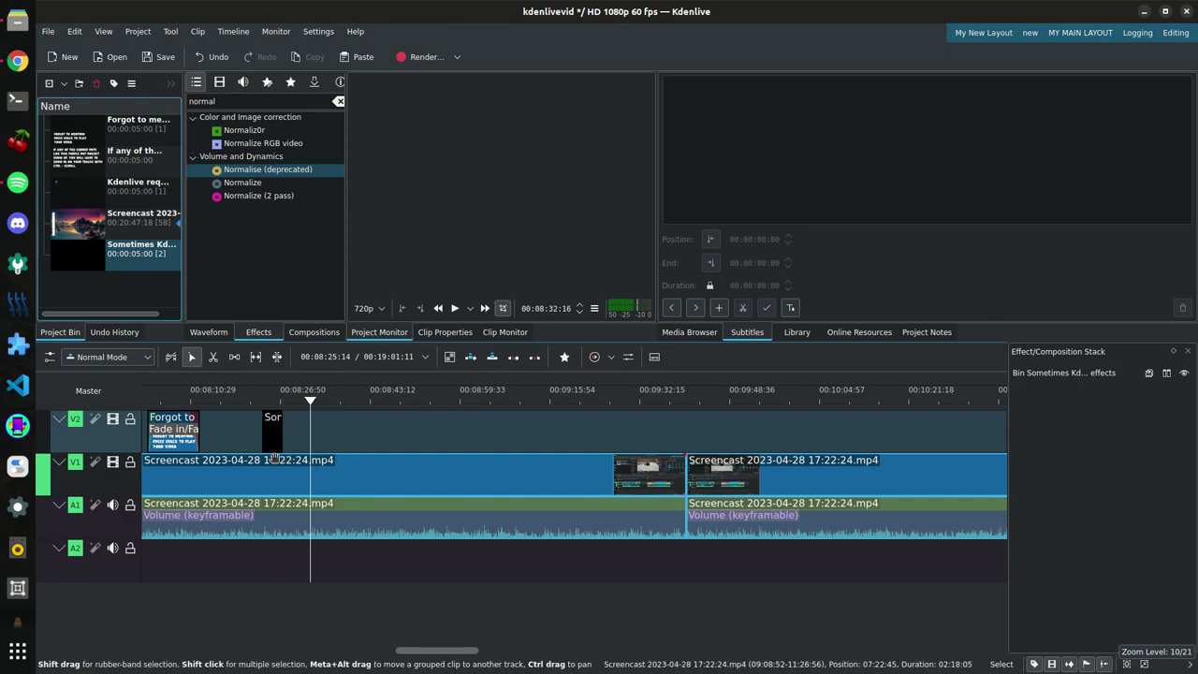
{"action": "scroll", "coordinate": [263, 426], "scroll_direction": "up", "scroll_amount": 2}
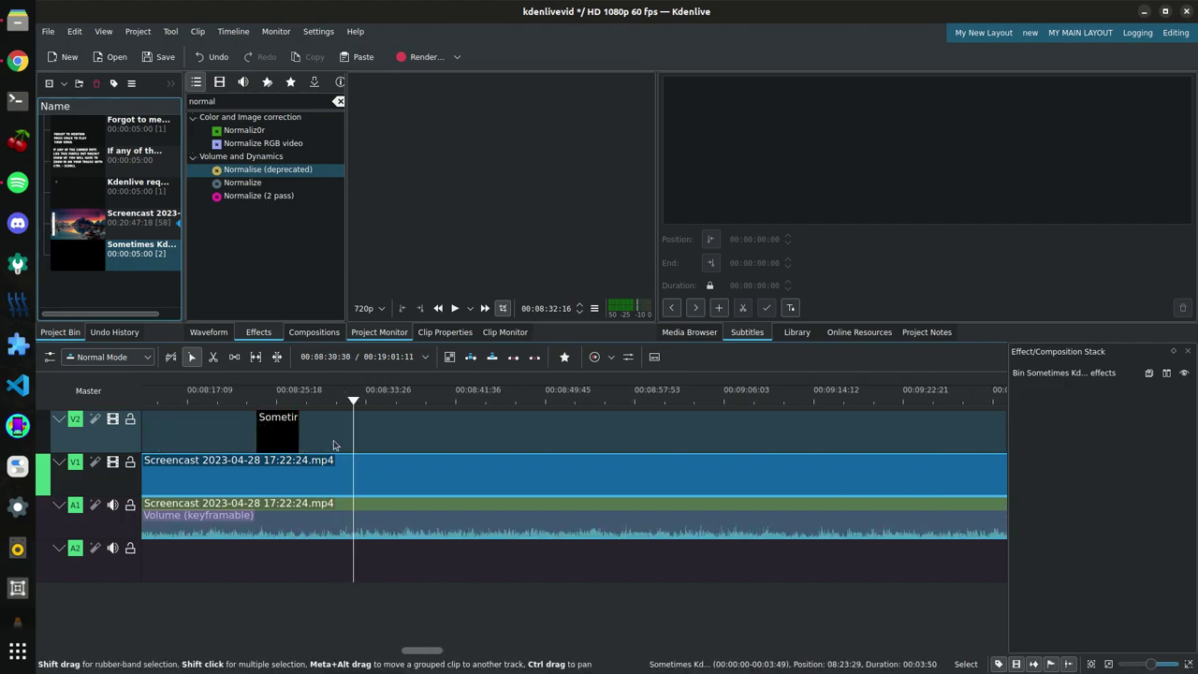
{"action": "scroll", "coordinate": [332, 441], "scroll_direction": "up", "scroll_amount": 4}
{"action": "scroll", "coordinate": [323, 445], "scroll_direction": "left", "scroll_amount": 3}
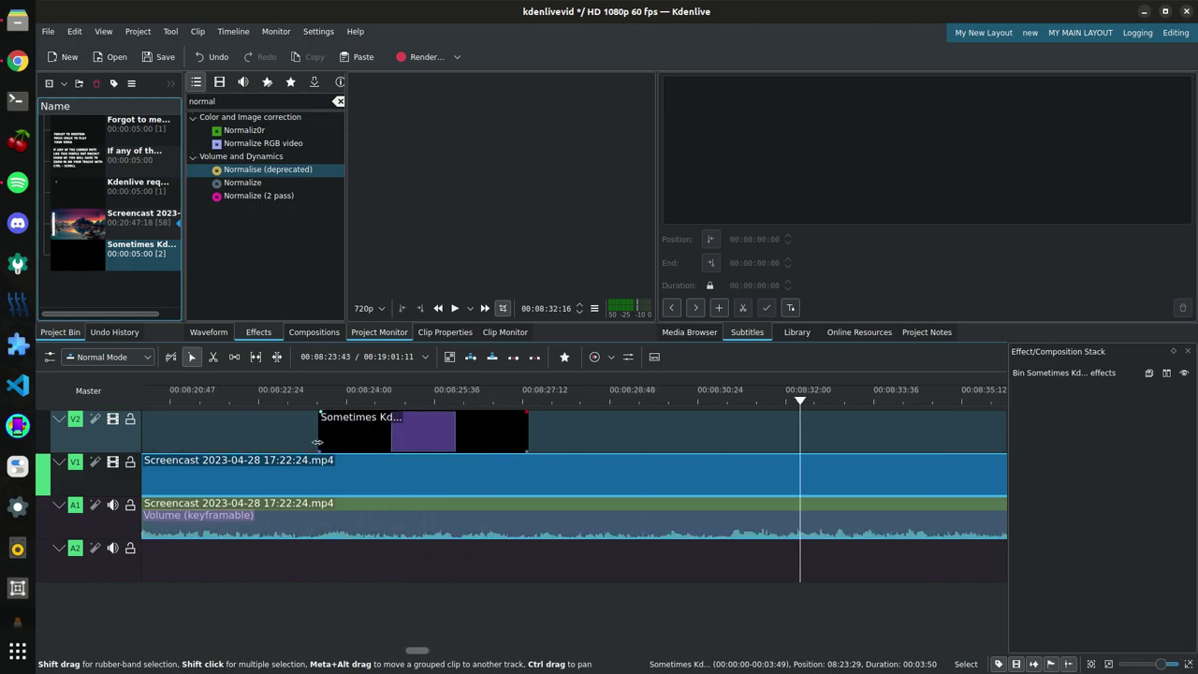
{"action": "left_click", "coordinate": [323, 416]}
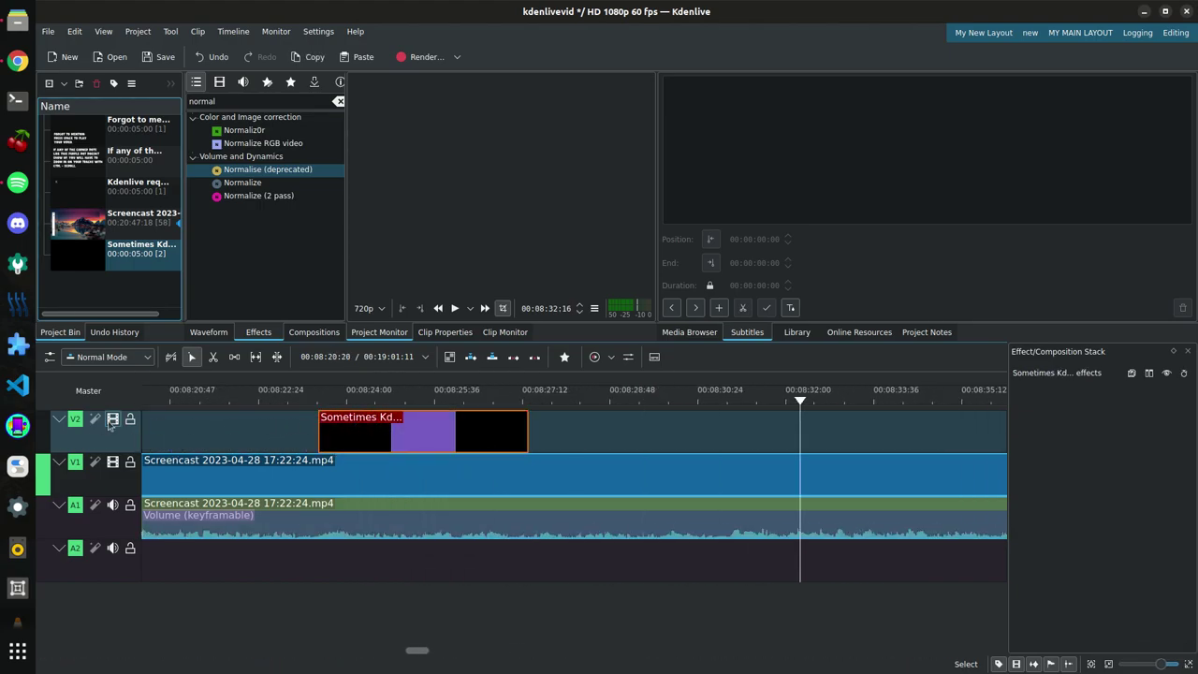
{"action": "key", "text": "Delete"}
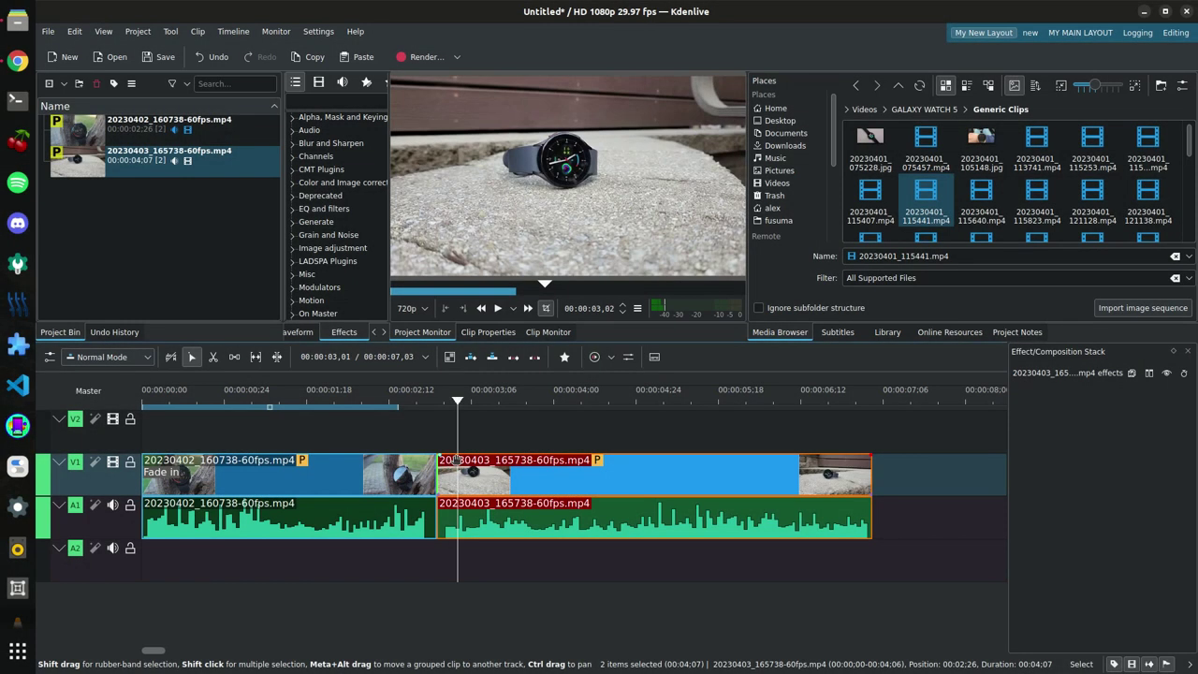
- Move the second clip on V1 to start at about 00:00:03,16, and play the timeline from the clip's start
{"action": "left_click_drag", "start_coordinate": [483, 484], "coordinate": [552, 484]}
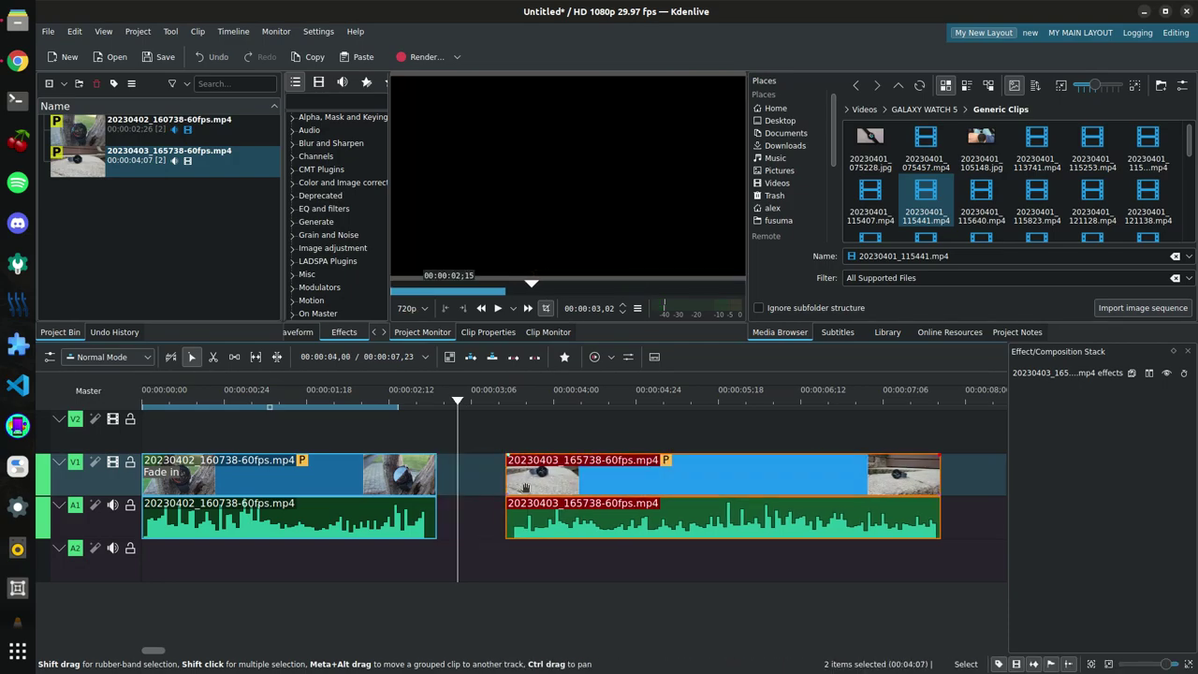
{"action": "left_click", "coordinate": [522, 431]}
{"action": "left_click", "coordinate": [505, 442]}
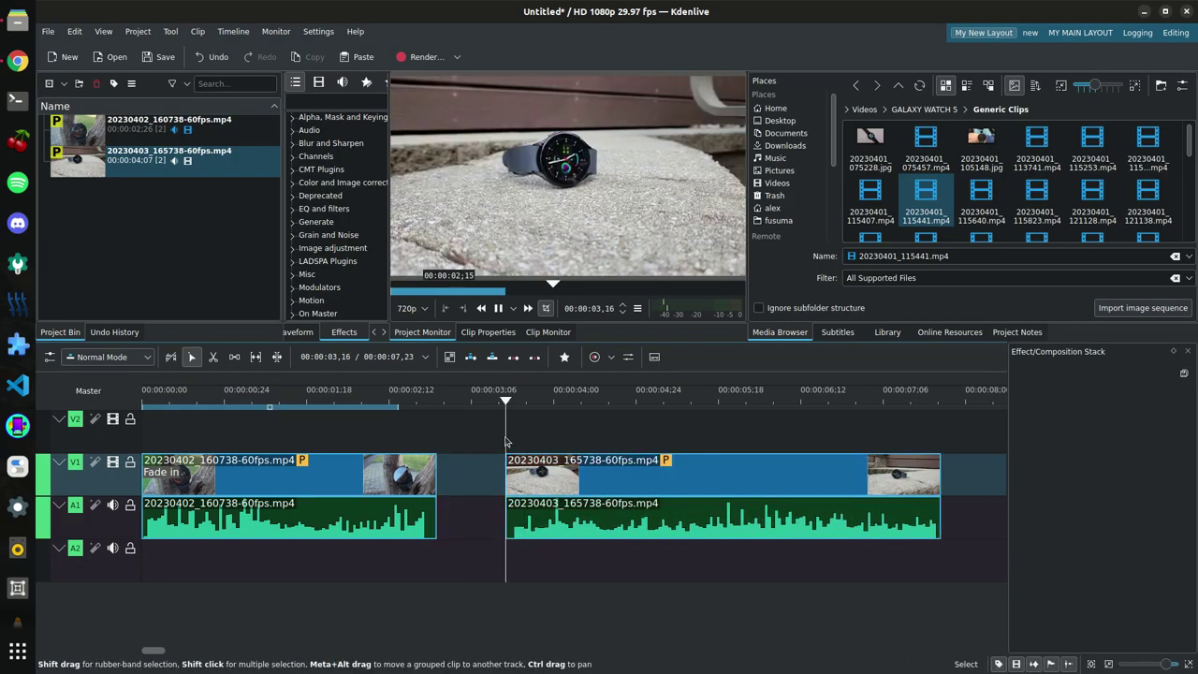
{"action": "left_click", "coordinate": [503, 442]}
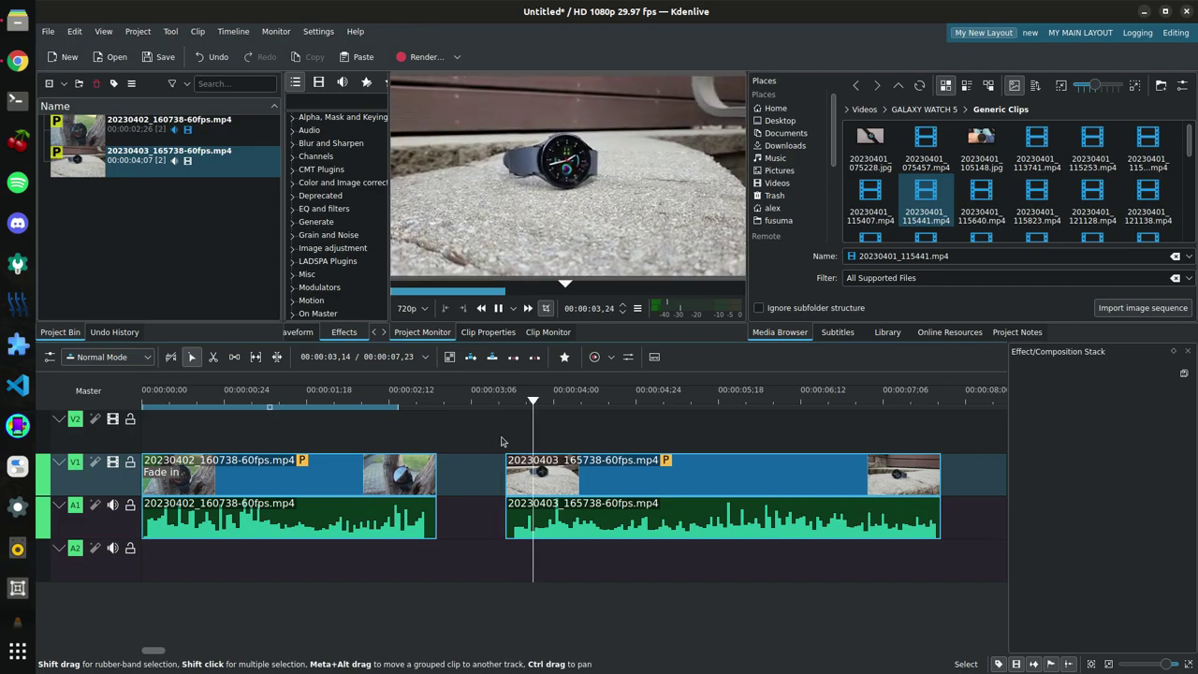
{"action": "left_click", "coordinate": [506, 440]}
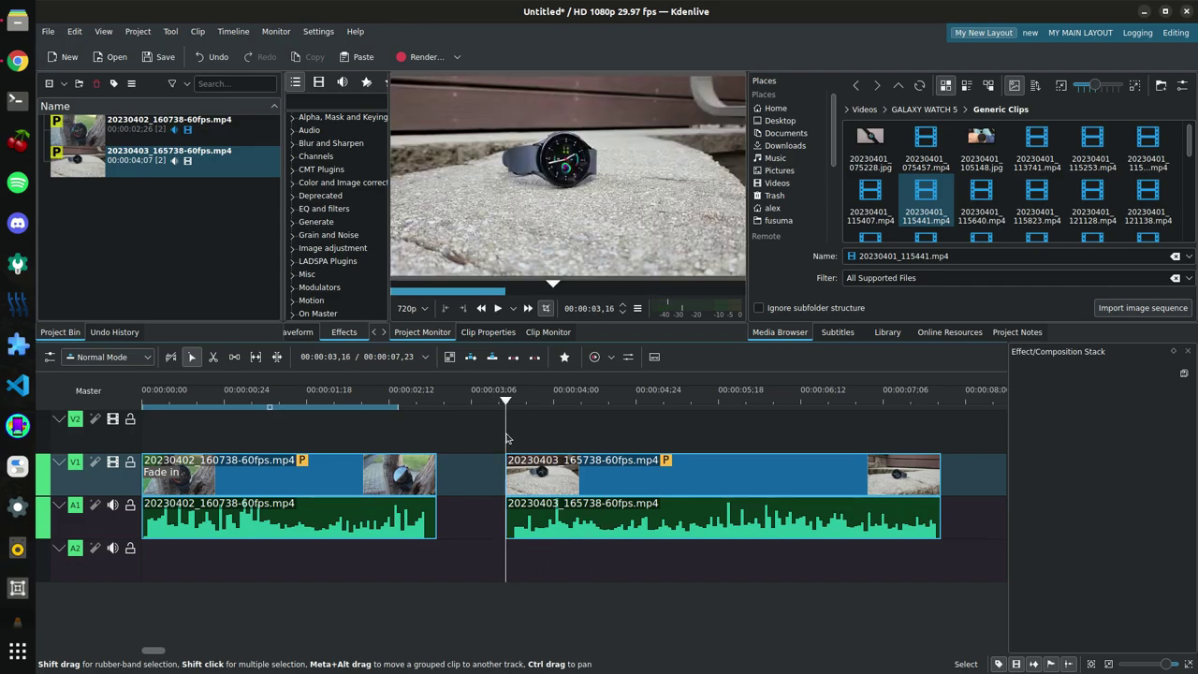
{"action": "left_click", "coordinate": [588, 198]}
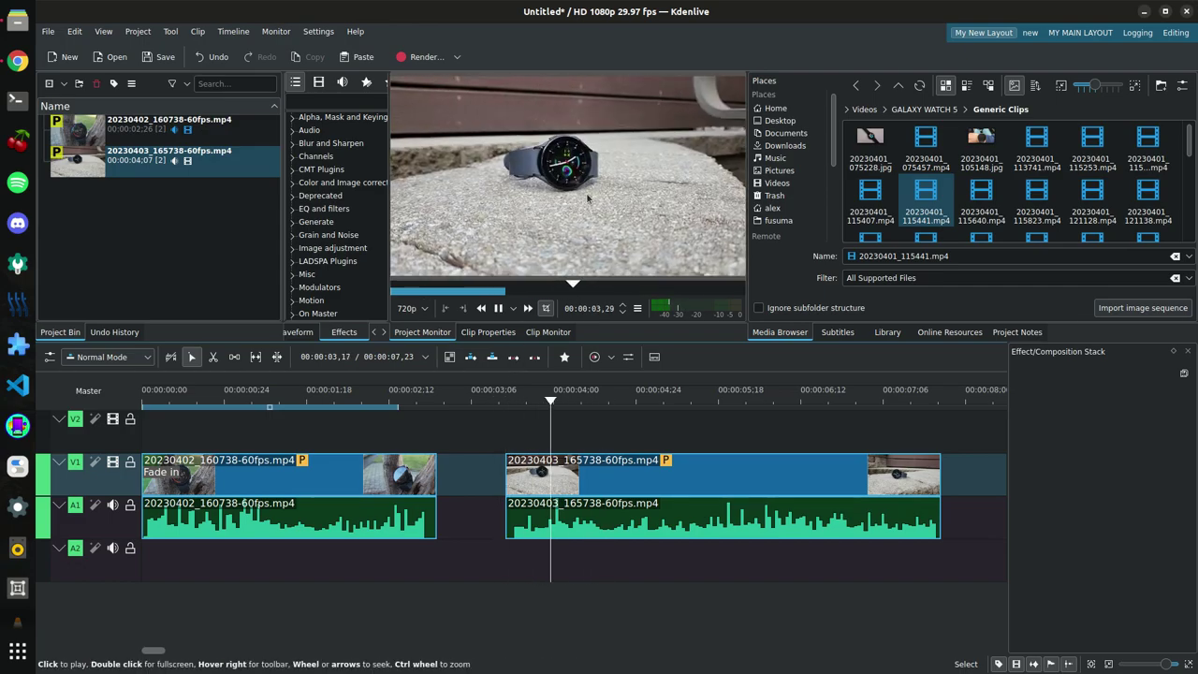
{"action": "left_click", "coordinate": [587, 197]}
- Set the playhead to 00:00:04,01 and trim the start of the second clip to it, cutting off the first 15 frames
{"action": "left_click_drag", "start_coordinate": [532, 421], "coordinate": [562, 421]}
{"action": "left_click", "coordinate": [558, 424]}
{"action": "left_click", "coordinate": [571, 459]}
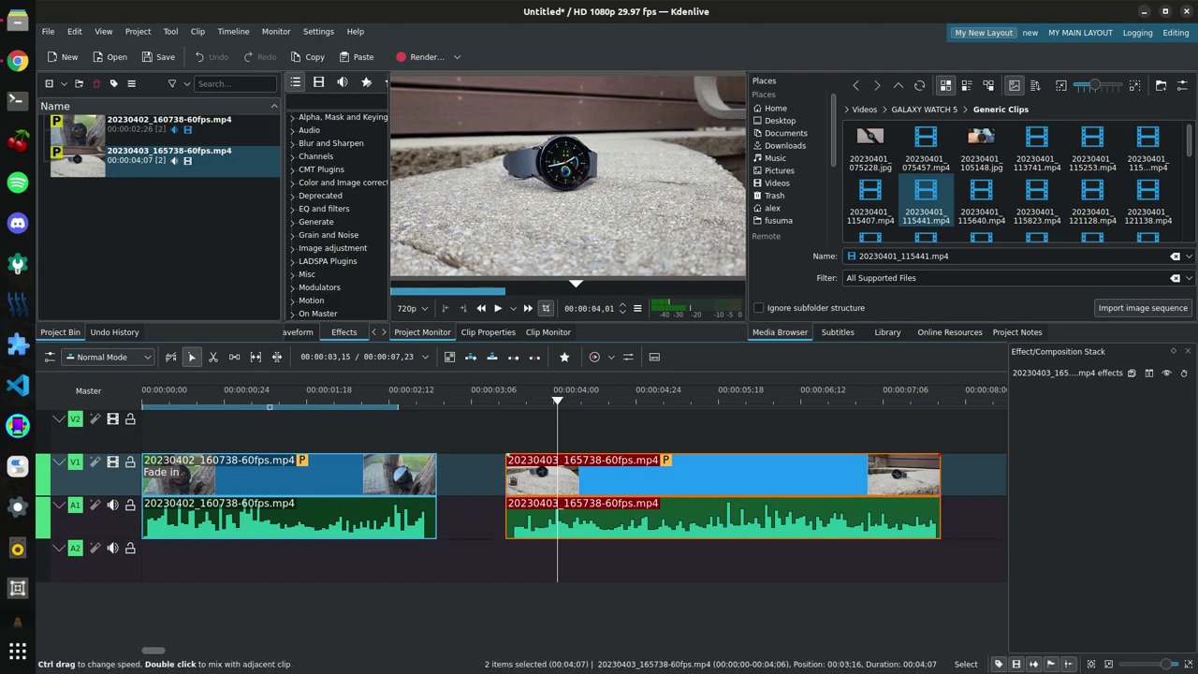
{"action": "left_click_drag", "start_coordinate": [506, 510], "coordinate": [547, 478]}
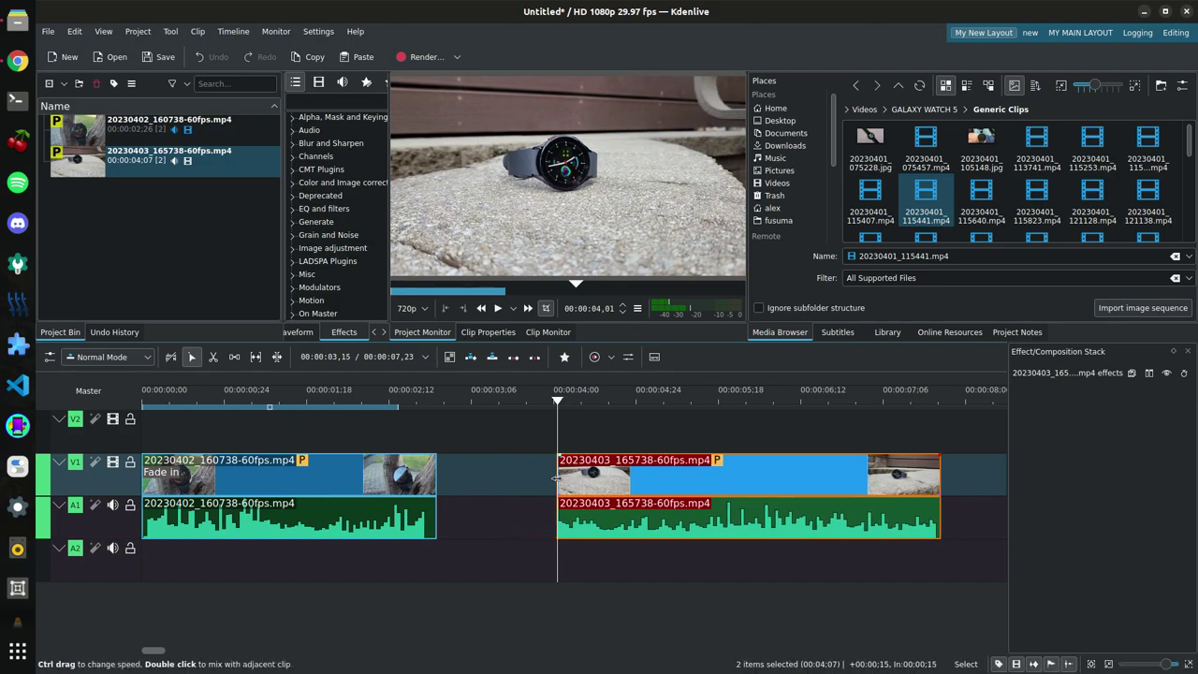
{"action": "left_click_drag", "start_coordinate": [556, 478], "coordinate": [558, 479]}
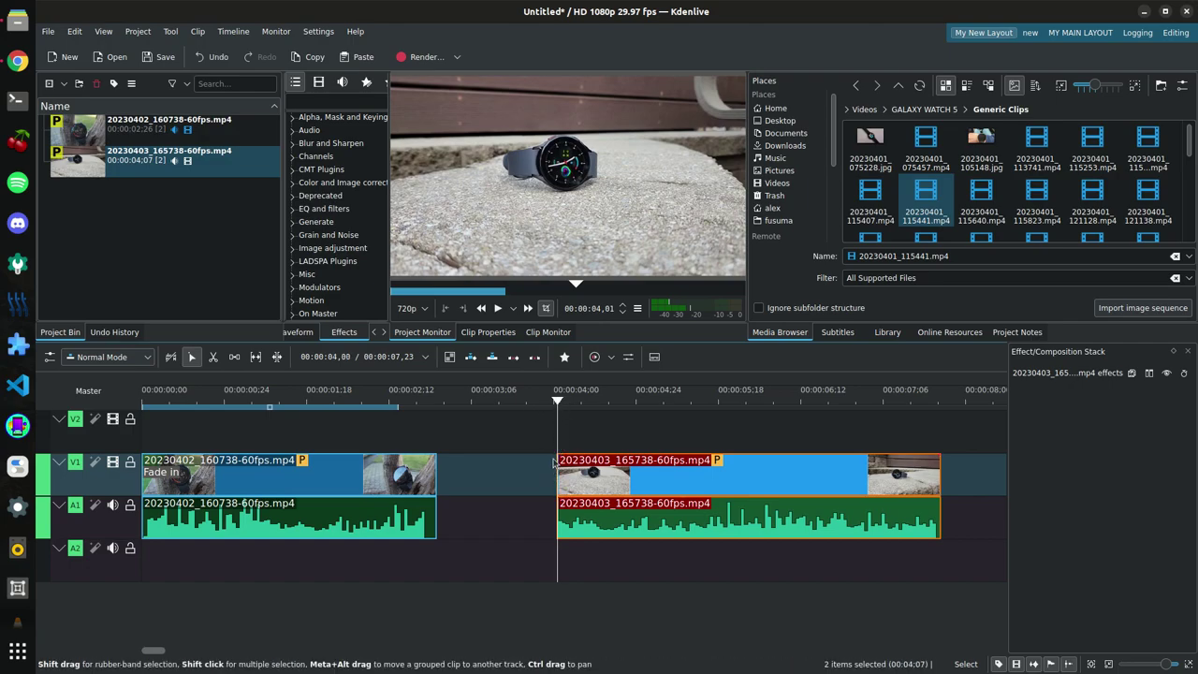
{"action": "scroll", "coordinate": [557, 478], "scroll_direction": "up", "scroll_amount": 5}
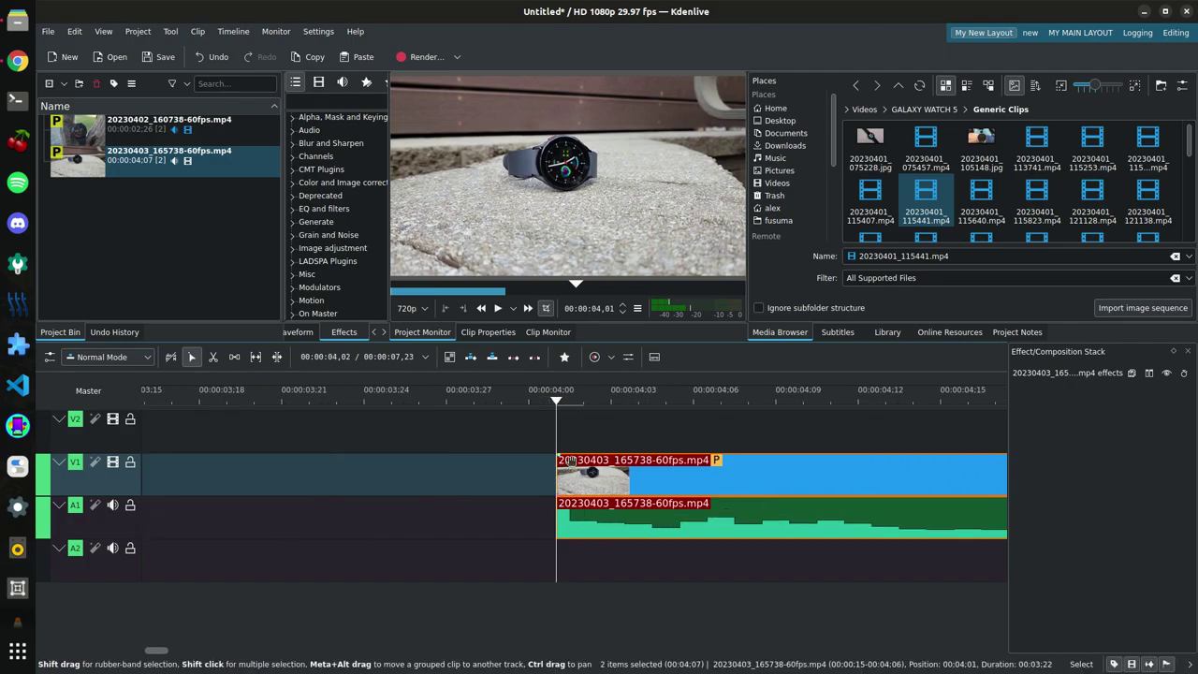
- Extend the start of the second V1 clip back to 00:00:03,16, restoring its trimmed first 15 frames
{"action": "scroll", "coordinate": [571, 461], "scroll_direction": "down", "scroll_amount": 4}
{"action": "mouse_move", "coordinate": [1166, 665]}
{"action": "left_mouse_down"}
{"action": "mouse_move", "coordinate": [1177, 665]}
{"action": "mouse_move", "coordinate": [1151, 665]}
{"action": "mouse_move", "coordinate": [1165, 662]}
{"action": "left_mouse_up"}
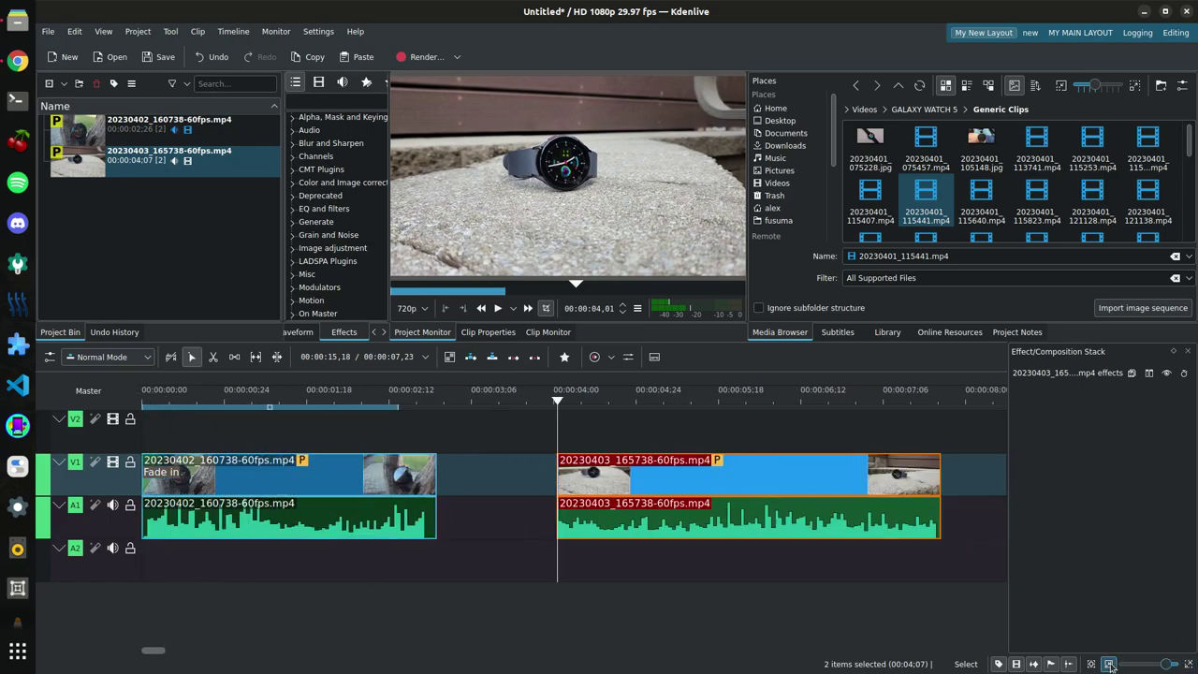
{"action": "scroll", "coordinate": [330, 490], "scroll_direction": "up", "scroll_amount": 4}
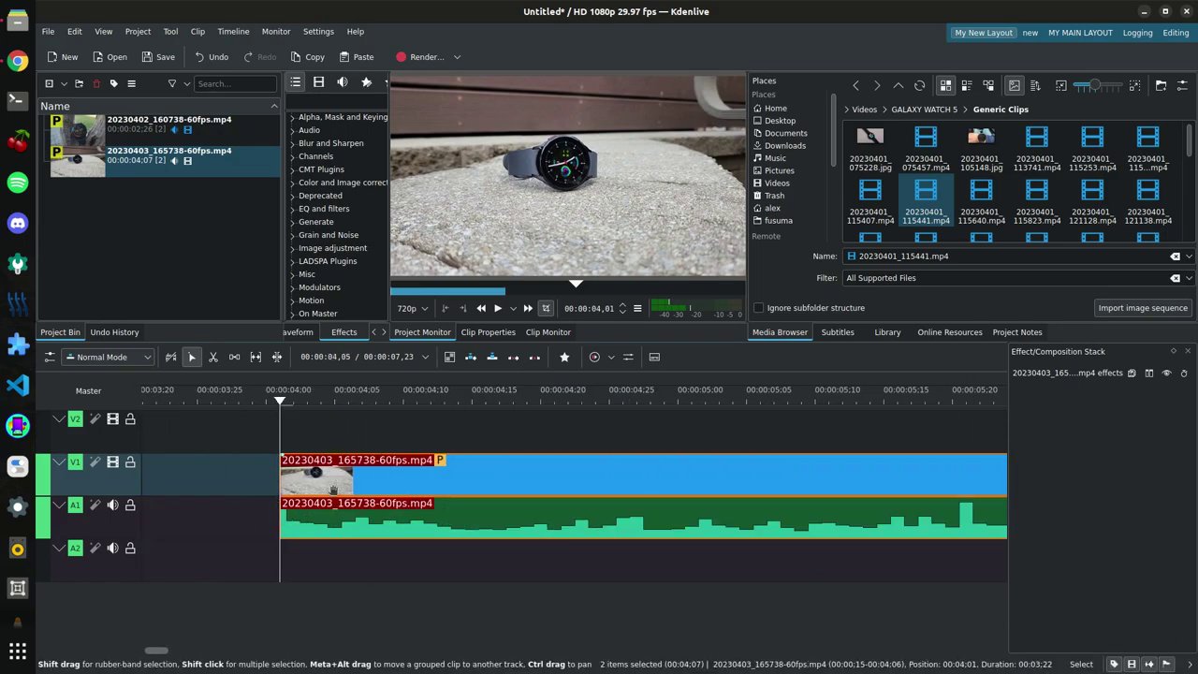
{"action": "scroll", "coordinate": [286, 489], "scroll_direction": "up", "scroll_amount": 1}
{"action": "scroll", "coordinate": [312, 480], "scroll_direction": "left", "scroll_amount": 3}
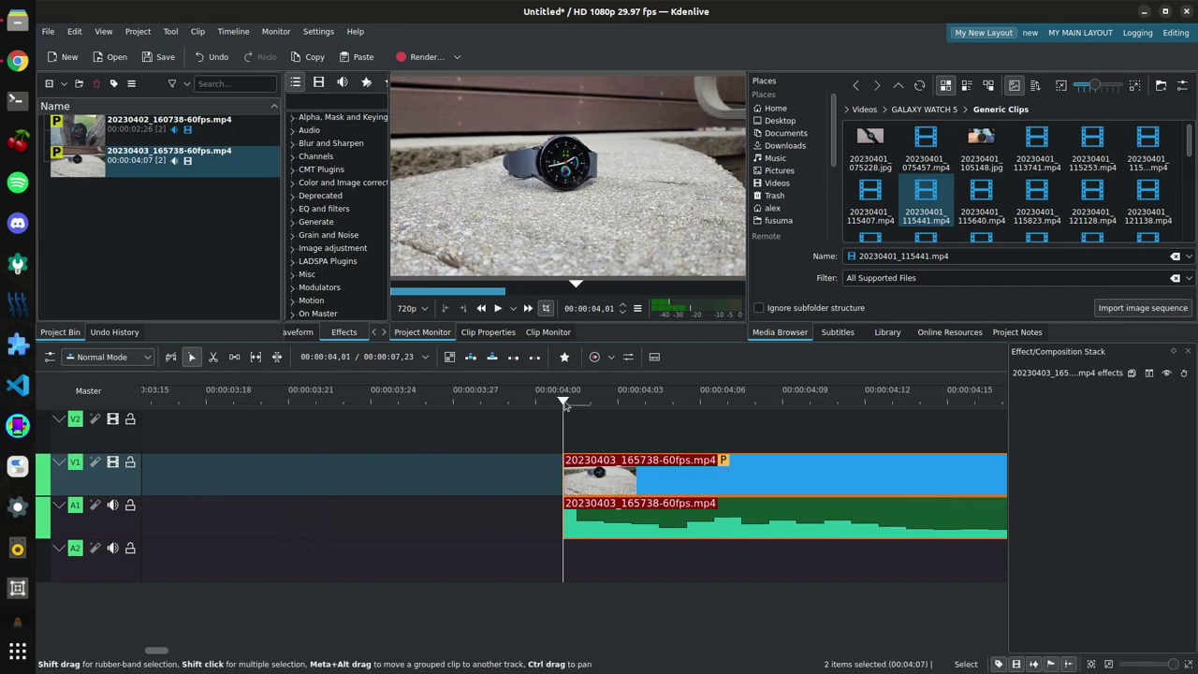
{"action": "mouse_move", "coordinate": [563, 477]}
{"action": "left_mouse_down"}
{"action": "mouse_move", "coordinate": [131, 507]}
{"action": "mouse_move", "coordinate": [235, 486]}
{"action": "mouse_move", "coordinate": [617, 478]}
{"action": "mouse_move", "coordinate": [604, 474]}
{"action": "mouse_move", "coordinate": [420, 484]}
{"action": "mouse_move", "coordinate": [628, 497]}
{"action": "mouse_move", "coordinate": [566, 484]}
{"action": "left_mouse_up"}
{"action": "scroll", "coordinate": [570, 484], "scroll_direction": "down", "scroll_amount": 5}
{"action": "scroll", "coordinate": [514, 492], "scroll_direction": "up", "scroll_amount": 2}
{"action": "scroll", "coordinate": [323, 479], "scroll_direction": "up", "scroll_amount": 3}
{"action": "scroll", "coordinate": [330, 478], "scroll_direction": "down", "scroll_amount": 2}
{"action": "left_click_drag", "start_coordinate": [562, 485], "coordinate": [507, 482]}
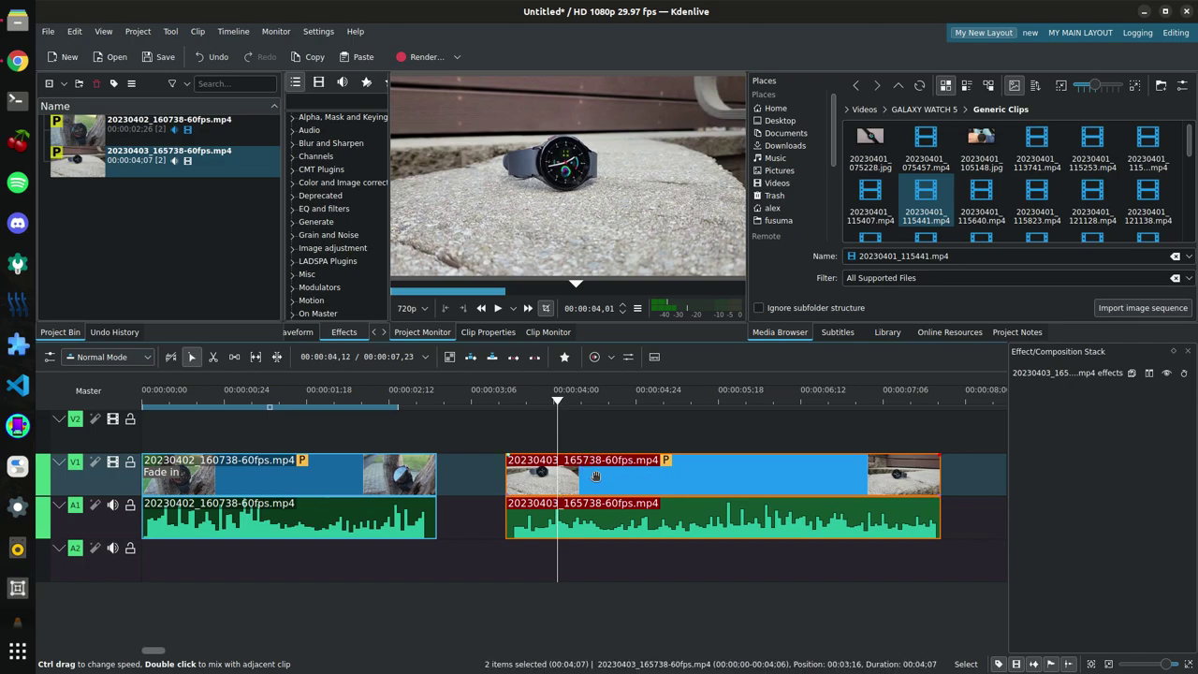
- Cut the second clip at 00:00:04,01 and delete its leading 15-frame piece, then move the remainder against the end of the first clip
{"action": "key", "text": "shift+r"}
{"action": "mouse_move", "coordinate": [531, 485]}
{"action": "left_mouse_down"}
{"action": "mouse_move", "coordinate": [484, 497]}
{"action": "mouse_move", "coordinate": [497, 509]}
{"action": "mouse_move", "coordinate": [543, 504]}
{"action": "mouse_move", "coordinate": [522, 503]}
{"action": "left_mouse_up"}
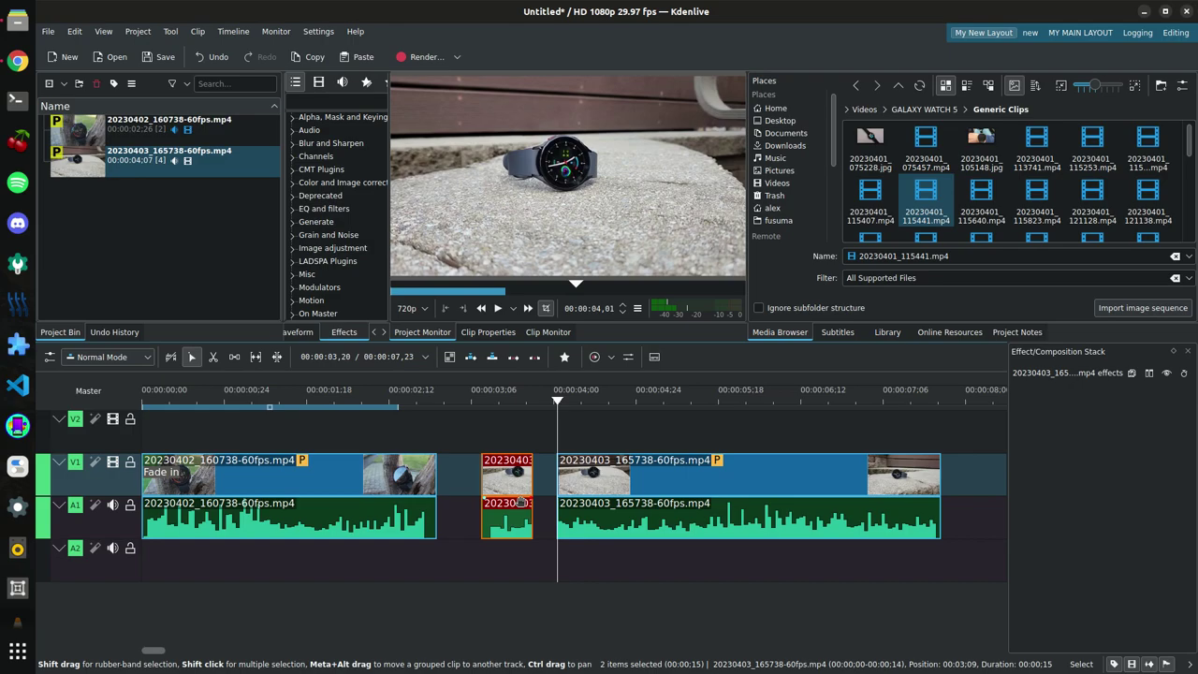
{"action": "left_click", "coordinate": [521, 502]}
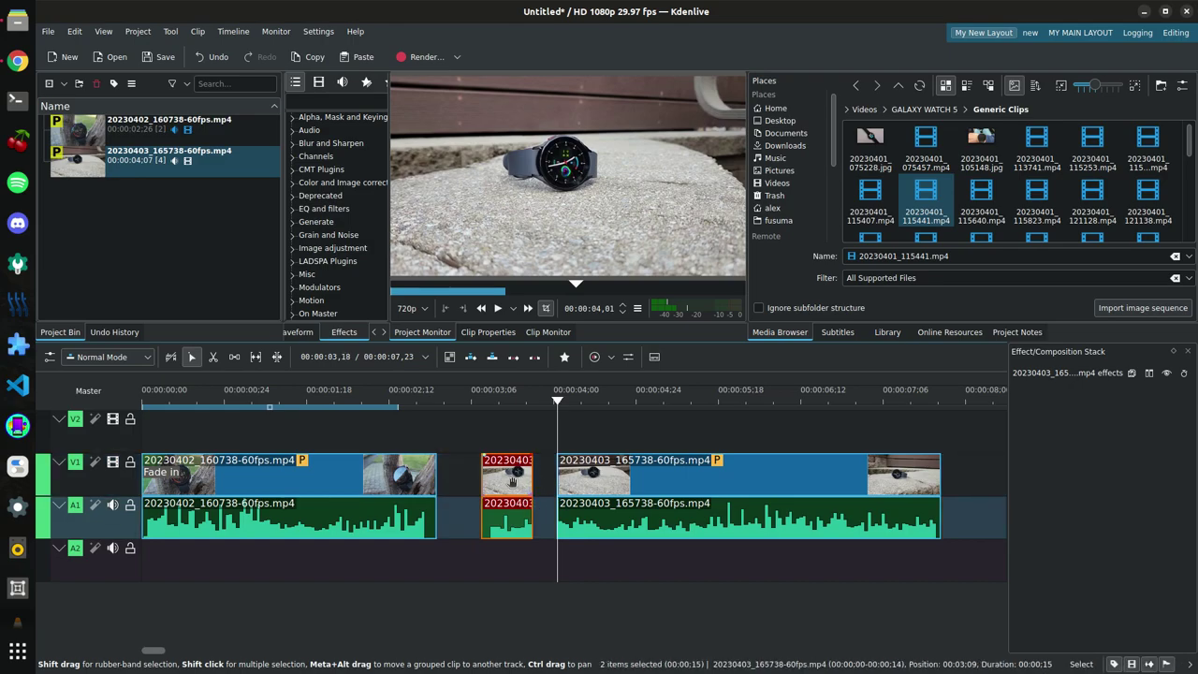
{"action": "key", "text": "Delete"}
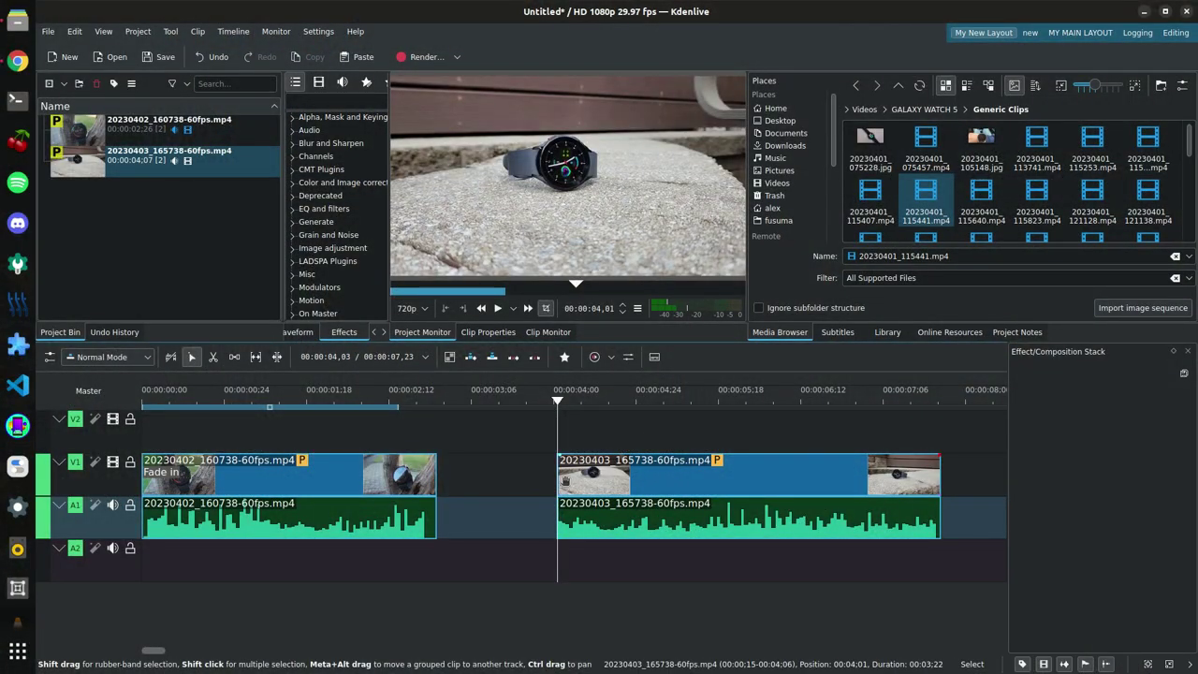
{"action": "left_click_drag", "start_coordinate": [686, 478], "coordinate": [529, 480]}
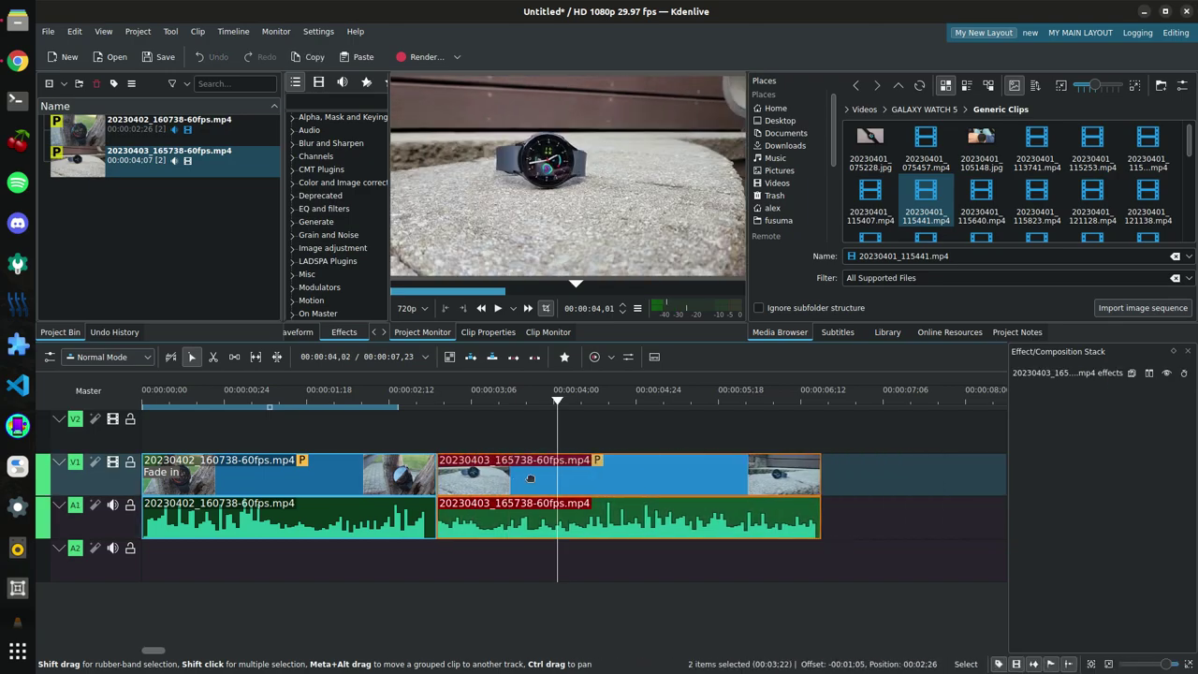
- Look up the shortcut assigned to Delete Selected Item by filtering the keyboard shortcuts for "delete", leaving the settings unchanged
{"action": "left_click", "coordinate": [318, 31]}
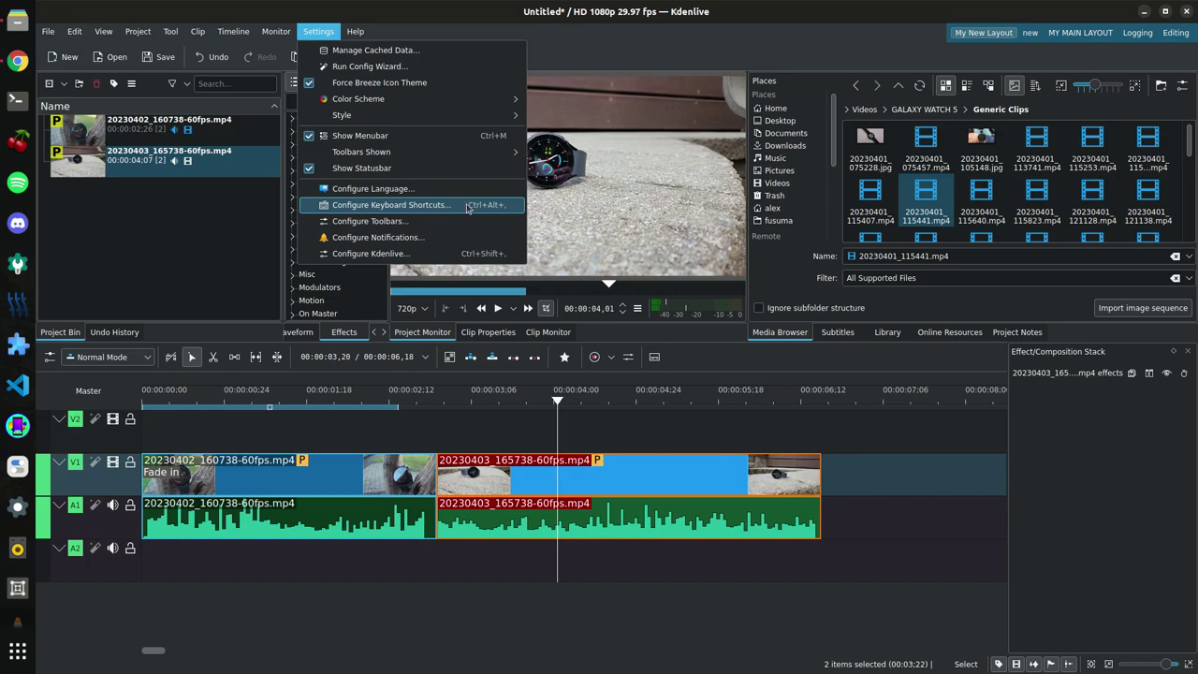
{"action": "left_click", "coordinate": [468, 205]}
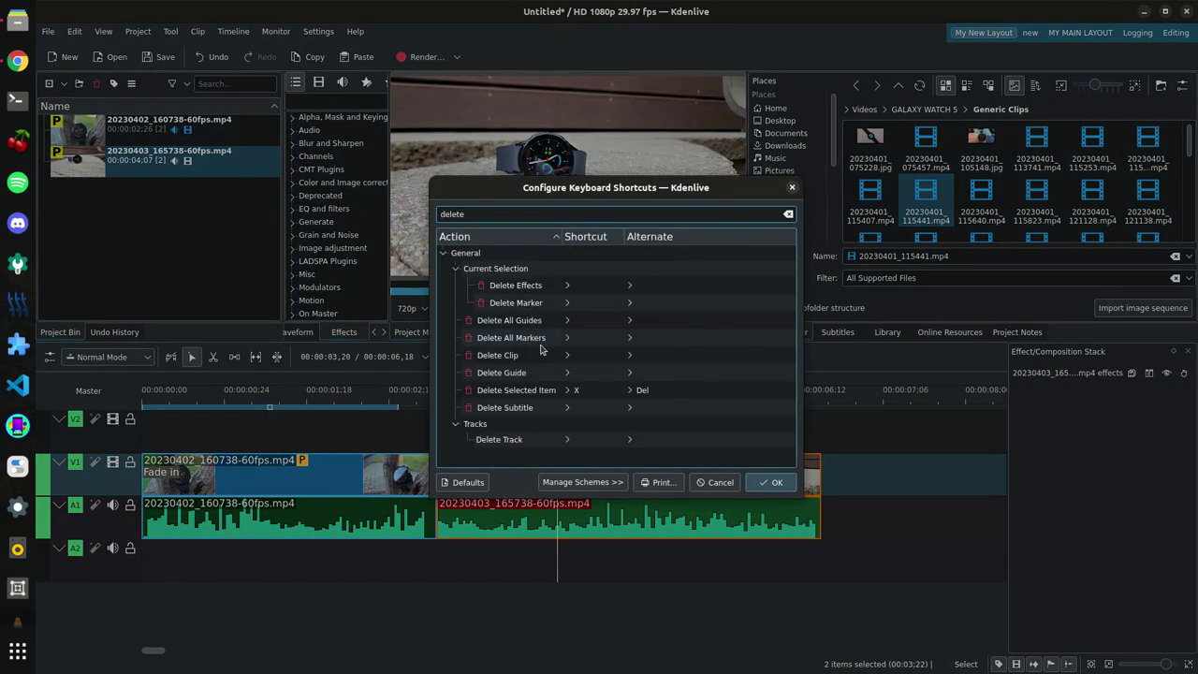
{"action": "left_click", "coordinate": [530, 393]}
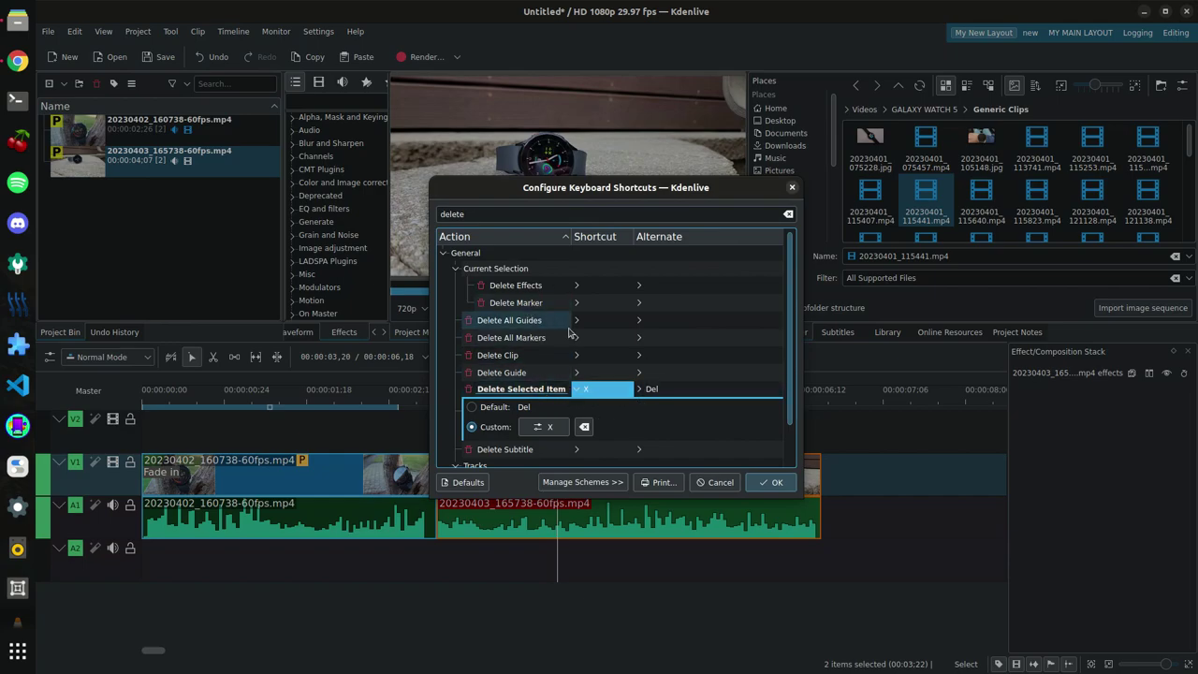
{"action": "scroll", "coordinate": [553, 360], "scroll_direction": "down", "scroll_amount": 1}
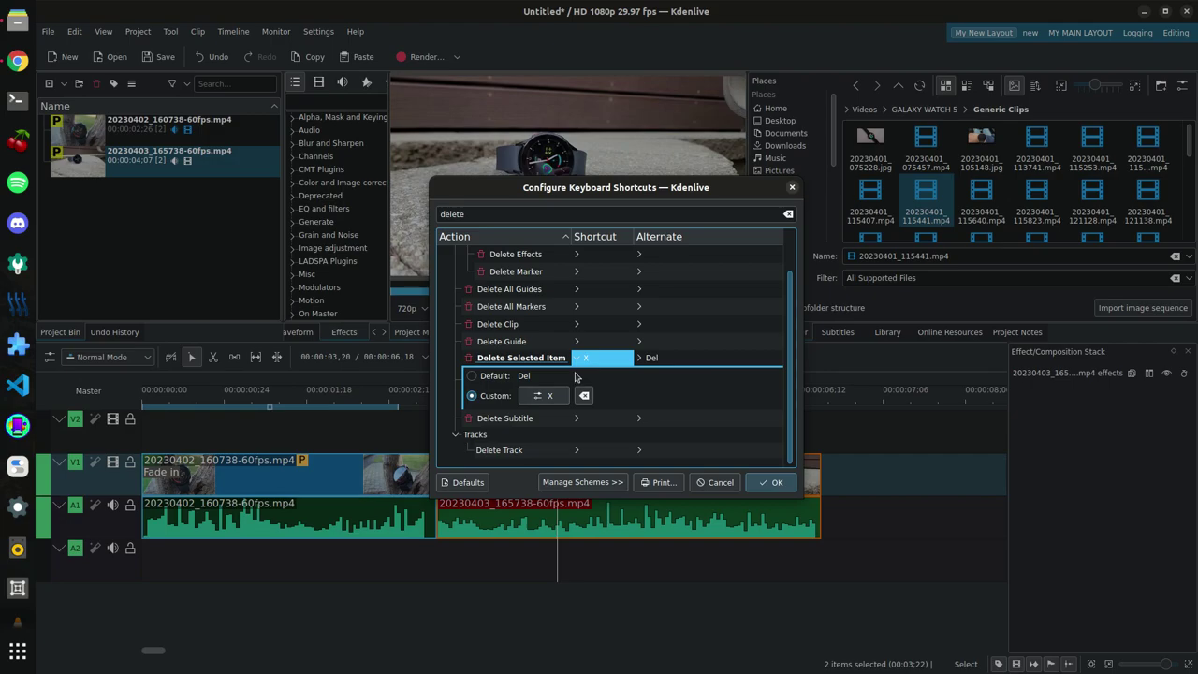
{"action": "left_click", "coordinate": [724, 482]}
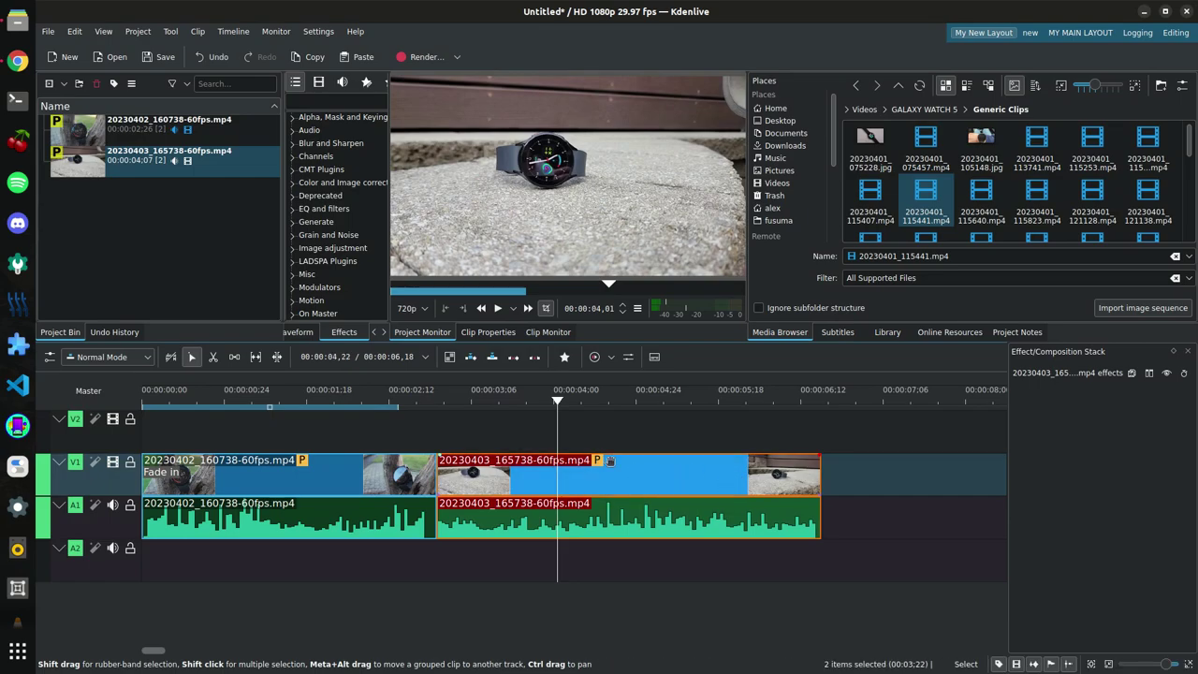
- Move the second clip to V2 starting at 00:00:02,03, add a Wipe composition over its overlap with the first clip, and preview it
{"action": "key", "text": "ctrl+z"}
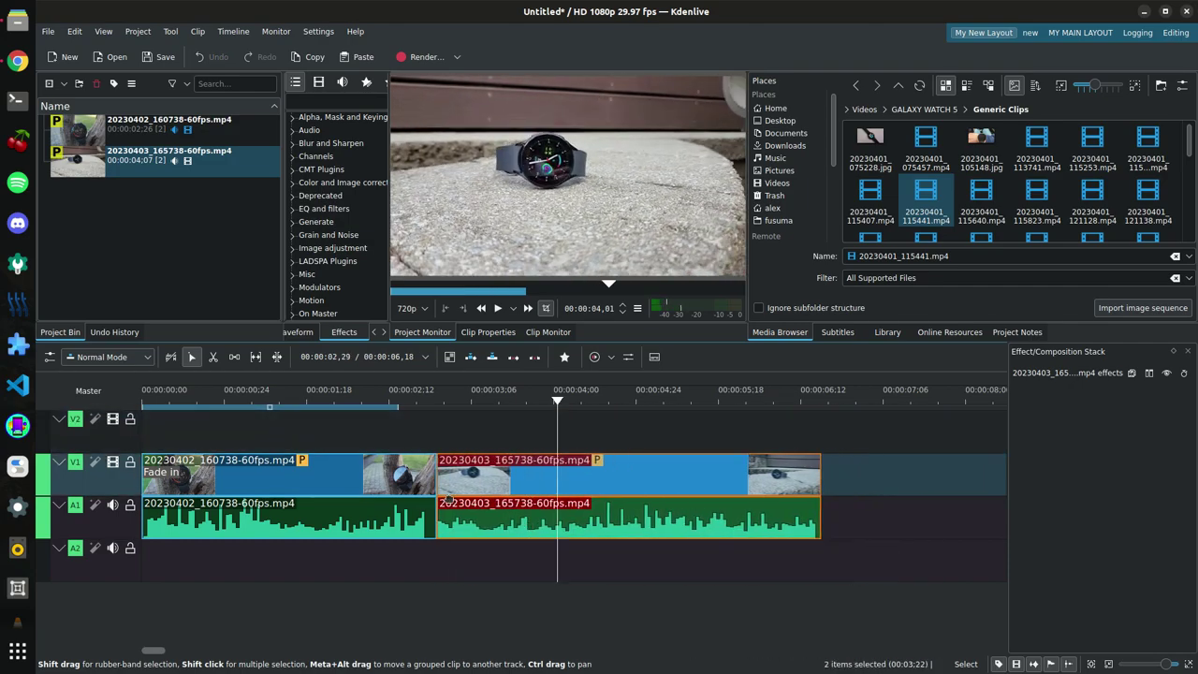
{"action": "left_click_drag", "start_coordinate": [461, 477], "coordinate": [433, 436]}
{"action": "left_click", "coordinate": [402, 445]}
{"action": "left_click_drag", "start_coordinate": [181, 443], "coordinate": [138, 447]}
{"action": "key", "text": "space"}
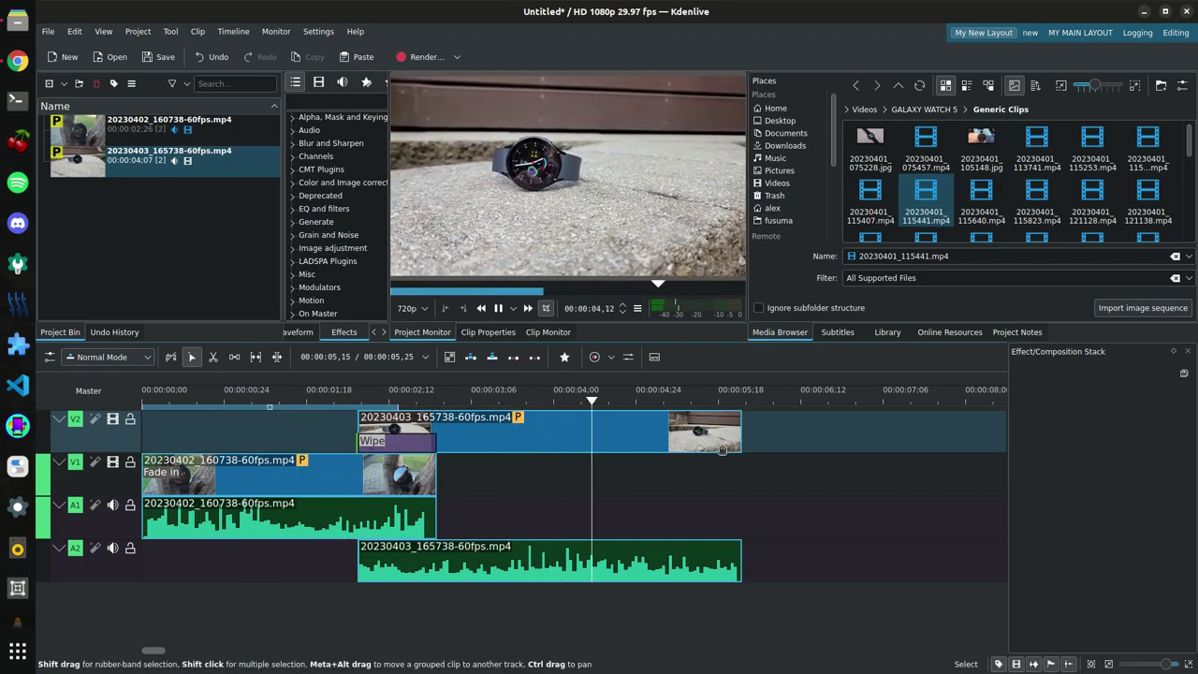
{"action": "key", "text": "space"}
- Add a default-length fade-out to the end of the V2 clip and play from just before the overlap
{"action": "left_click", "coordinate": [735, 415]}
{"action": "left_click", "coordinate": [349, 408]}
{"action": "key", "text": "space"}
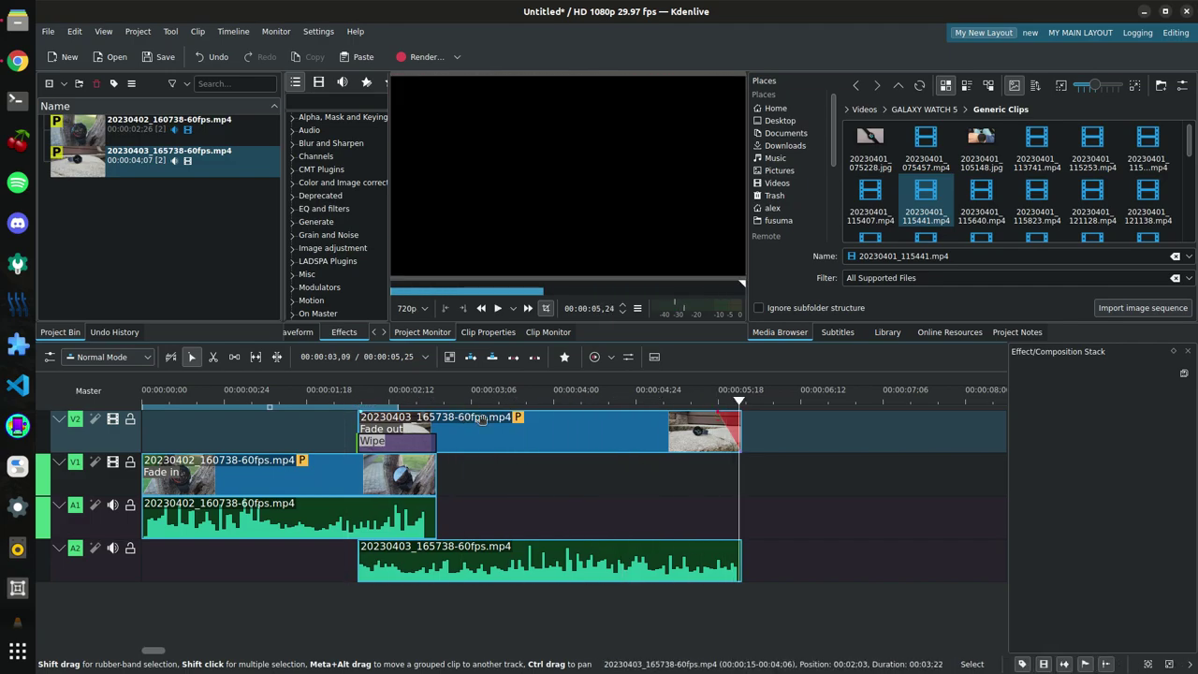
- Move the V2 clip with its A2 audio to start at about 00:00:03,14 and ungroup the video from the audio
{"action": "left_click_drag", "start_coordinate": [564, 558], "coordinate": [644, 558]}
{"action": "left_click_drag", "start_coordinate": [531, 552], "coordinate": [646, 430]}
{"action": "right_click", "coordinate": [648, 445]}
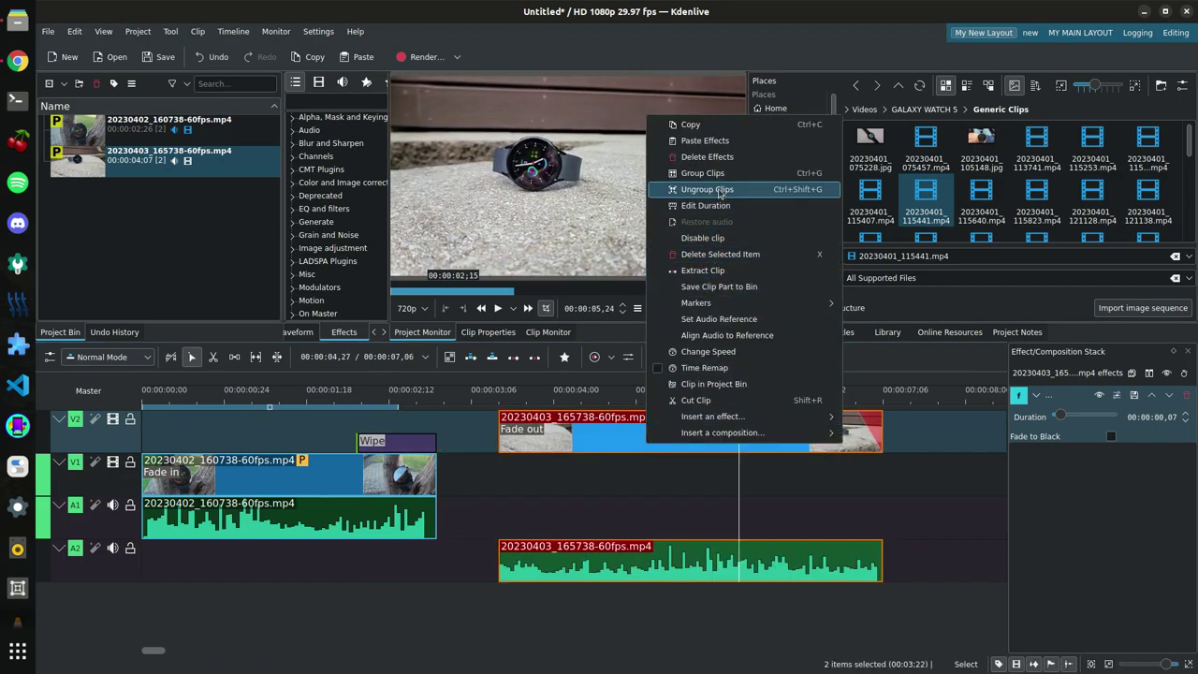
{"action": "left_click", "coordinate": [761, 188]}
- Try deleting the A2 audio and moving the V2 video alone, and undo these changes
{"action": "mouse_move", "coordinate": [686, 559]}
{"action": "left_mouse_down"}
{"action": "mouse_move", "coordinate": [770, 560]}
{"action": "mouse_move", "coordinate": [706, 559]}
{"action": "mouse_move", "coordinate": [671, 540]}
{"action": "mouse_move", "coordinate": [691, 571]}
{"action": "left_mouse_up"}
{"action": "key", "text": "Delete"}
{"action": "mouse_move", "coordinate": [625, 426]}
{"action": "left_mouse_down"}
{"action": "mouse_move", "coordinate": [481, 426]}
{"action": "mouse_move", "coordinate": [607, 424]}
{"action": "left_mouse_up"}
{"action": "key", "text": "ctrl+z"}
{"action": "key", "text": "ctrl+z"}
{"action": "key", "text": "ctrl+z"}
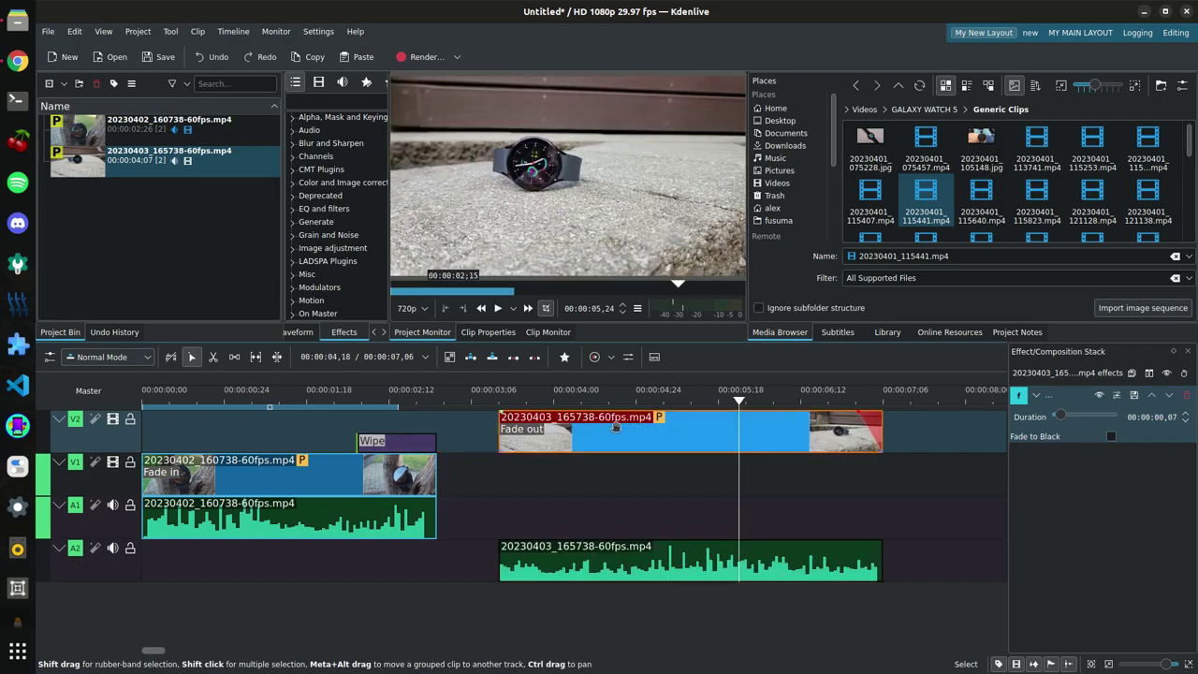
- Ungroup the V2 video from its A2 audio and select the two pieces together
{"action": "left_click", "coordinate": [578, 437]}
{"action": "key", "text": "ctrl+shift+g"}
{"action": "left_click", "coordinate": [642, 550]}
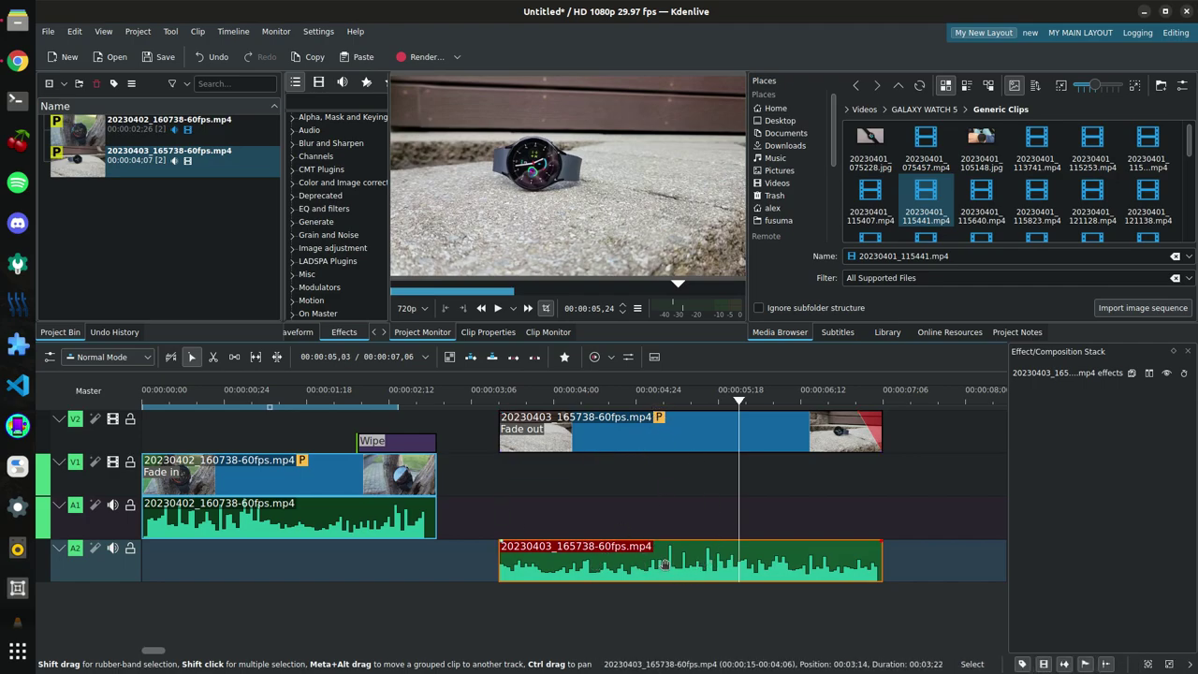
{"action": "left_click", "coordinate": [681, 440], "text": "shift"}
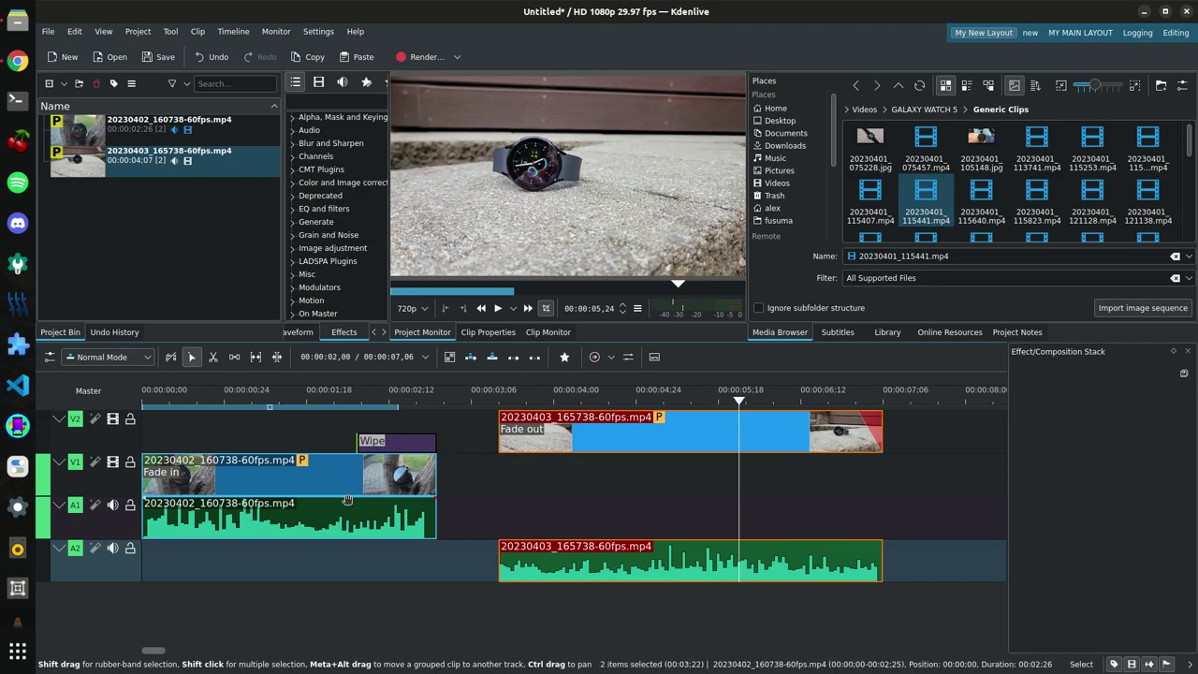
- Try different multiple selections of the clips, and move the V2 video and A2 audio together back to 00:00:02,03
{"action": "left_click", "coordinate": [347, 504]}
{"action": "left_click", "coordinate": [564, 440]}
{"action": "left_click", "coordinate": [570, 558], "text": "shift"}
{"action": "left_click", "coordinate": [390, 509], "text": "shift"}
{"action": "left_click", "coordinate": [469, 497]}
{"action": "left_click", "coordinate": [537, 435]}
{"action": "left_click", "coordinate": [569, 553], "text": "shift"}
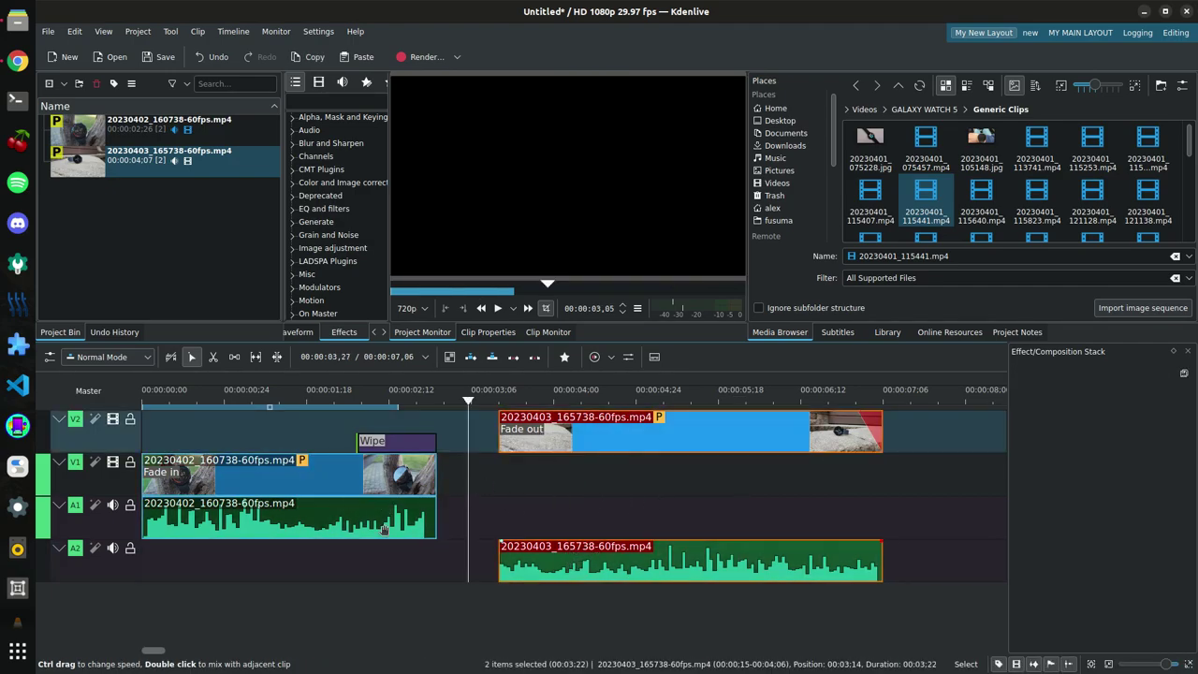
{"action": "left_click", "coordinate": [585, 477]}
{"action": "left_click_drag", "start_coordinate": [568, 440], "coordinate": [429, 445]}
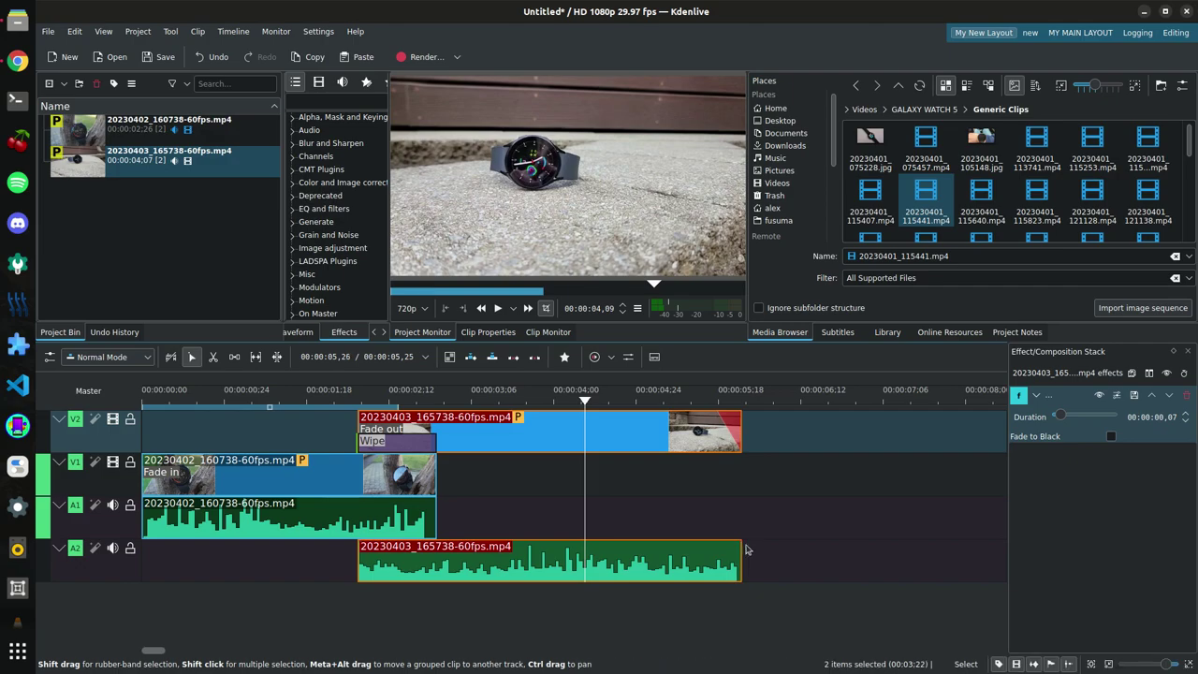
- Play the timeline from just before the overlap to the end of the V2 clip to preview the wipe and fade-out
{"action": "left_click_drag", "start_coordinate": [738, 545], "coordinate": [841, 569]}
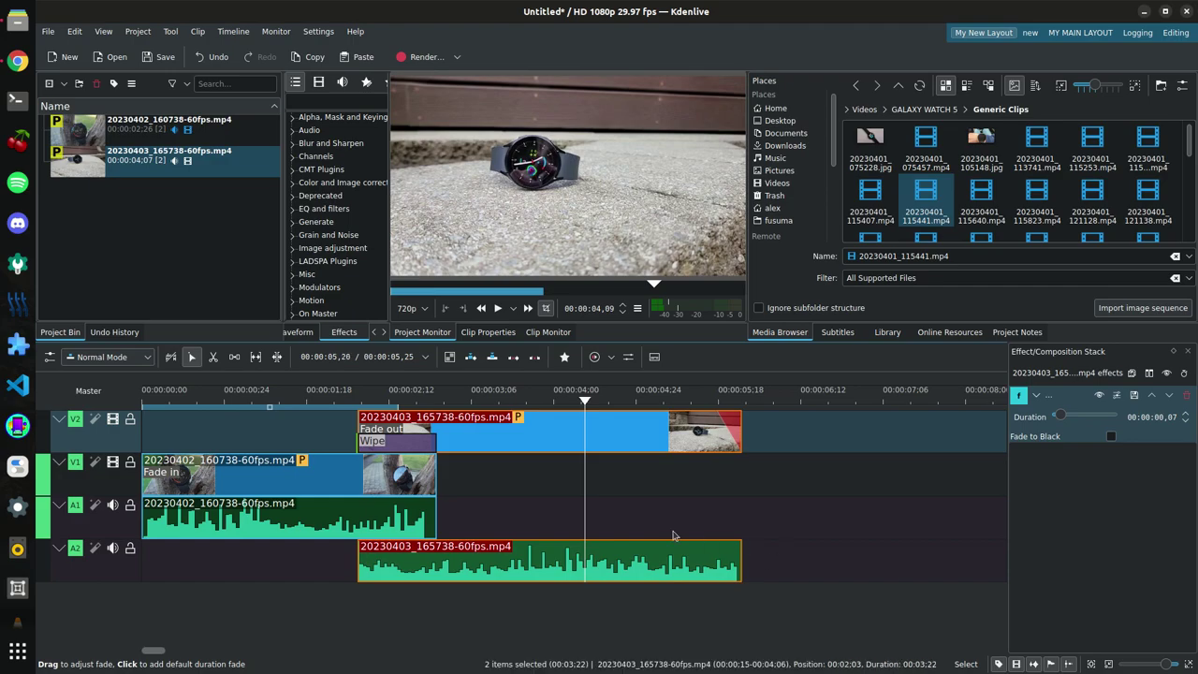
{"action": "left_click_drag", "start_coordinate": [585, 400], "coordinate": [354, 438]}
{"action": "key", "text": "space"}
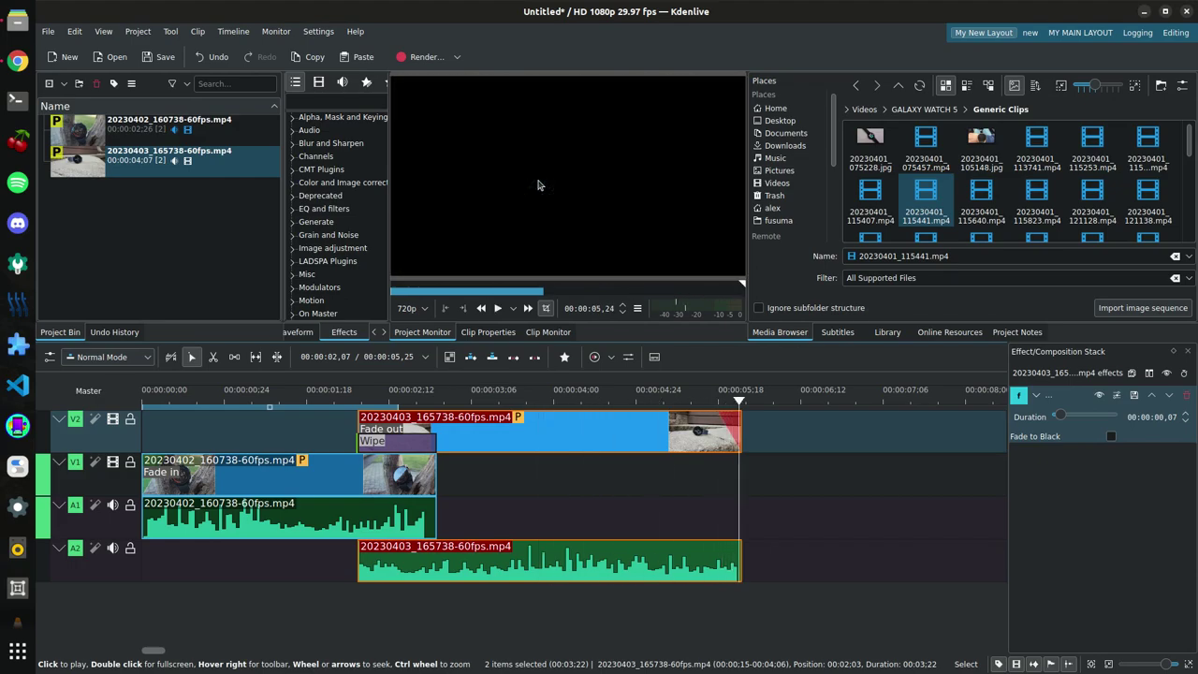
- Set the V2 clip's speed to 50% and play from 00:00:01,28 to preview the slow motion
{"action": "left_click_drag", "start_coordinate": [508, 403], "coordinate": [526, 404]}
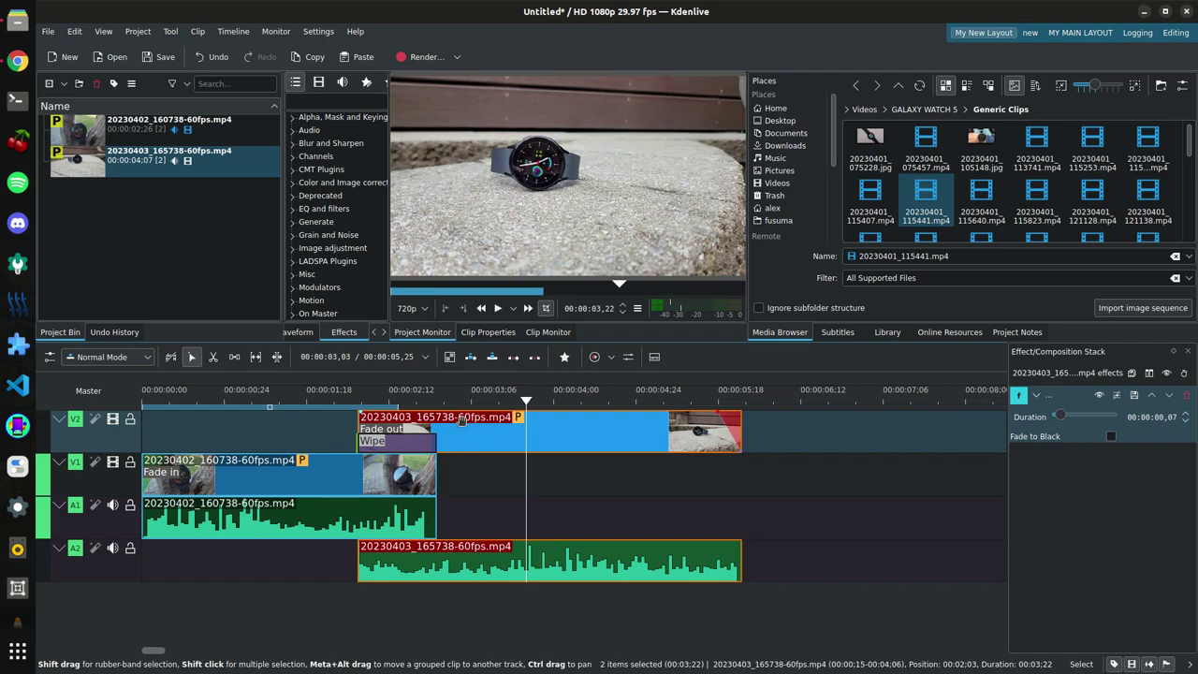
{"action": "right_click", "coordinate": [570, 433]}
{"action": "left_click", "coordinate": [710, 334]}
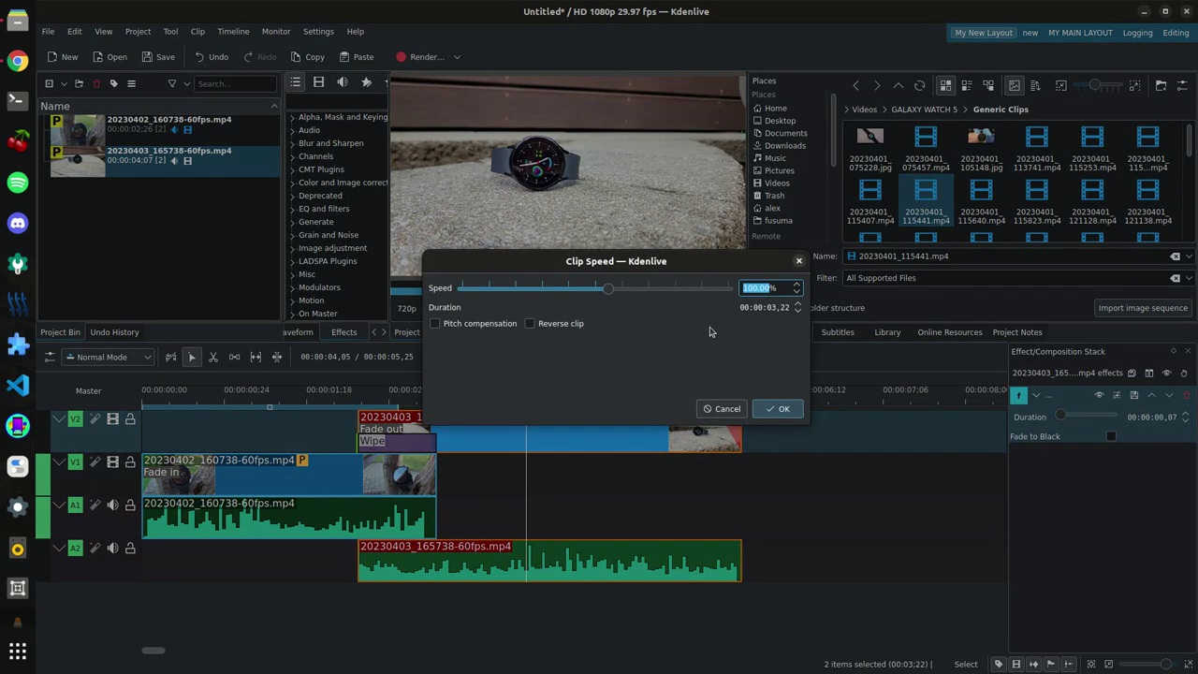
{"action": "type", "text": "50"}
{"action": "key", "text": "Return"}
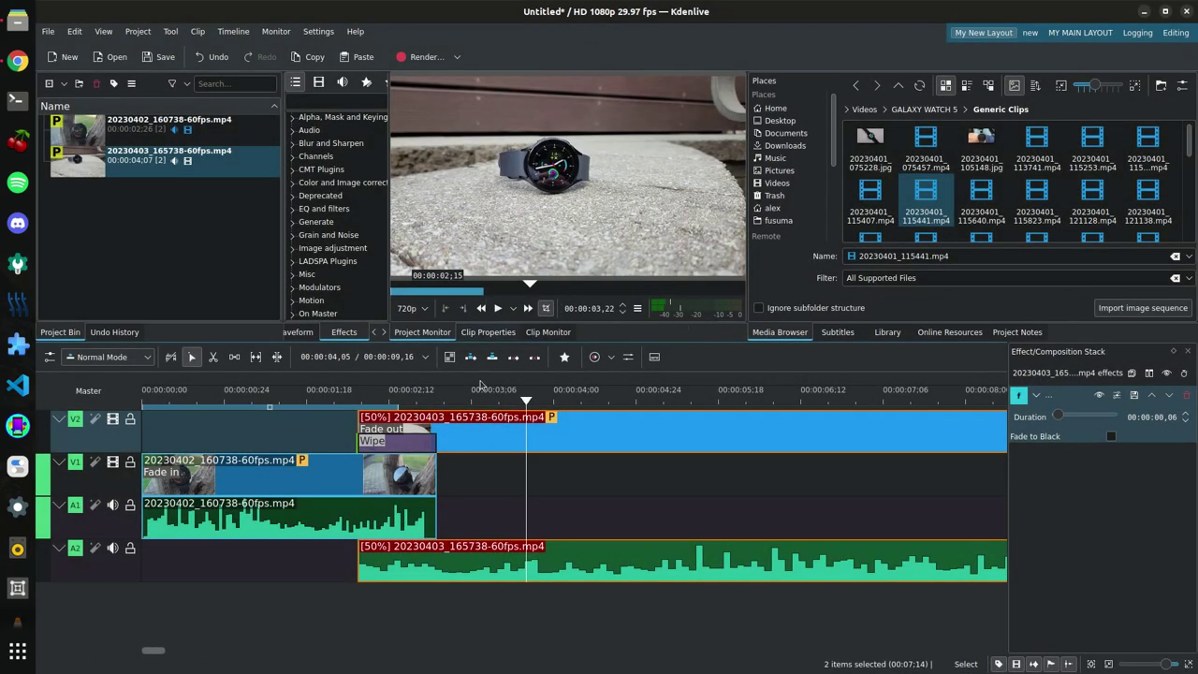
{"action": "left_click", "coordinate": [343, 405]}
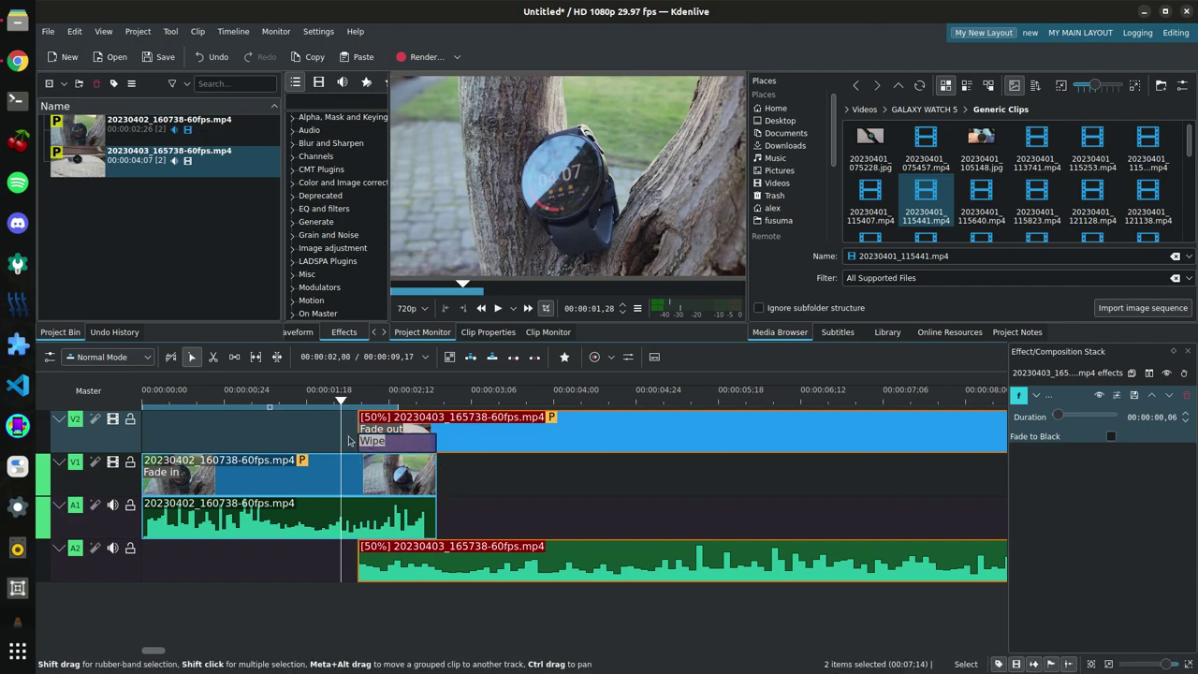
{"action": "key", "text": "space"}
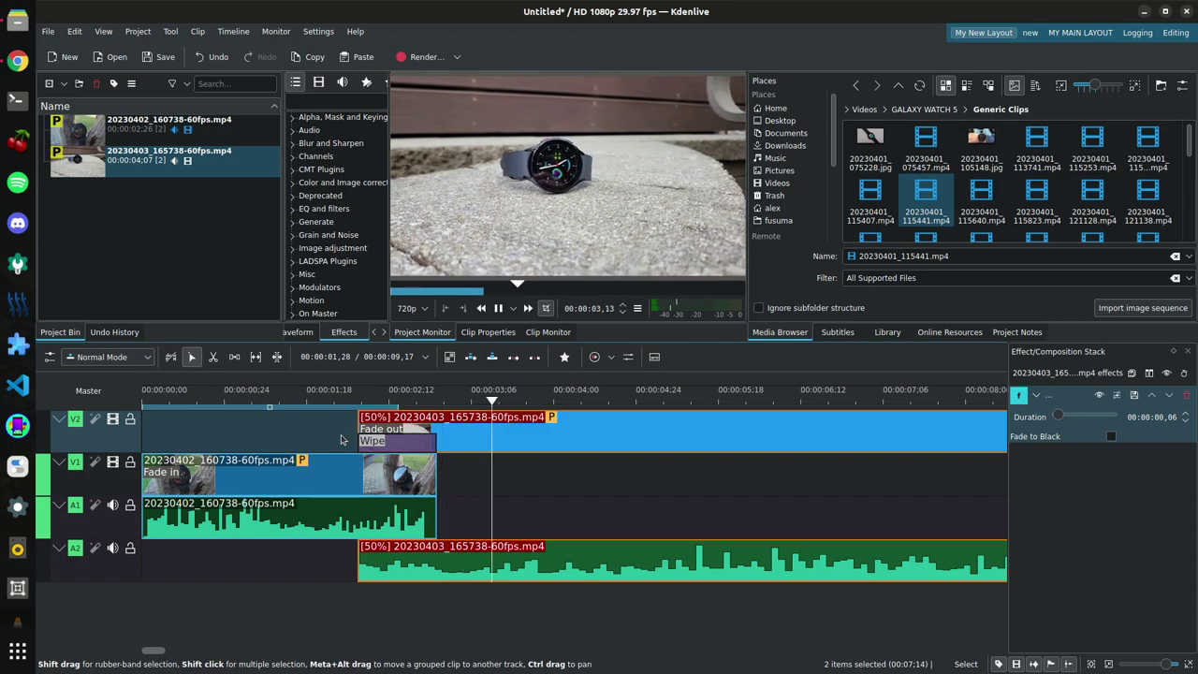
- Lower the V2 clip's speed to 17% and play part of it to preview the stronger slow motion
{"action": "right_click", "coordinate": [558, 444]}
{"action": "left_click", "coordinate": [621, 349]}
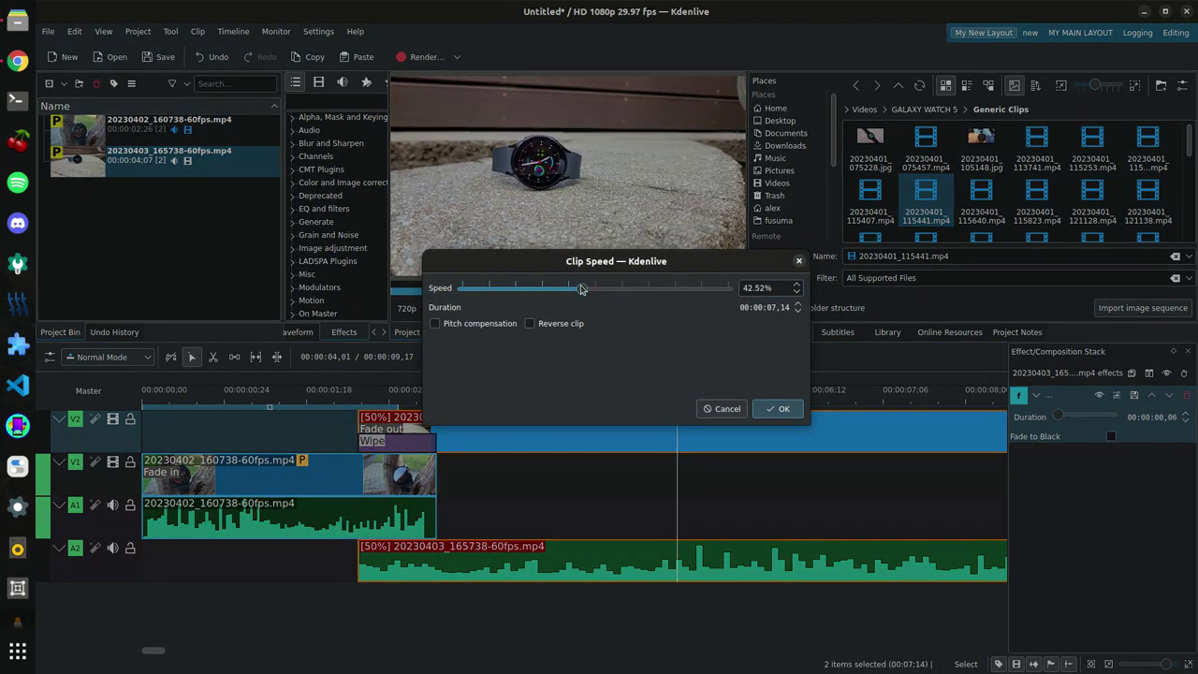
{"action": "left_click", "coordinate": [754, 409]}
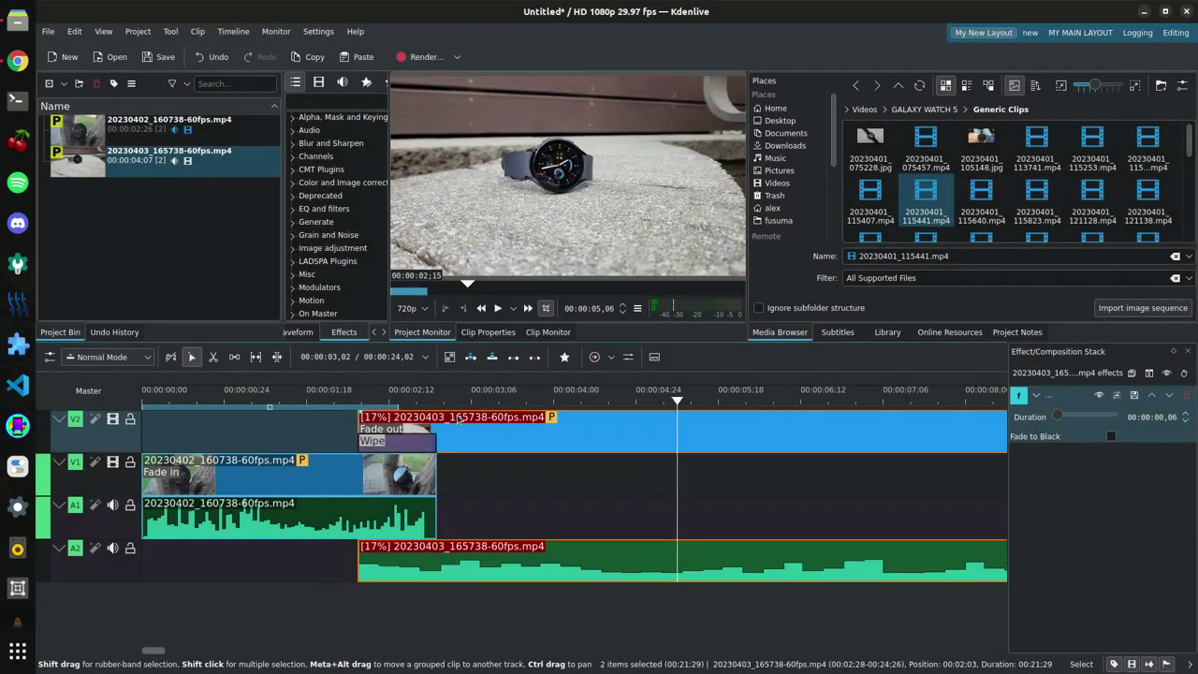
{"action": "left_click", "coordinate": [503, 404]}
{"action": "key", "text": "space"}
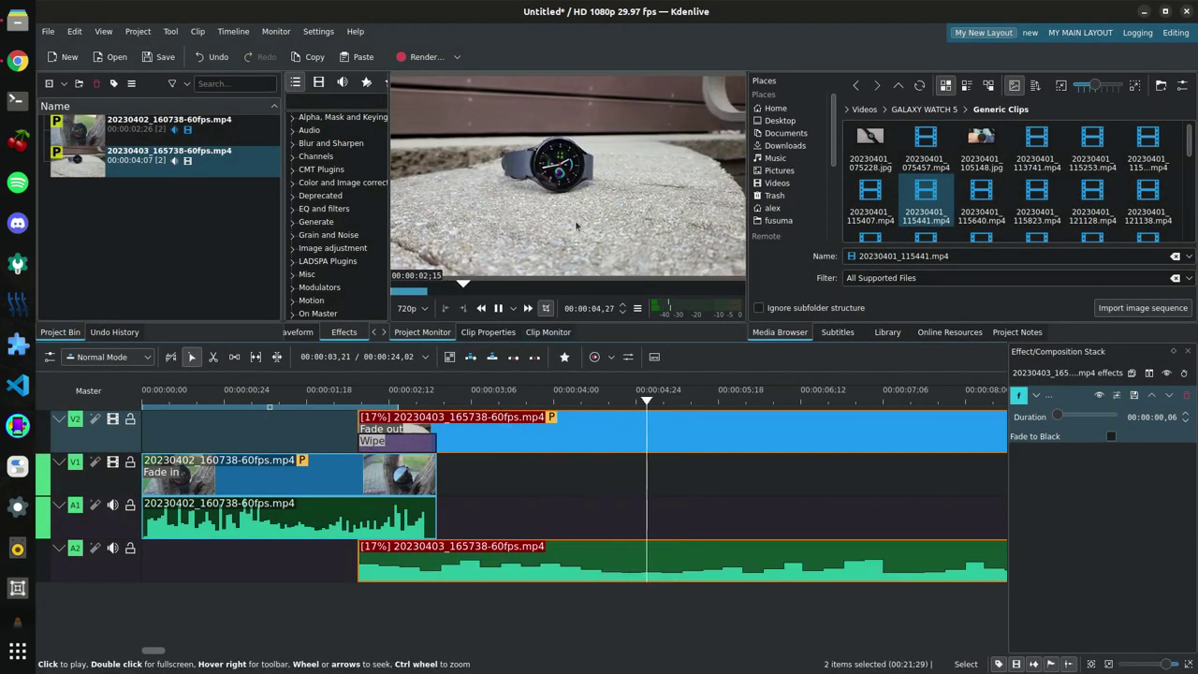
{"action": "key", "text": "space"}
- Set the V2 clip's speed back to 50% and play from around the start of the overlap
{"action": "right_click", "coordinate": [651, 417]}
{"action": "left_click", "coordinate": [727, 354]}
{"action": "type", "text": "50"}
{"action": "left_click", "coordinate": [773, 406]}
{"action": "left_click_drag", "start_coordinate": [348, 400], "coordinate": [431, 424]}
{"action": "key", "text": "space"}
- Enable pitch compensation for the A2 audio clip at 50% speed
{"action": "right_click", "coordinate": [588, 560]}
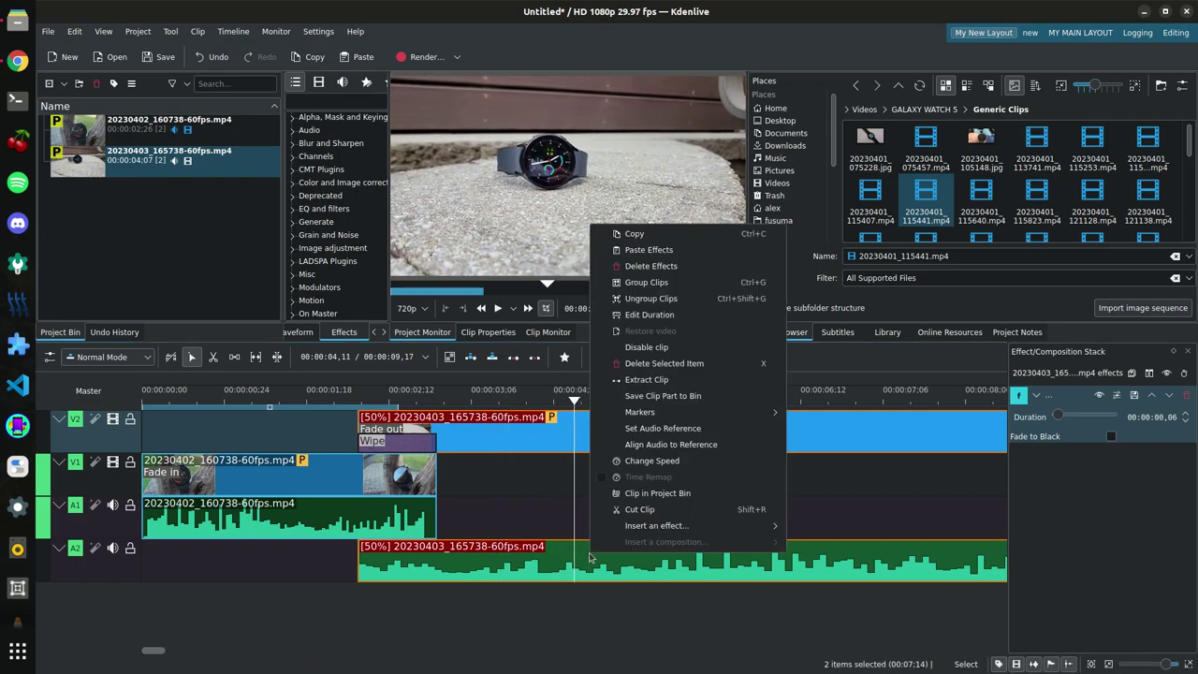
{"action": "left_click", "coordinate": [623, 447]}
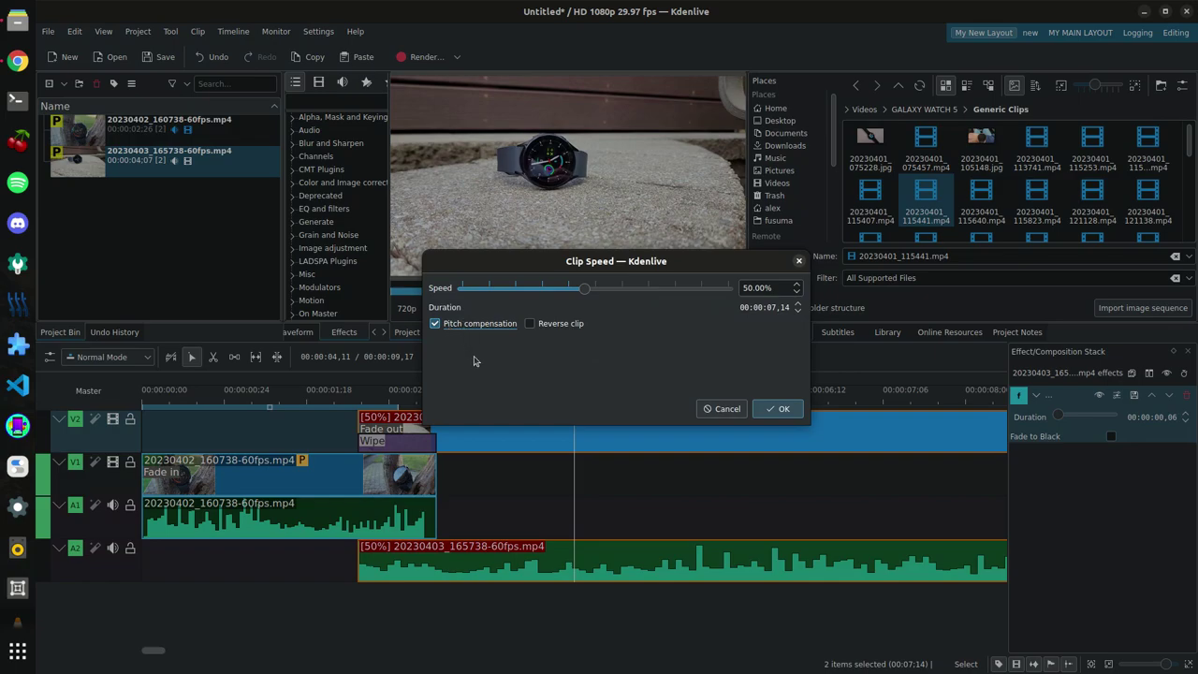
{"action": "left_click", "coordinate": [777, 409]}
{"action": "left_click", "coordinate": [566, 560]}
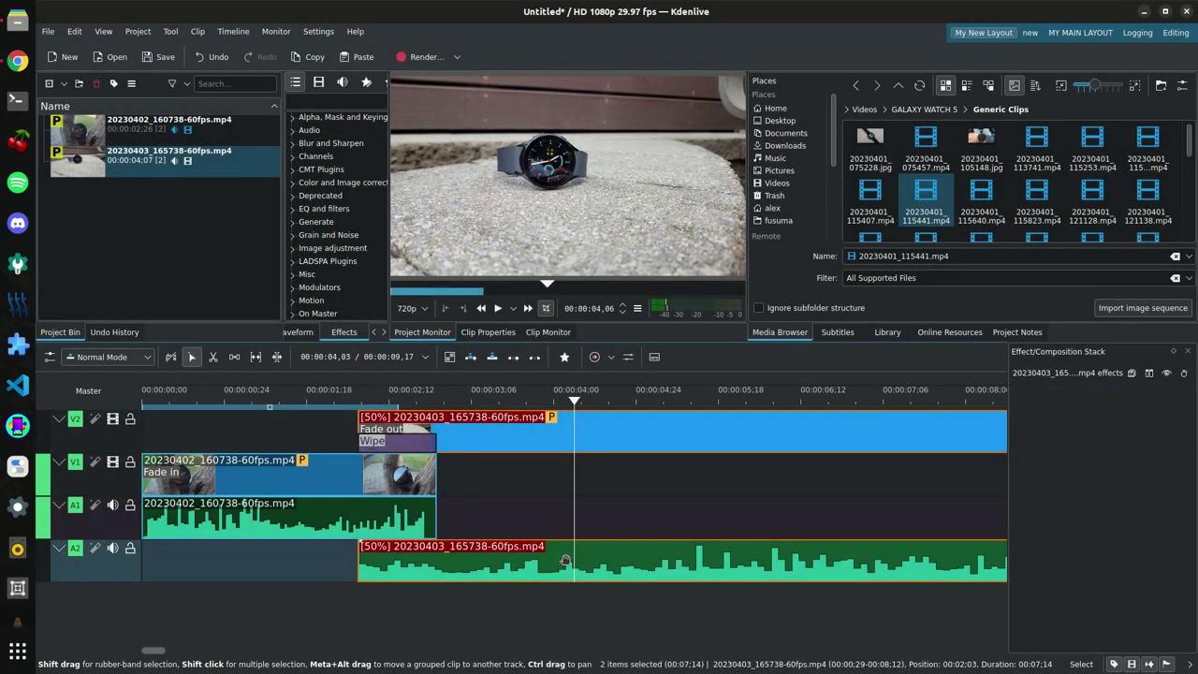
- Delete the slowed audio clip from track A2 and play the timeline from the beginning
{"action": "left_click", "coordinate": [570, 560]}
{"action": "key", "text": "Delete"}
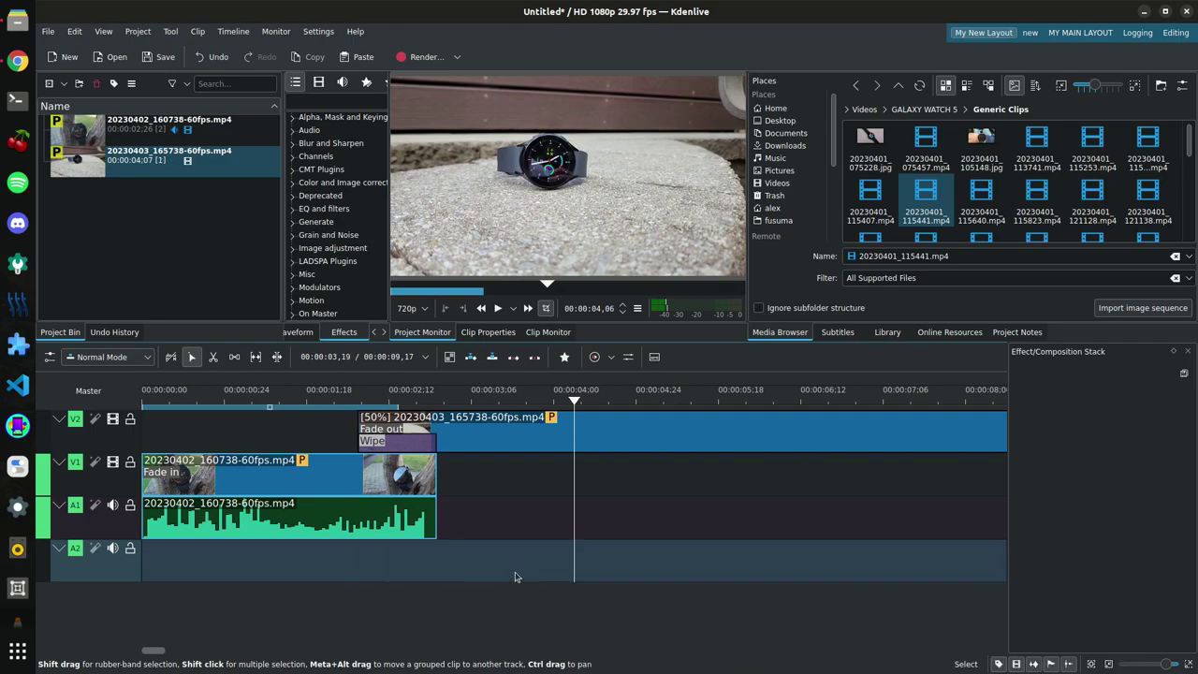
{"action": "left_click_drag", "start_coordinate": [212, 394], "coordinate": [133, 403]}
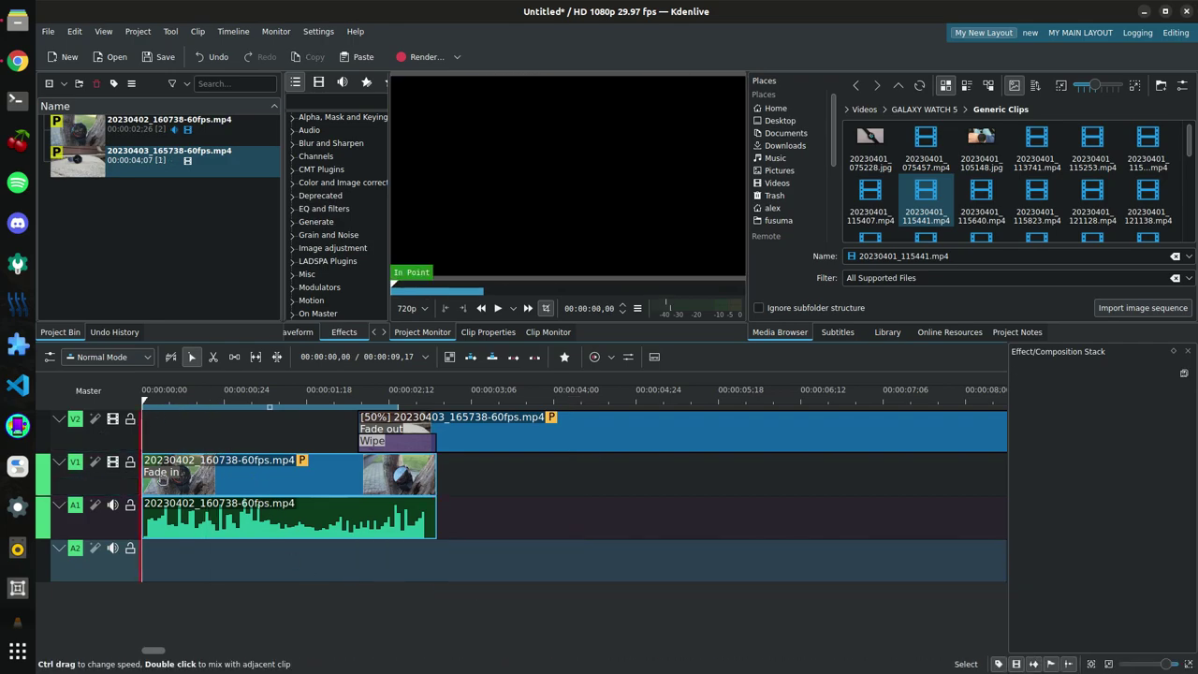
{"action": "key", "text": "space"}
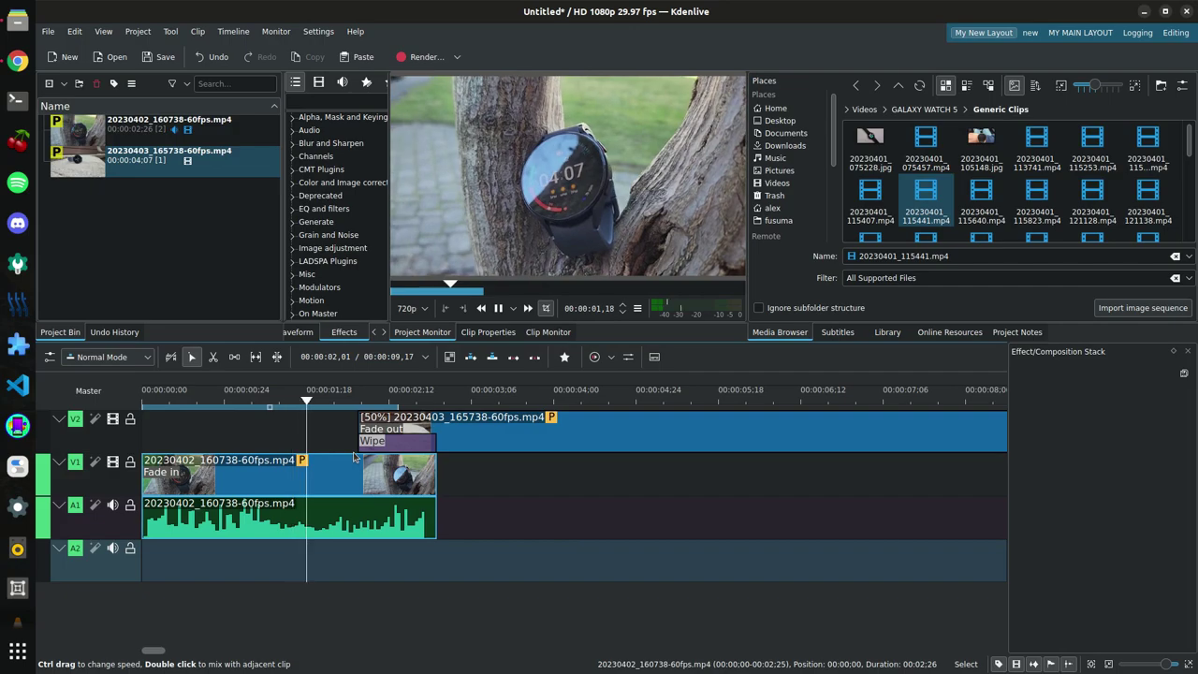
{"action": "scroll", "coordinate": [562, 489], "scroll_direction": "down", "scroll_amount": 6}
{"action": "scroll", "coordinate": [560, 491], "scroll_direction": "up", "scroll_amount": 5}
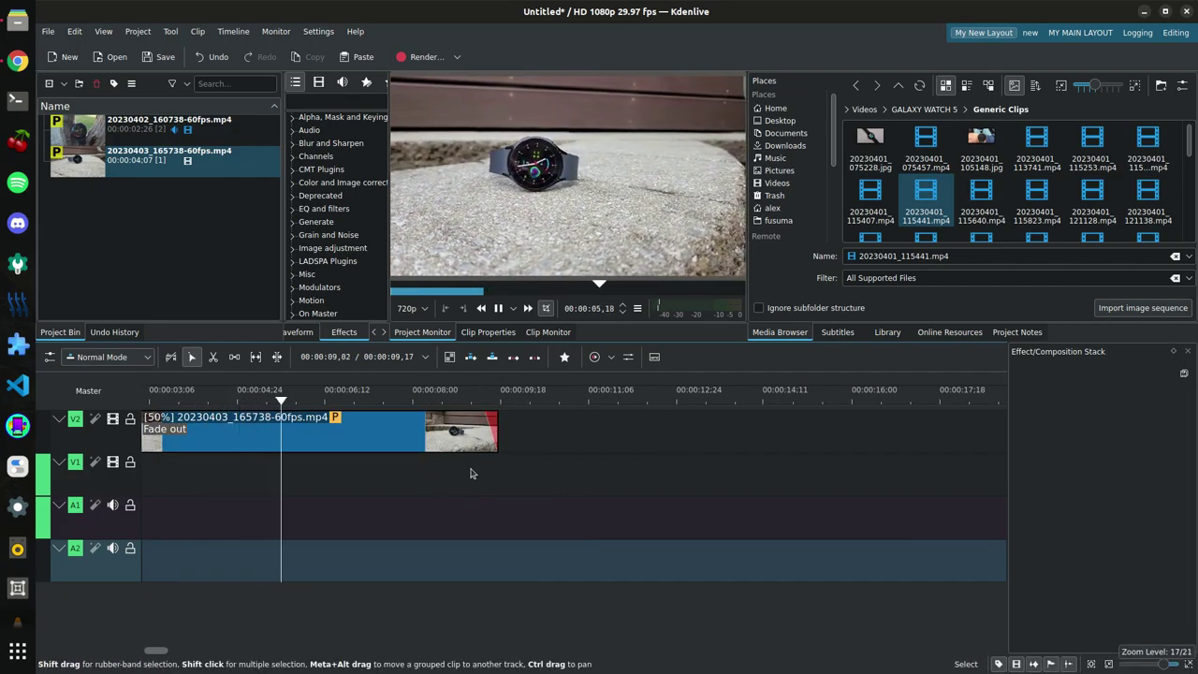
{"action": "key", "text": "space"}
{"action": "scroll", "coordinate": [453, 483], "scroll_direction": "left", "scroll_amount": 2}
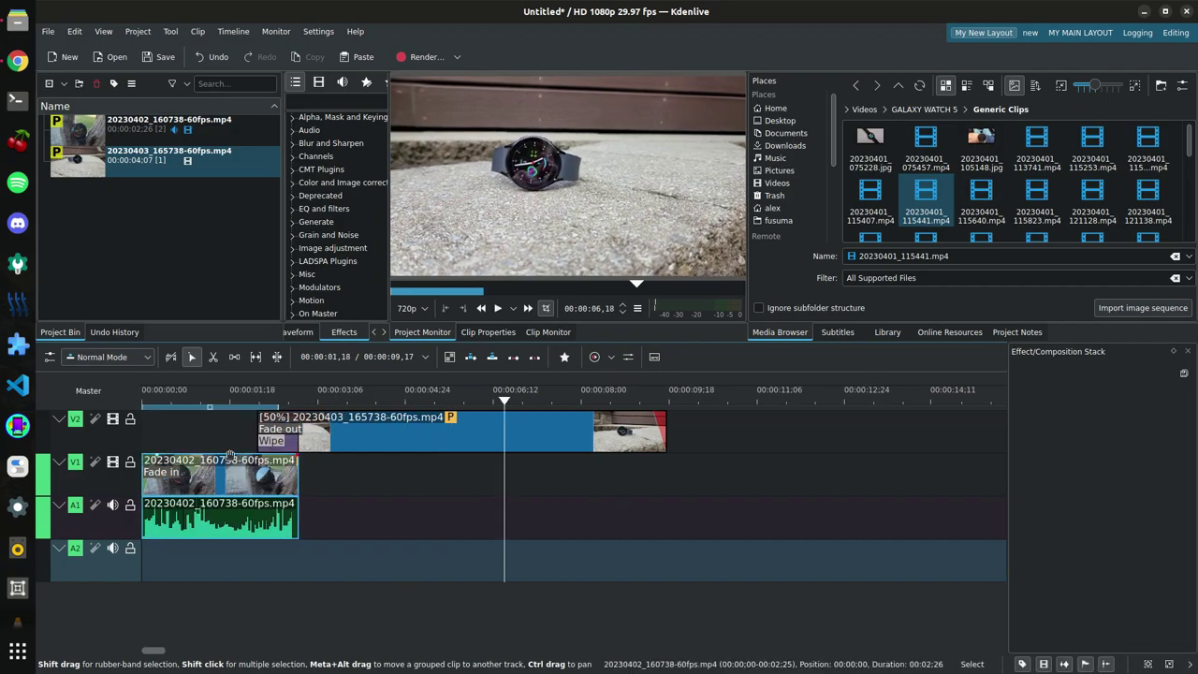
- Start a title clip and add the text "GALAXY WATCH 5" near the top of the frame at X 300, Y 120
{"action": "left_click", "coordinate": [64, 84]}
{"action": "left_click", "coordinate": [89, 150]}
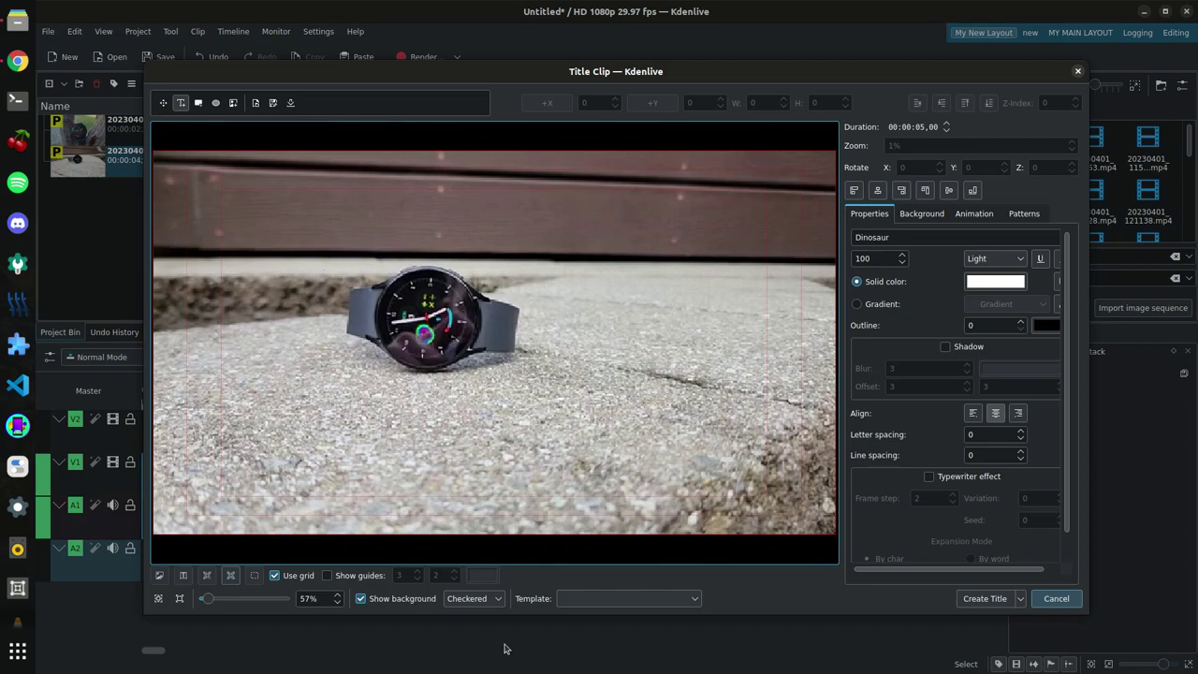
{"action": "left_click", "coordinate": [361, 600]}
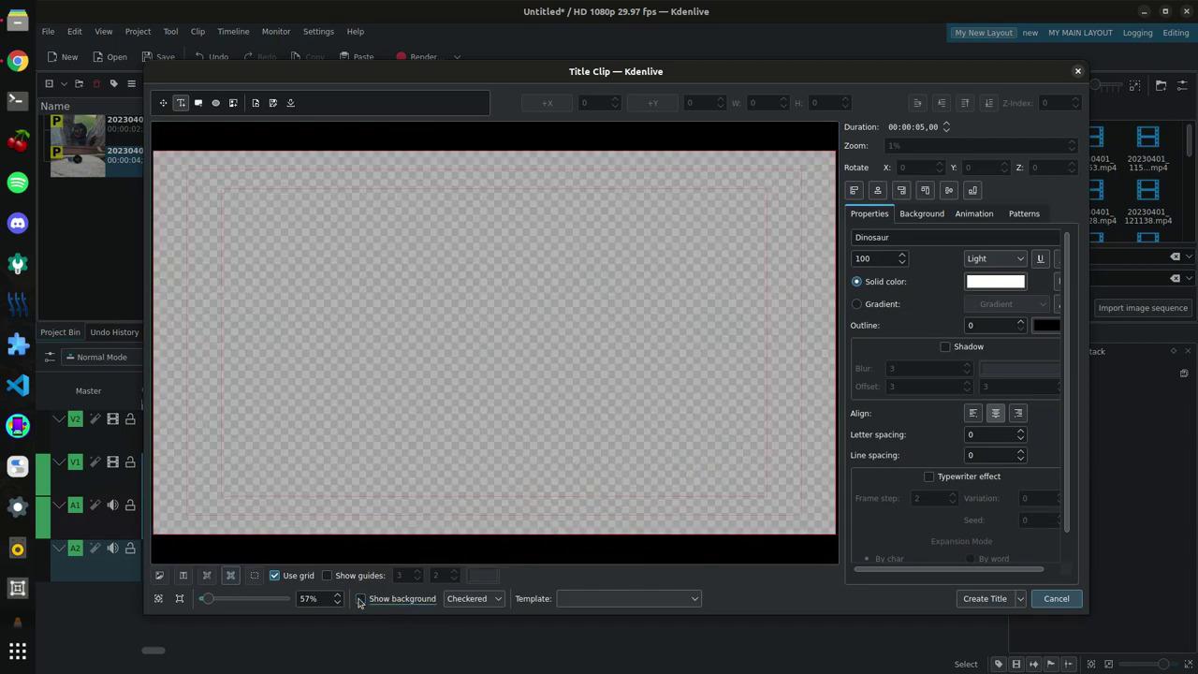
{"action": "left_click", "coordinate": [360, 599]}
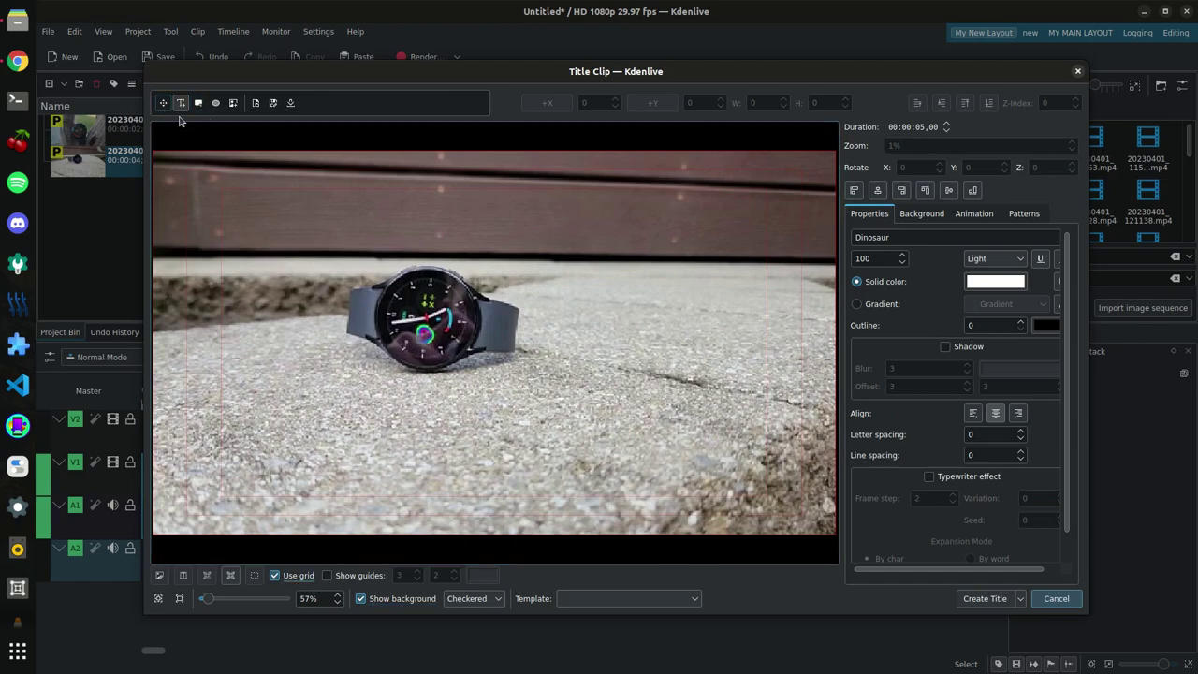
{"action": "left_click", "coordinate": [326, 195]}
{"action": "left_click_drag", "start_coordinate": [364, 214], "coordinate": [314, 213]}
{"action": "left_click", "coordinate": [291, 579]}
{"action": "left_click", "coordinate": [277, 577]}
{"action": "double_click", "coordinate": [313, 213]}
{"action": "type", "text": "GALAXY WATCH 5"}
{"action": "left_click", "coordinate": [594, 309]}
- Center-align the GALAXY WATCH 5 text and center it horizontally in the frame
{"action": "left_click", "coordinate": [468, 227]}
{"action": "left_click_drag", "start_coordinate": [1091, 251], "coordinate": [1126, 253]}
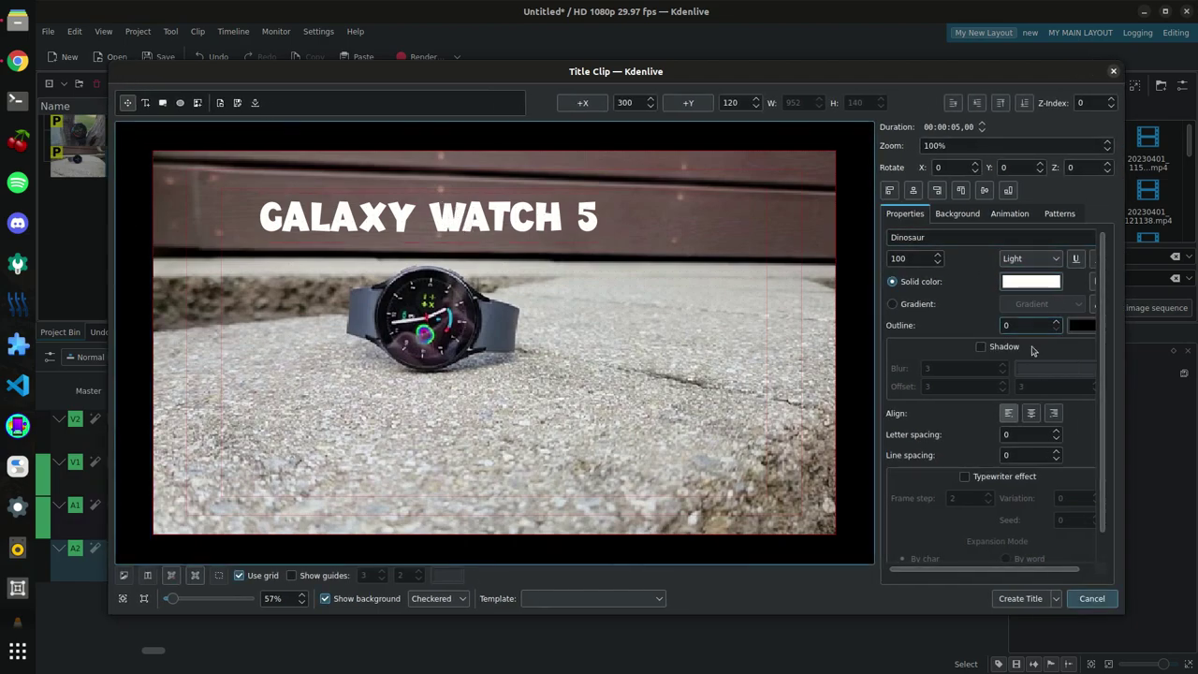
{"action": "left_click_drag", "start_coordinate": [873, 504], "coordinate": [816, 512]}
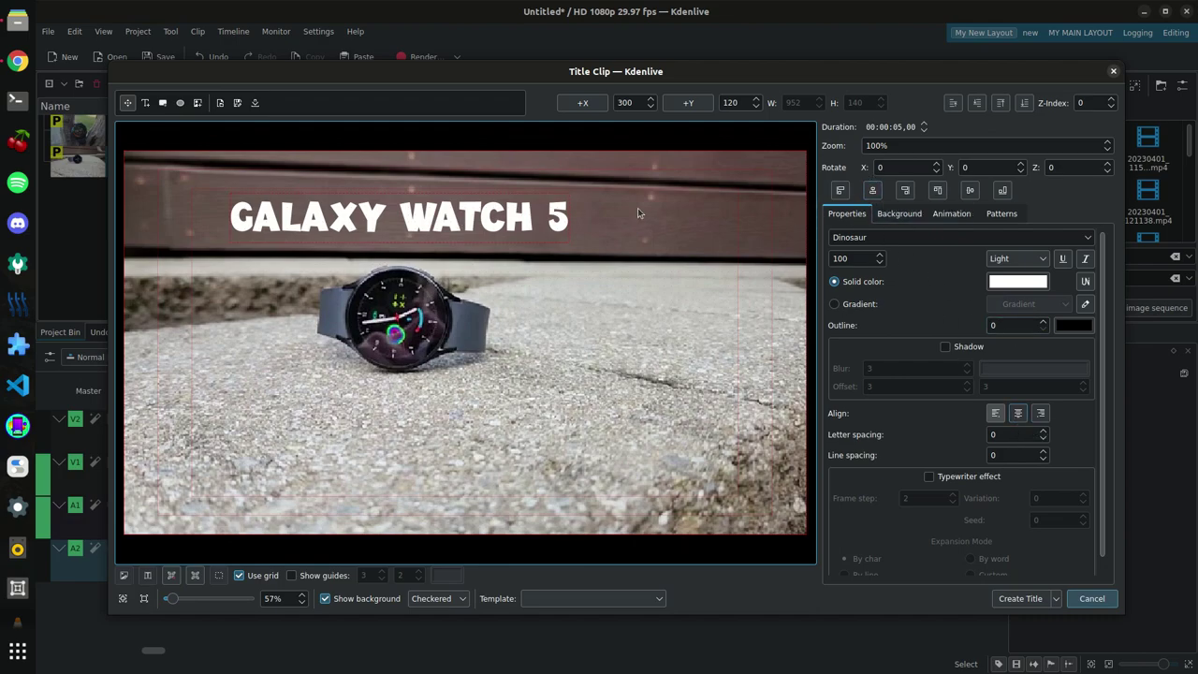
{"action": "left_click", "coordinate": [1018, 414]}
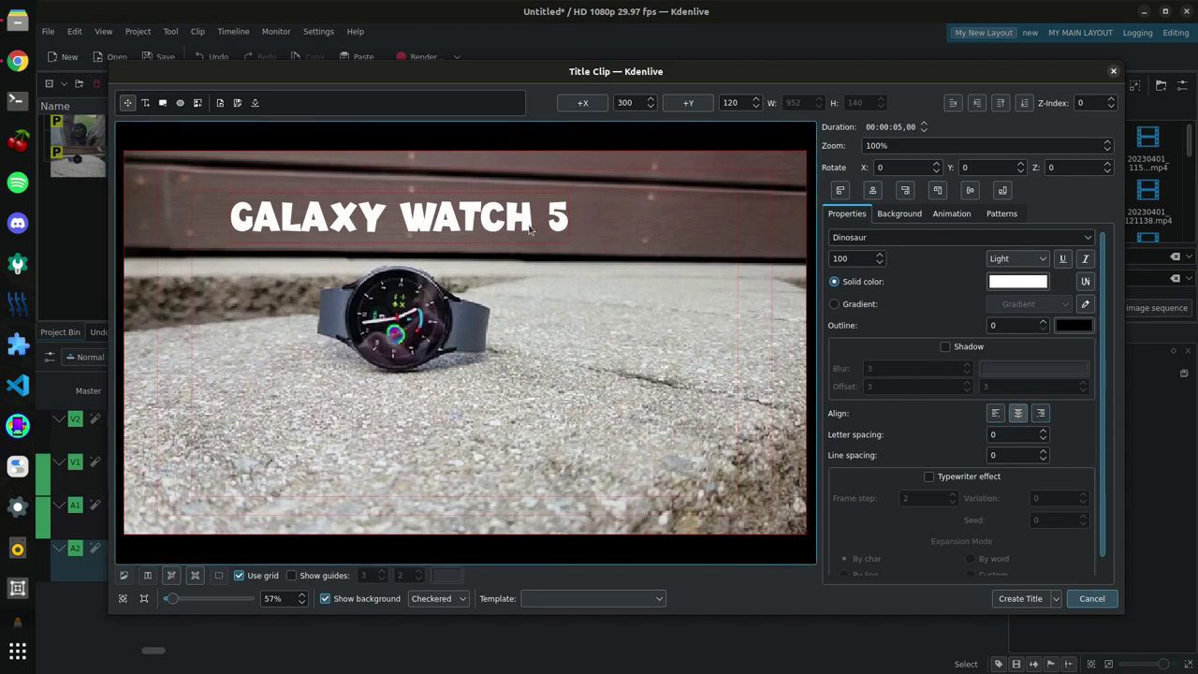
{"action": "left_click", "coordinate": [869, 194]}
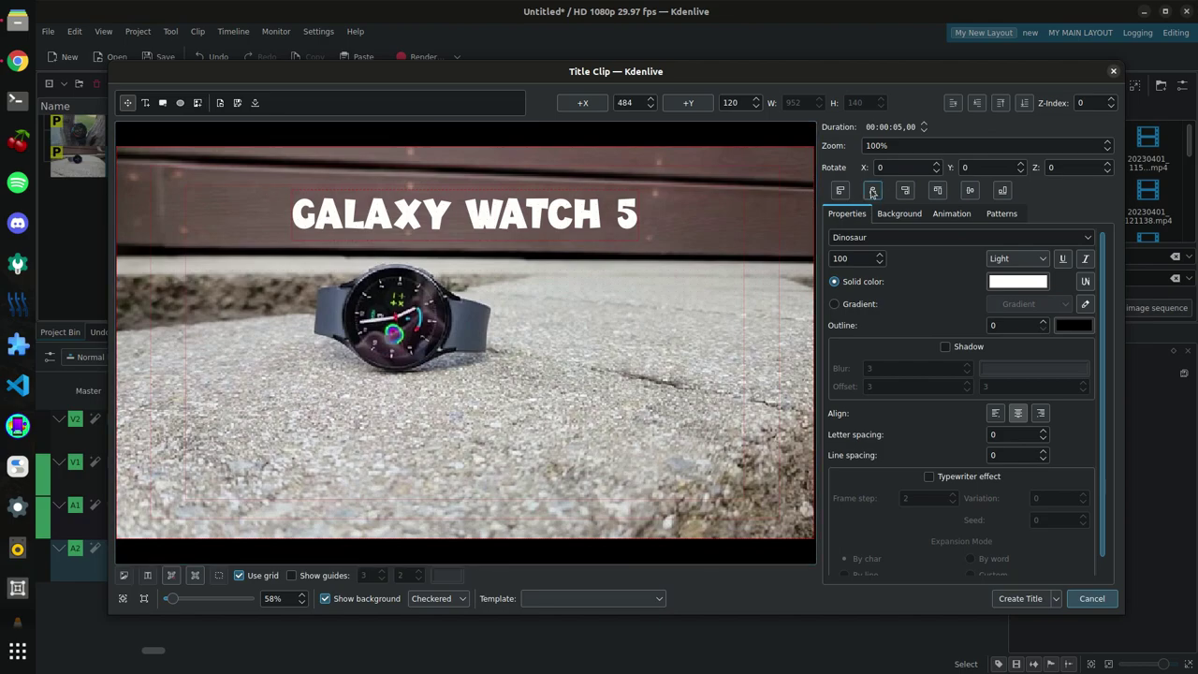
- Try the vertical centering and top alignments of the title, ending flush with the frame's top edge at Y 0
{"action": "left_click", "coordinate": [971, 192]}
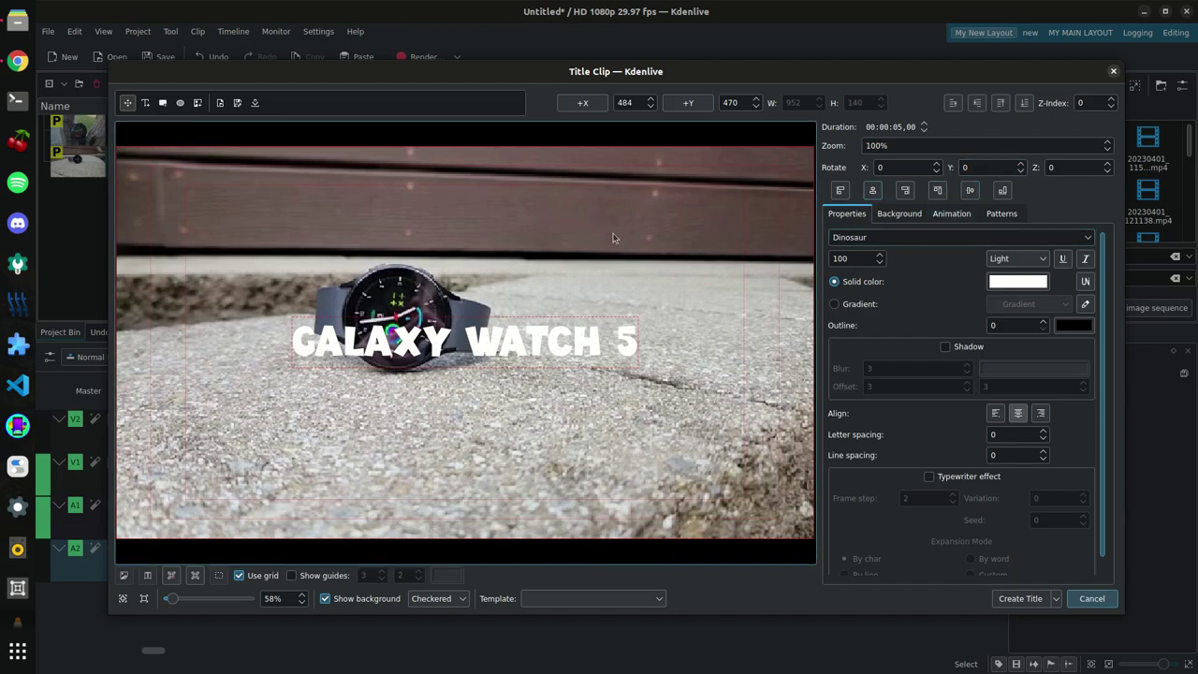
{"action": "left_click", "coordinate": [938, 192]}
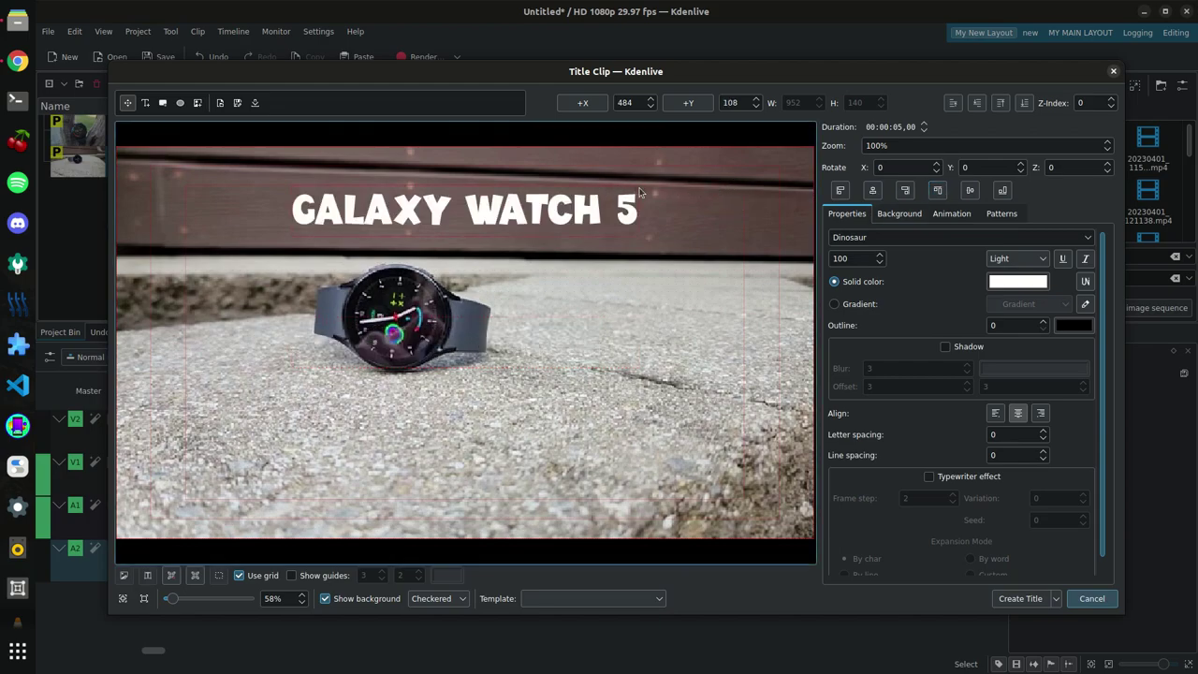
{"action": "left_click", "coordinate": [938, 192]}
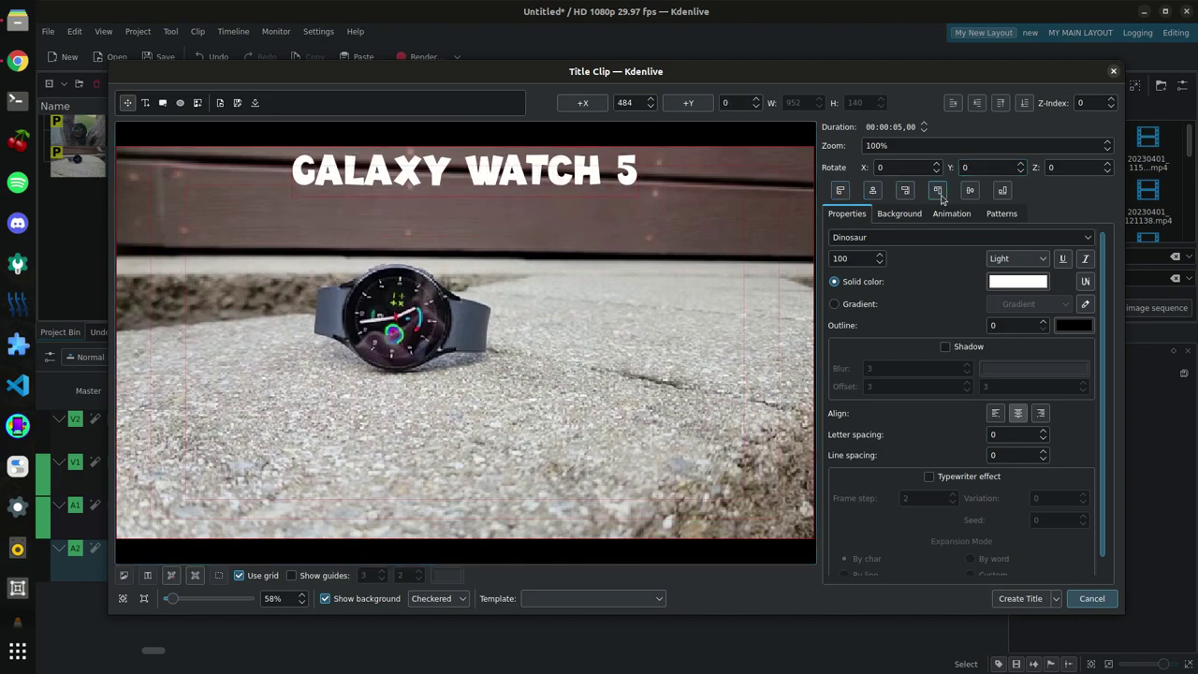
{"action": "left_click", "coordinate": [937, 192]}
{"action": "left_click", "coordinate": [939, 193]}
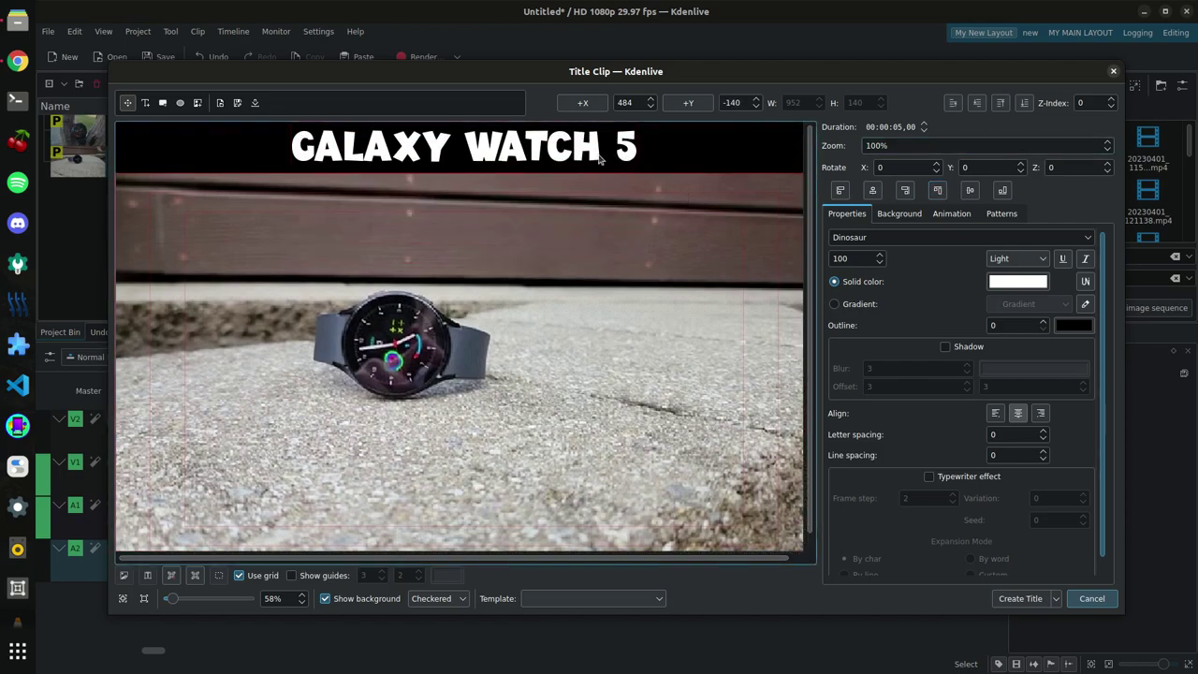
{"action": "left_click", "coordinate": [938, 192]}
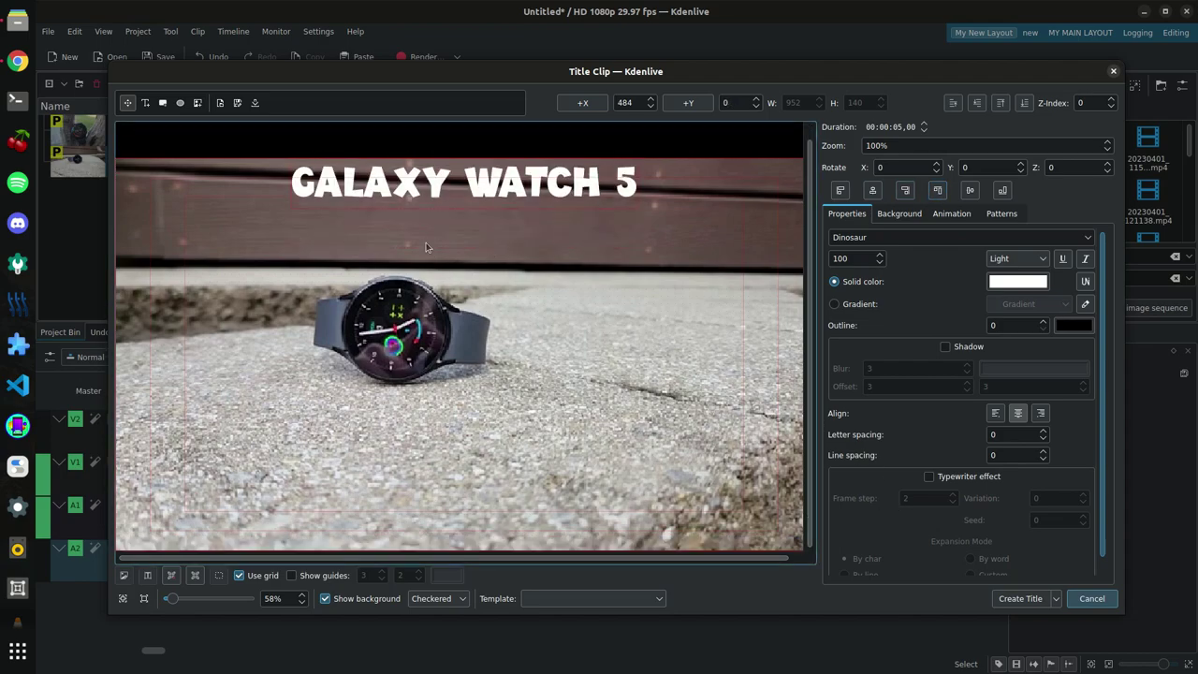
- Create the title clip and add it to track V1 after the first video clip
{"action": "left_click", "coordinate": [1020, 598]}
{"action": "left_click", "coordinate": [146, 191]}
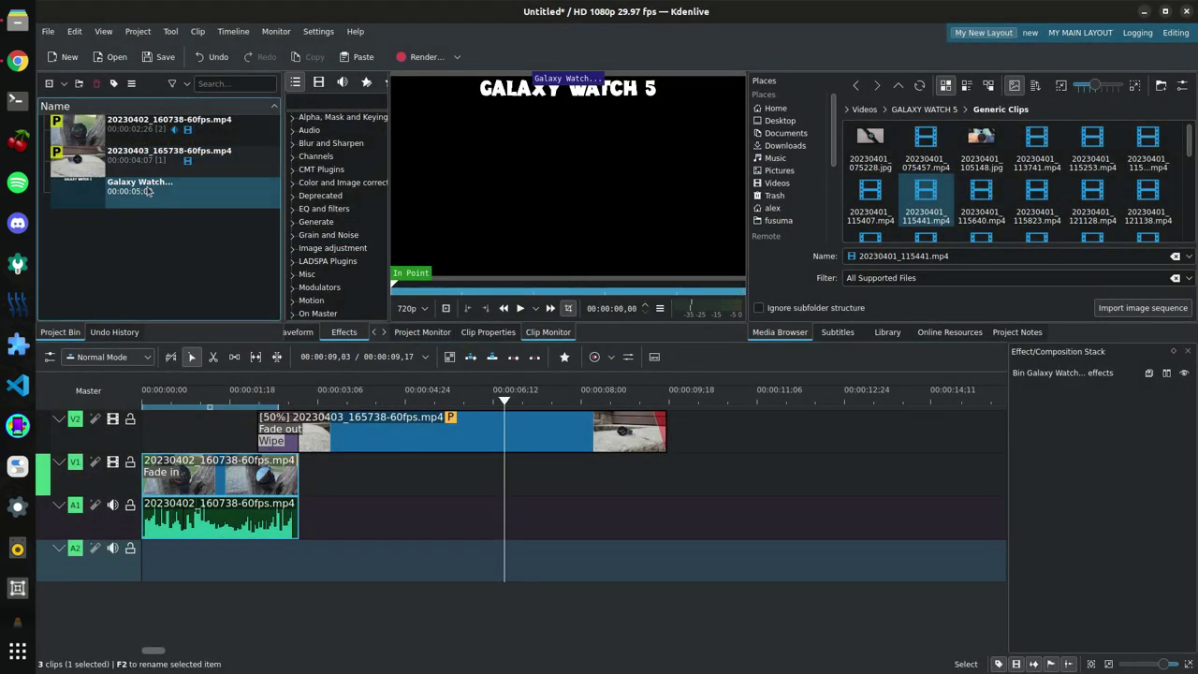
{"action": "left_click_drag", "start_coordinate": [146, 191], "coordinate": [430, 478]}
- Shorten the title clip to 00:00:01,14 and place it on V2 above the first clip, starting at 00:00:00,12
{"action": "left_click", "coordinate": [672, 481]}
{"action": "left_click_drag", "start_coordinate": [665, 480], "coordinate": [567, 470]}
{"action": "left_click_drag", "start_coordinate": [456, 470], "coordinate": [144, 417]}
{"action": "left_click_drag", "start_coordinate": [313, 461], "coordinate": [190, 415]}
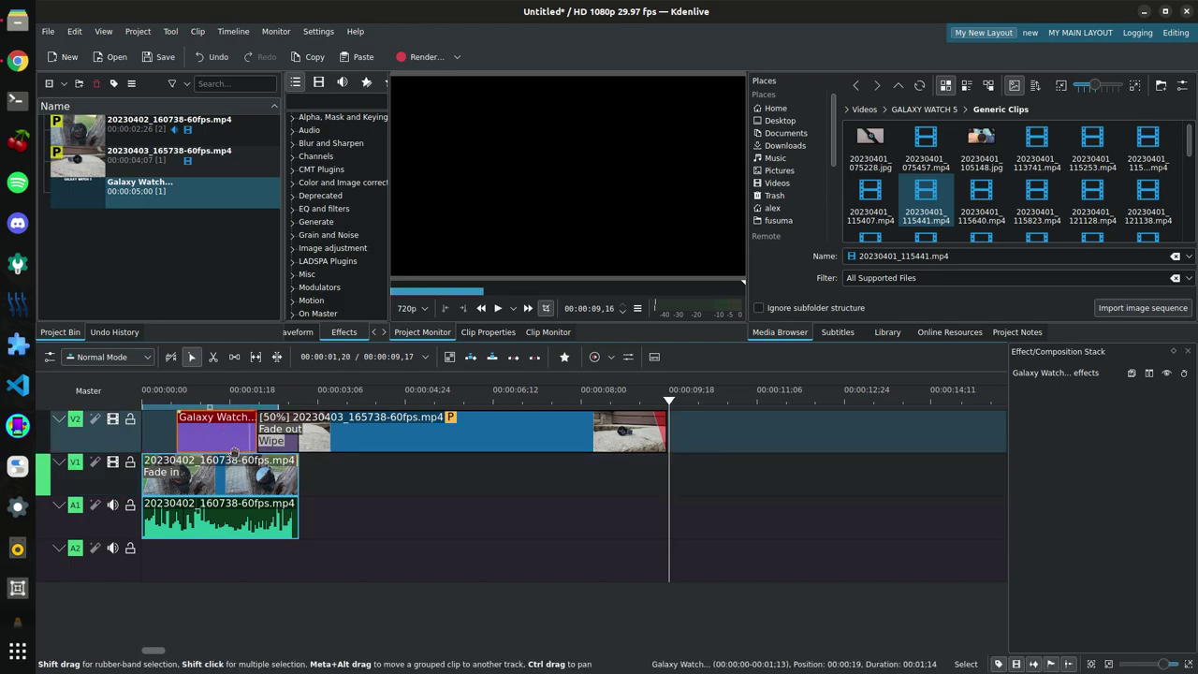
{"action": "scroll", "coordinate": [260, 452], "scroll_direction": "up", "scroll_amount": 2}
{"action": "scroll", "coordinate": [272, 449], "scroll_direction": "up", "scroll_amount": 3}
{"action": "left_click_drag", "start_coordinate": [363, 442], "coordinate": [315, 442]}
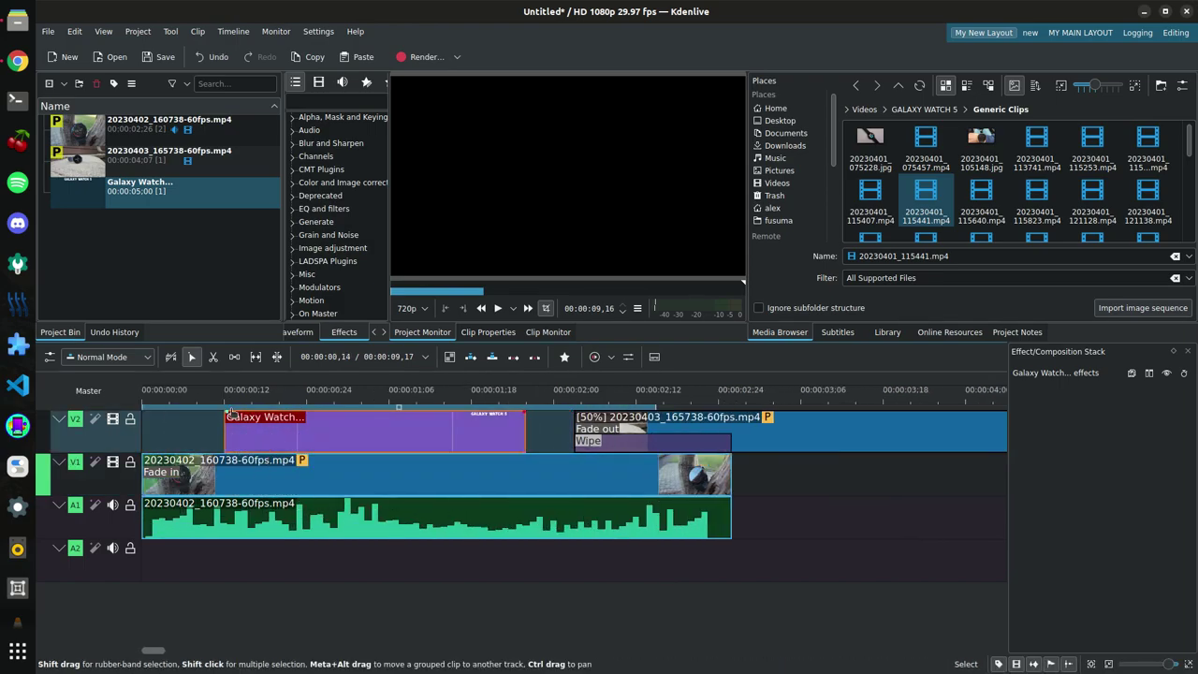
- Play the start of the timeline to preview how the title appears over the first clip
{"action": "key", "text": "space"}
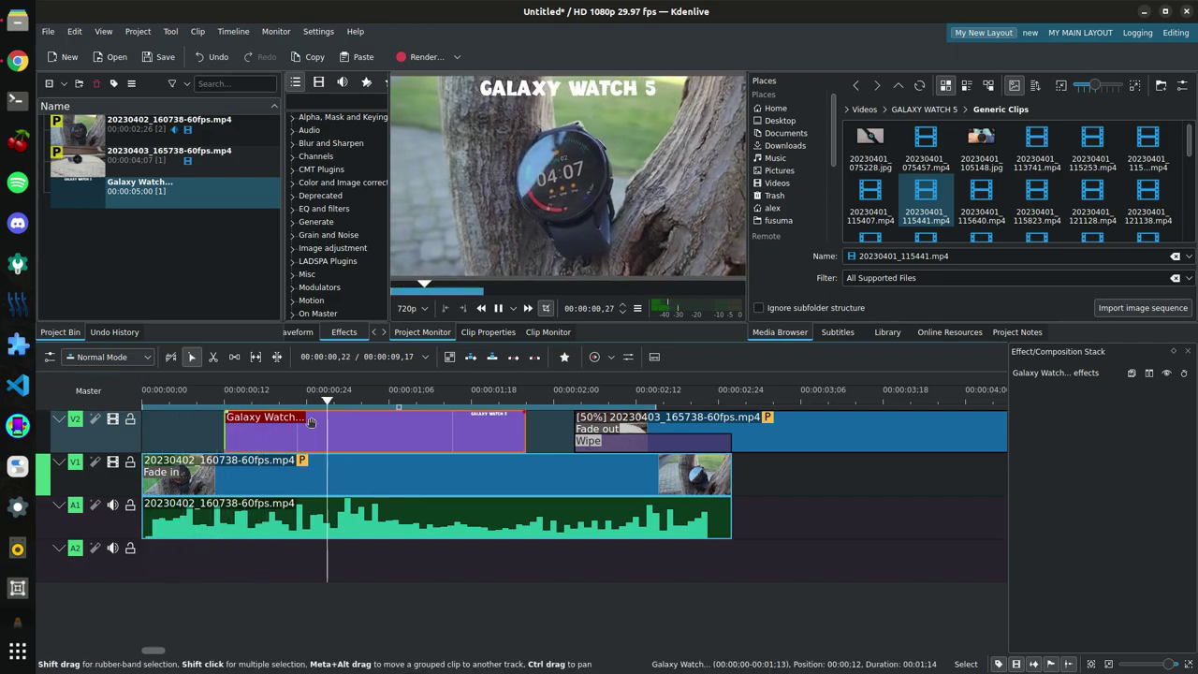
{"action": "key", "text": "space"}
{"action": "left_click", "coordinate": [206, 418]}
{"action": "key", "text": "space"}
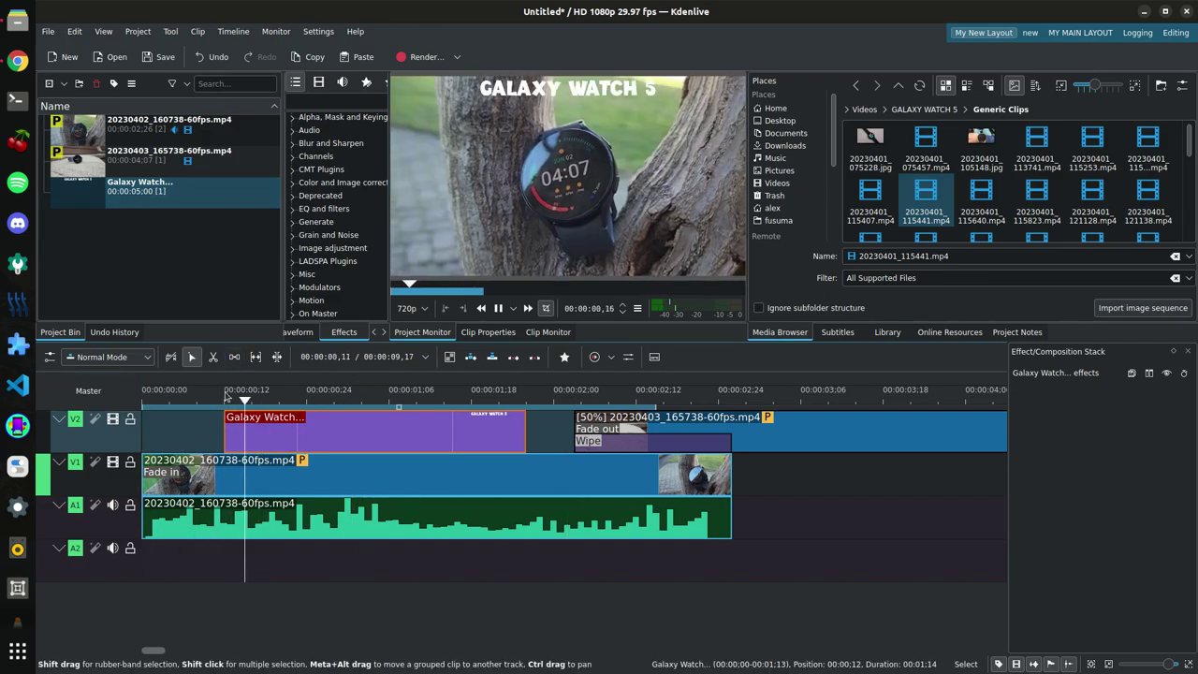
{"action": "key", "text": "space"}
- Add an 8-frame fade in and a 7-frame fade out to the title clip on V2
{"action": "left_click_drag", "start_coordinate": [227, 414], "coordinate": [279, 415]}
{"action": "left_click", "coordinate": [200, 404]}
{"action": "key", "text": "space"}
{"action": "left_click_drag", "start_coordinate": [523, 413], "coordinate": [474, 414]}
- Play from just before the title into the second clip to preview the title fades and the wipe
{"action": "left_click", "coordinate": [208, 402]}
{"action": "key", "text": "space"}
{"action": "scroll", "coordinate": [499, 509], "scroll_direction": "down", "scroll_amount": 6}
{"action": "scroll", "coordinate": [497, 510], "scroll_direction": "down", "scroll_amount": 3}
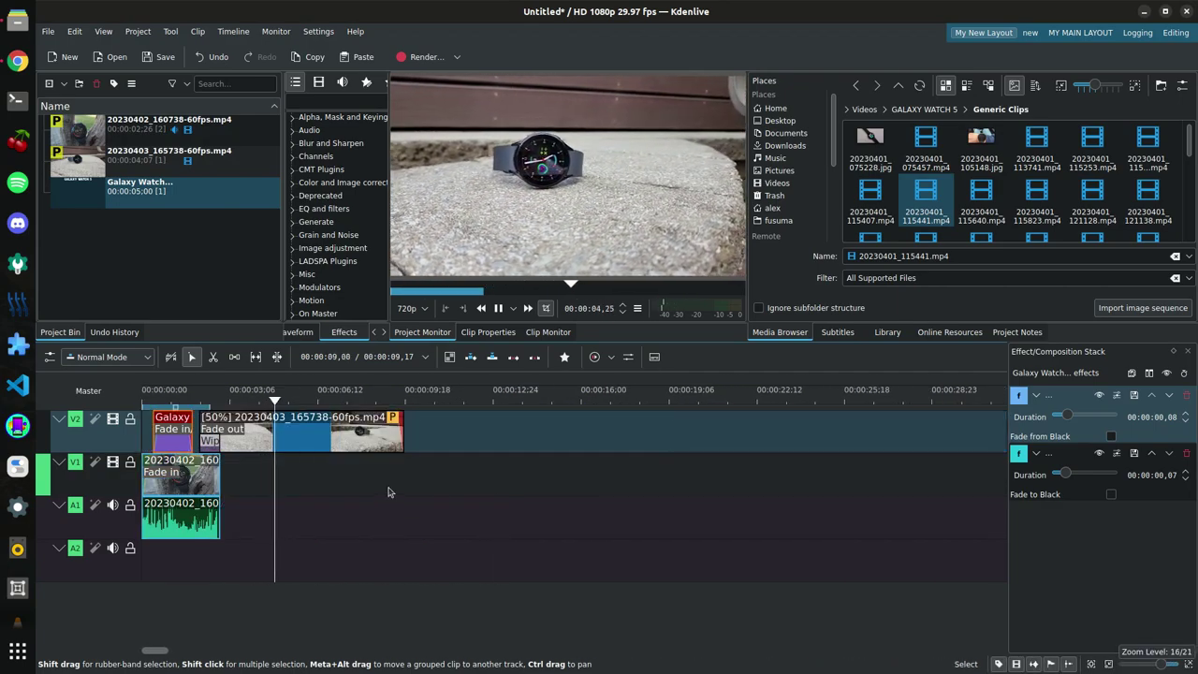
{"action": "scroll", "coordinate": [389, 492], "scroll_direction": "up", "scroll_amount": 2}
{"action": "key", "text": "space"}
{"action": "scroll", "coordinate": [390, 492], "scroll_direction": "left", "scroll_amount": 5}
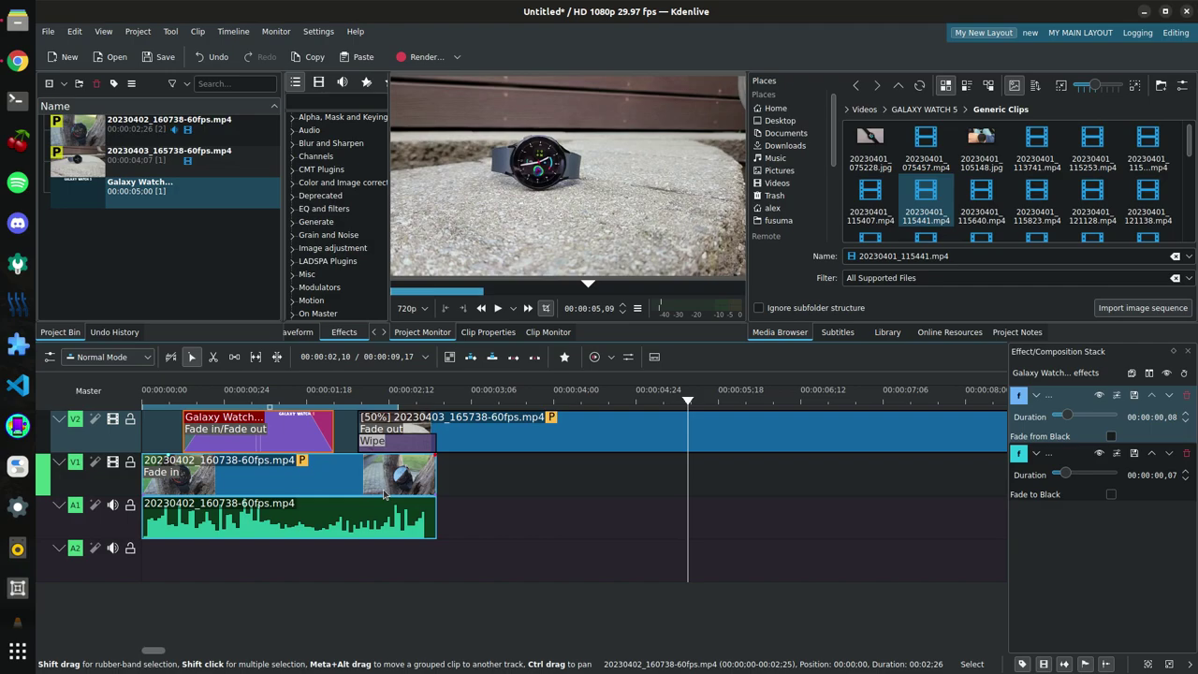
- Save the project as test.kdenlive in the Videos folder and accept moving its temporary files there
{"action": "left_click", "coordinate": [167, 58]}
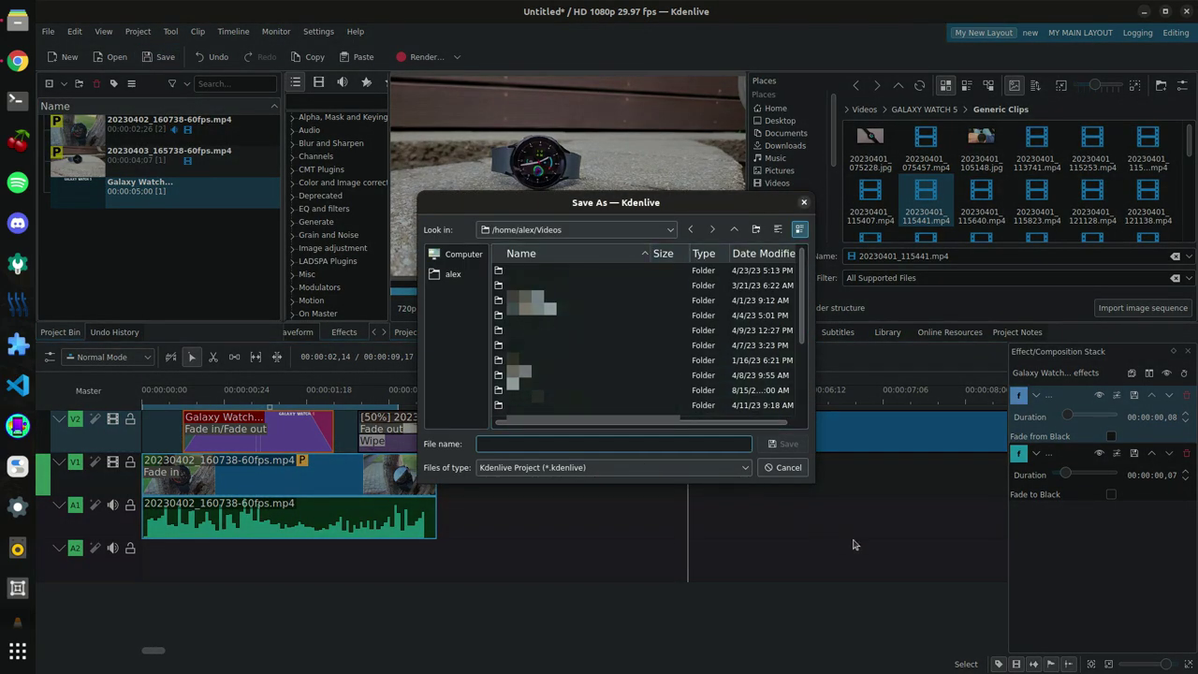
{"action": "type", "text": "test.kdenlive"}
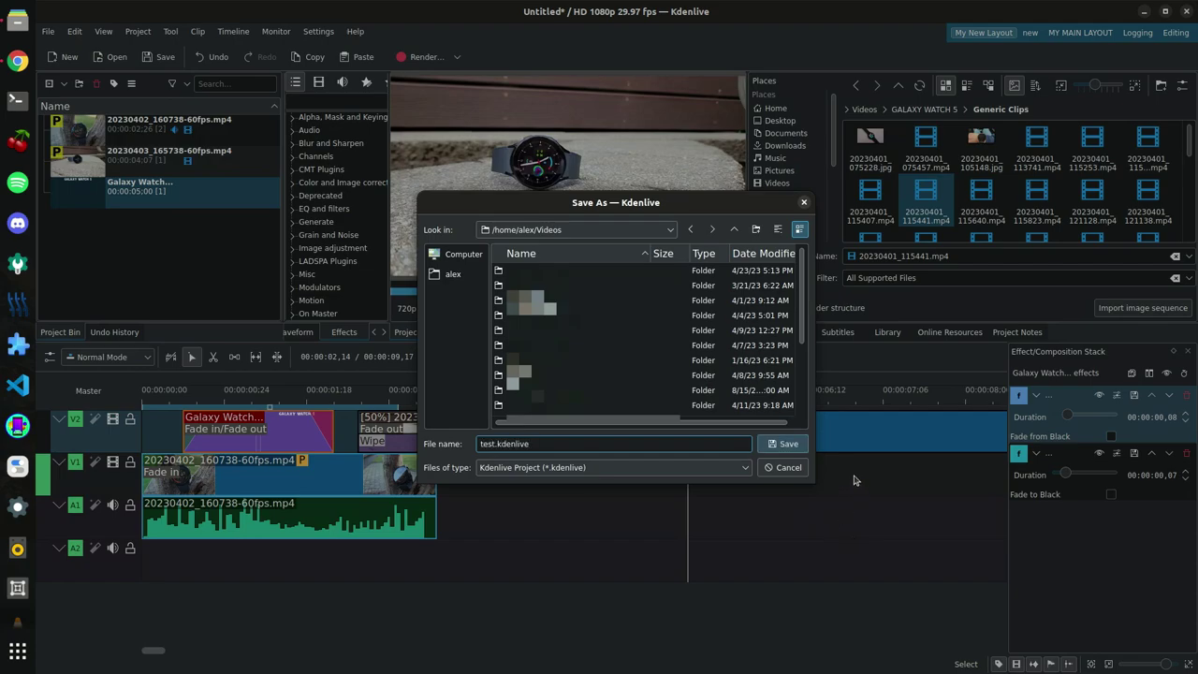
{"action": "left_click", "coordinate": [784, 443]}
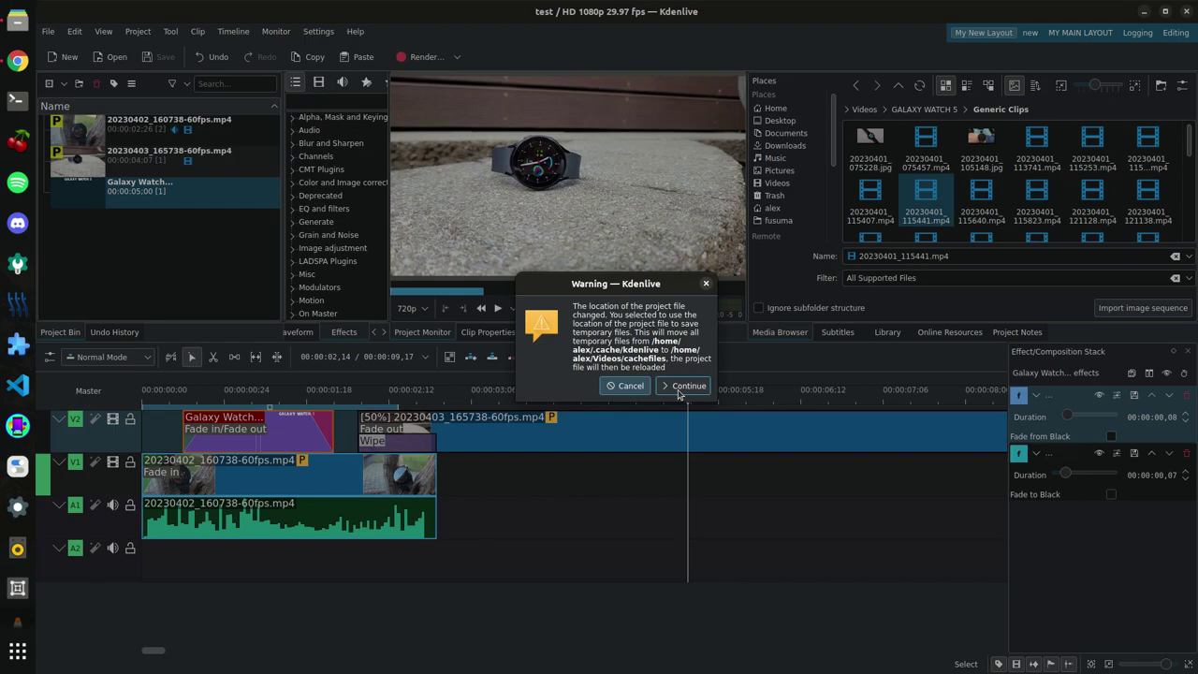
{"action": "left_click", "coordinate": [679, 391]}
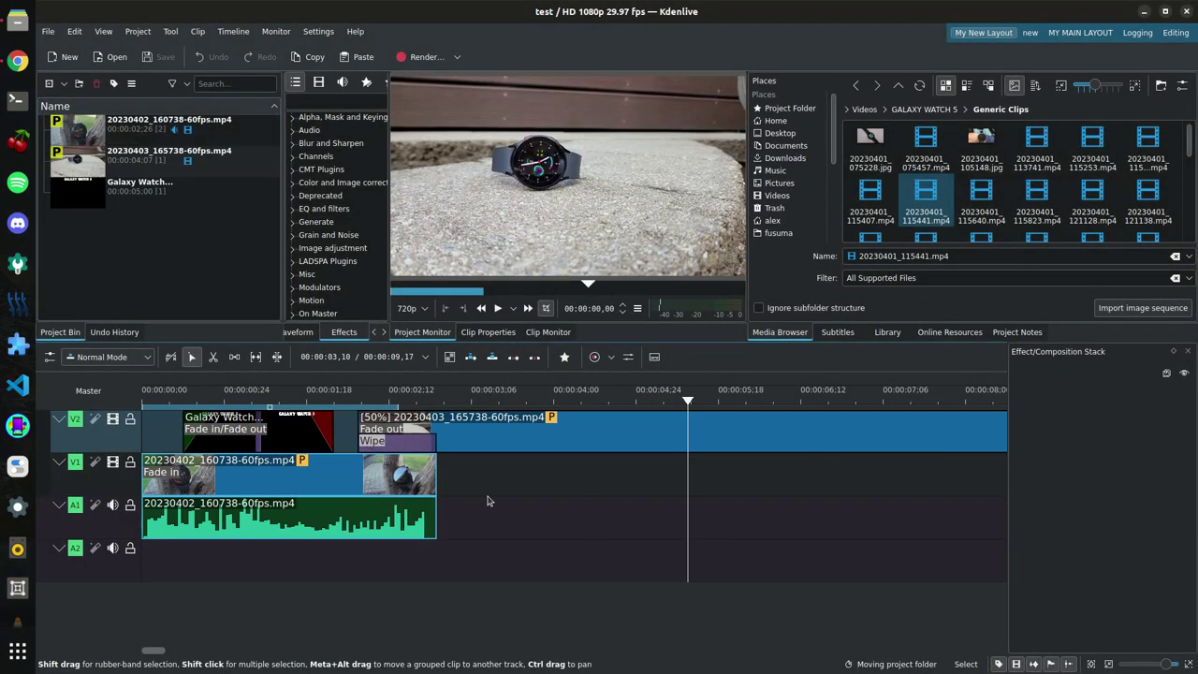
- Scrub the playhead to 00:00:03,21 and inspect the options for which toolbars are shown
{"action": "left_click_drag", "start_coordinate": [149, 419], "coordinate": [525, 442]}
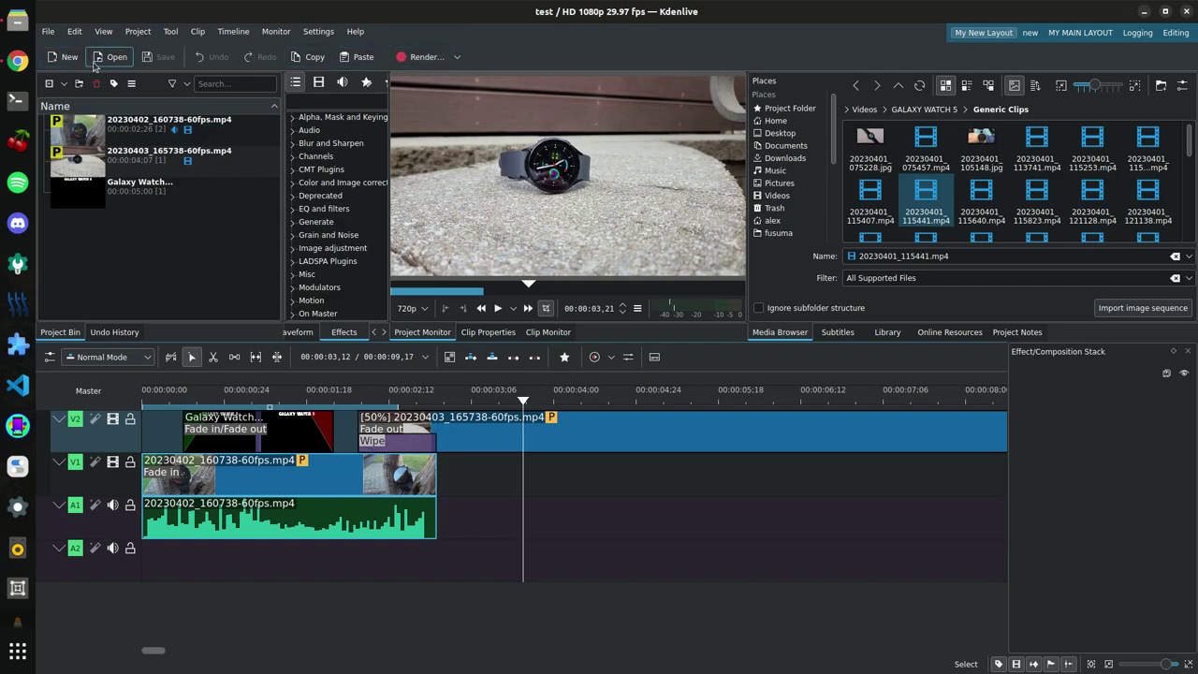
{"action": "left_click", "coordinate": [323, 36]}
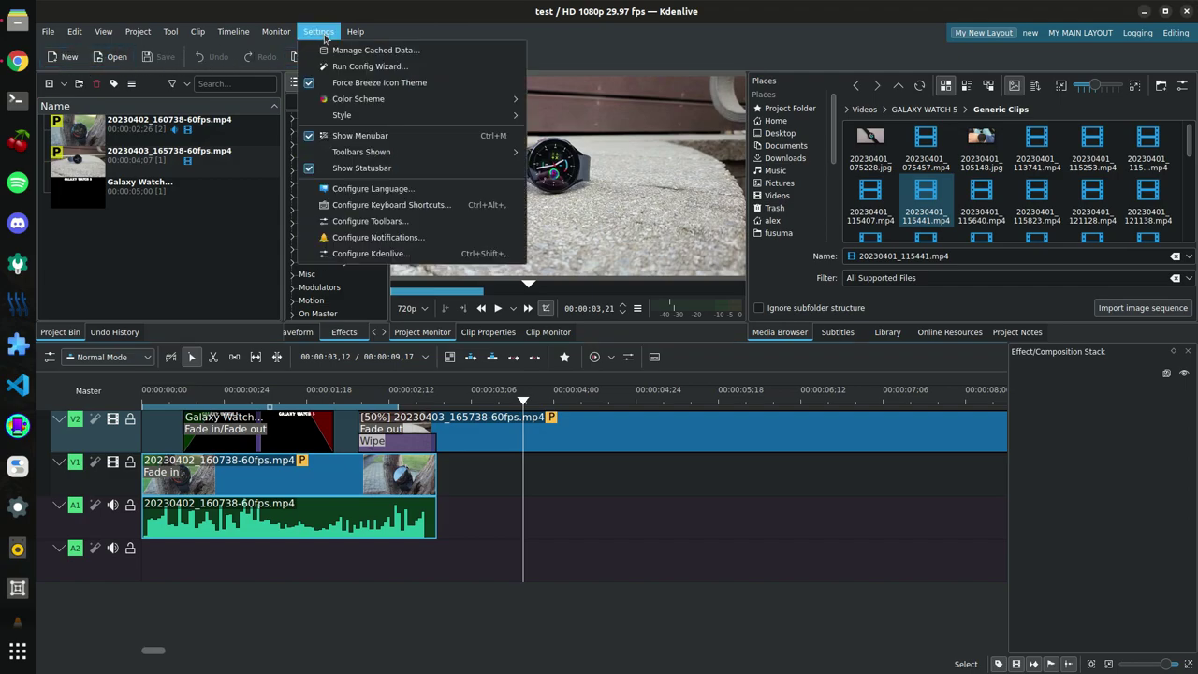
{"action": "mouse_move", "coordinate": [430, 148]}
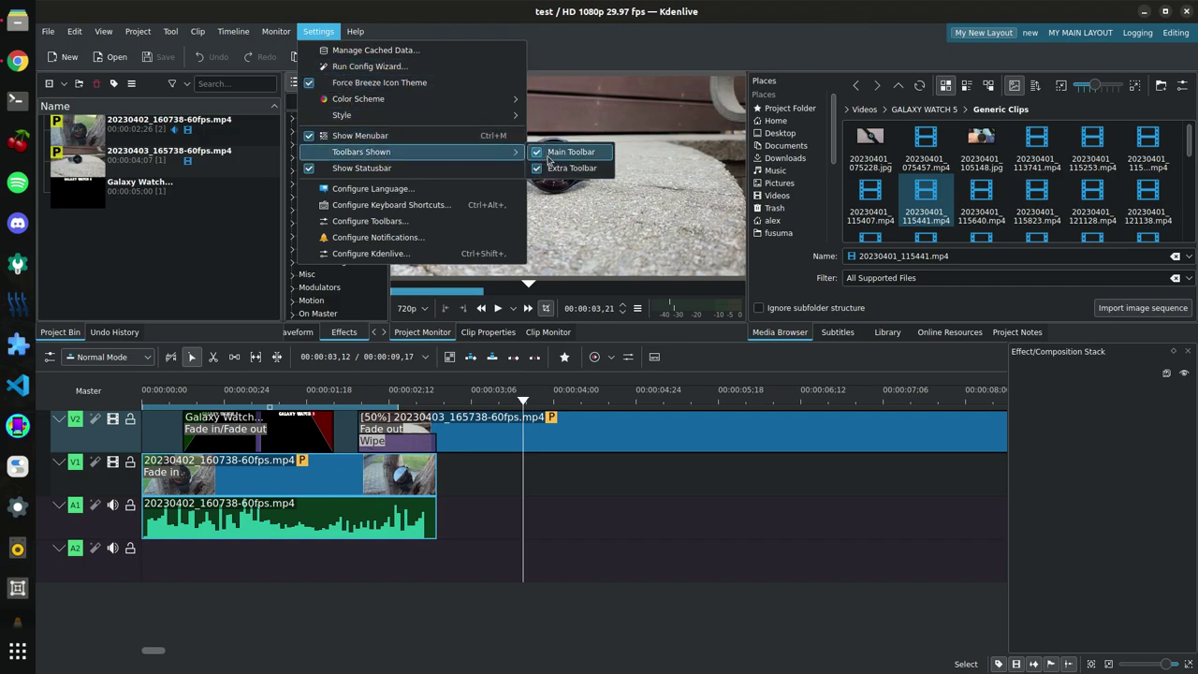
{"action": "left_click", "coordinate": [551, 50]}
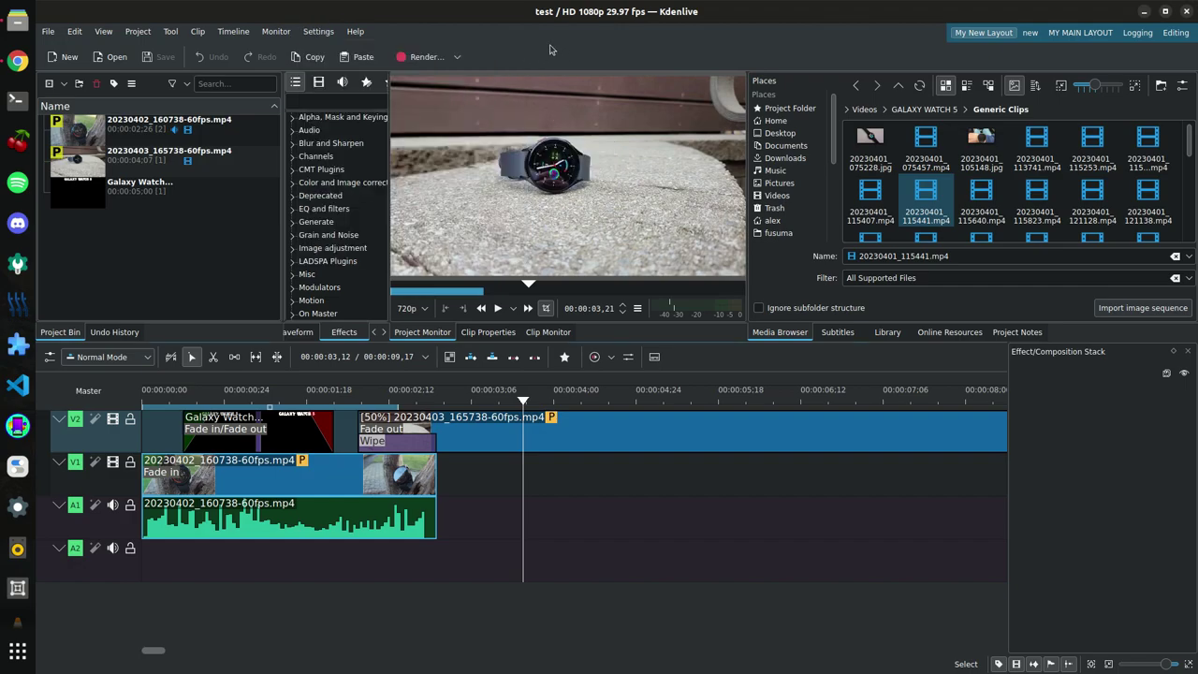
- Open the render settings and review the Ultra-High Definition presets, the MP4-H264/AAC preset and the additional options
{"action": "left_click", "coordinate": [420, 58]}
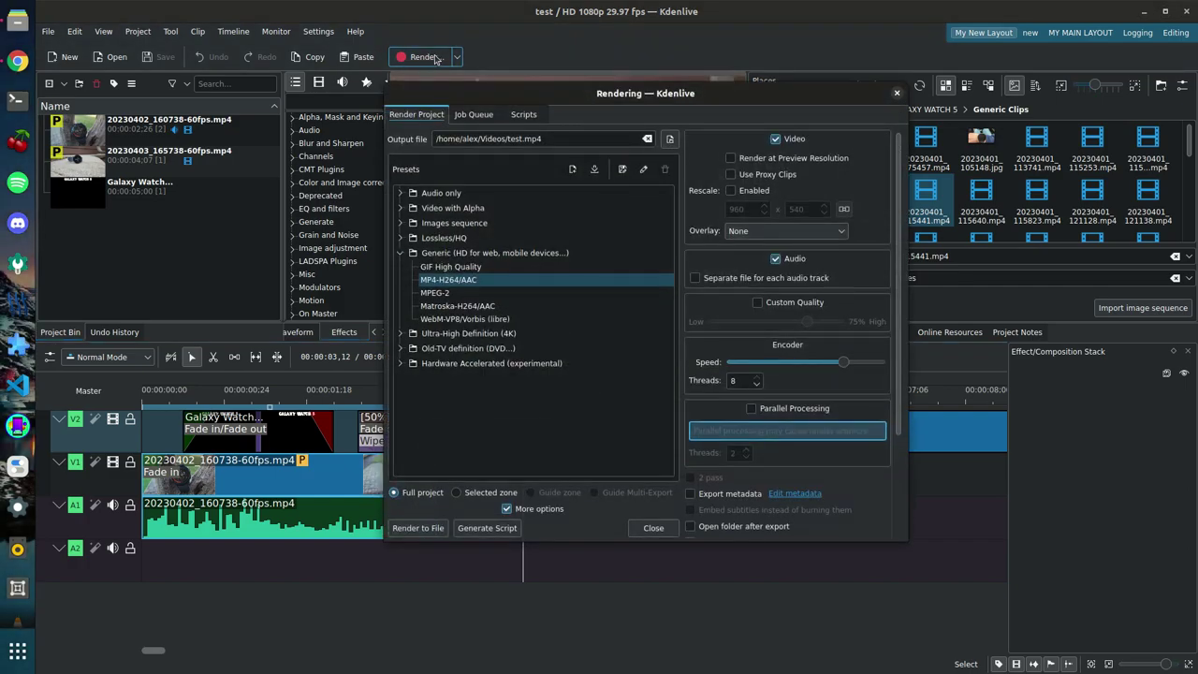
{"action": "left_click", "coordinate": [403, 337]}
{"action": "left_click", "coordinate": [401, 336]}
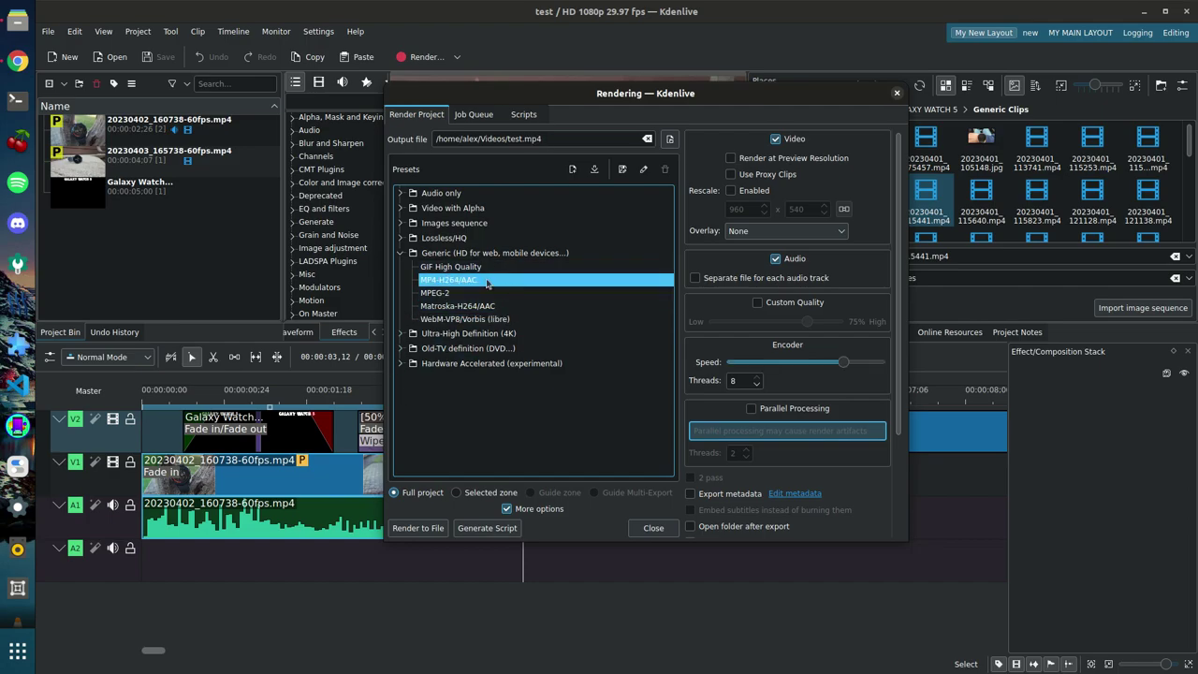
{"action": "left_click", "coordinate": [513, 509]}
{"action": "left_click", "coordinate": [622, 508]}
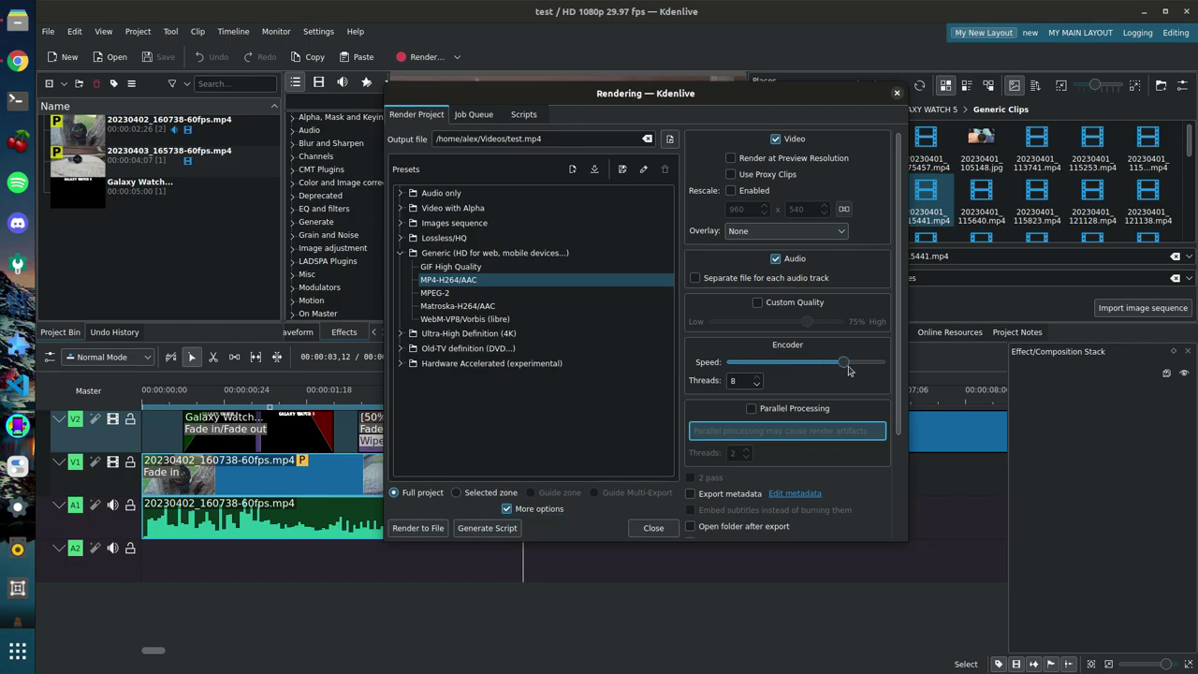
- Raise the render's encoder speed to its fastest setting, keeping 8 encoder threads
{"action": "left_click_drag", "start_coordinate": [849, 371], "coordinate": [894, 363]}
{"action": "mouse_move", "coordinate": [881, 363]}
{"action": "left_mouse_down"}
{"action": "mouse_move", "coordinate": [731, 363]}
{"action": "mouse_move", "coordinate": [882, 364]}
{"action": "left_mouse_up"}
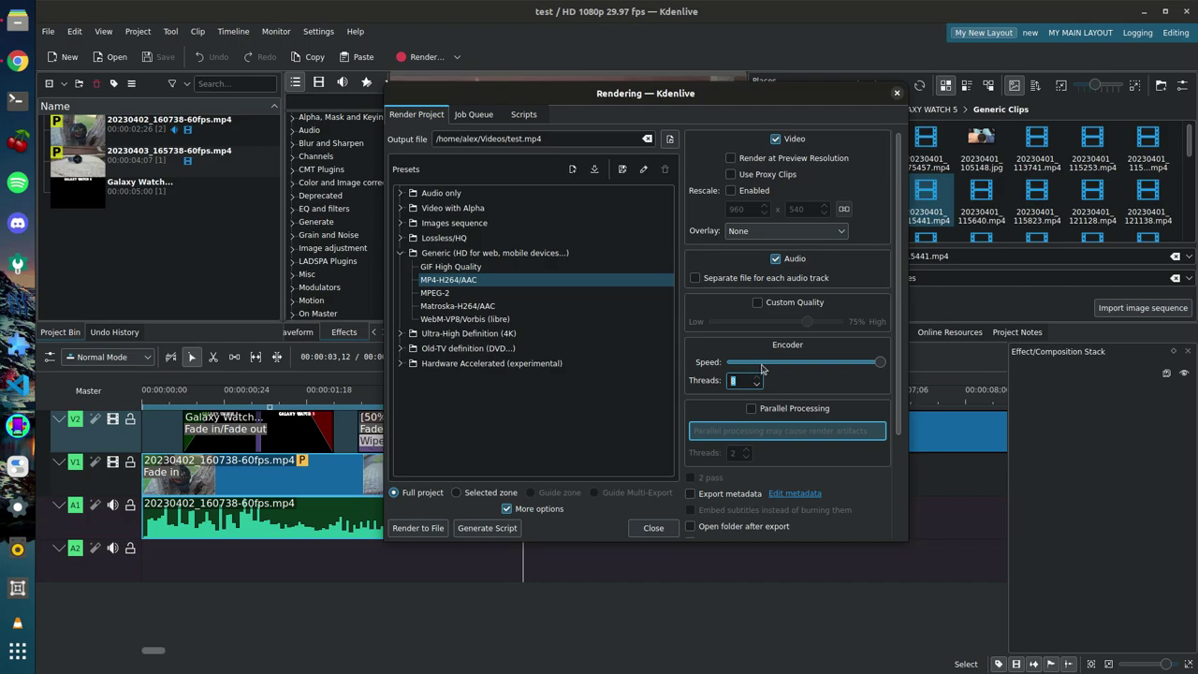
{"action": "left_click", "coordinate": [824, 379]}
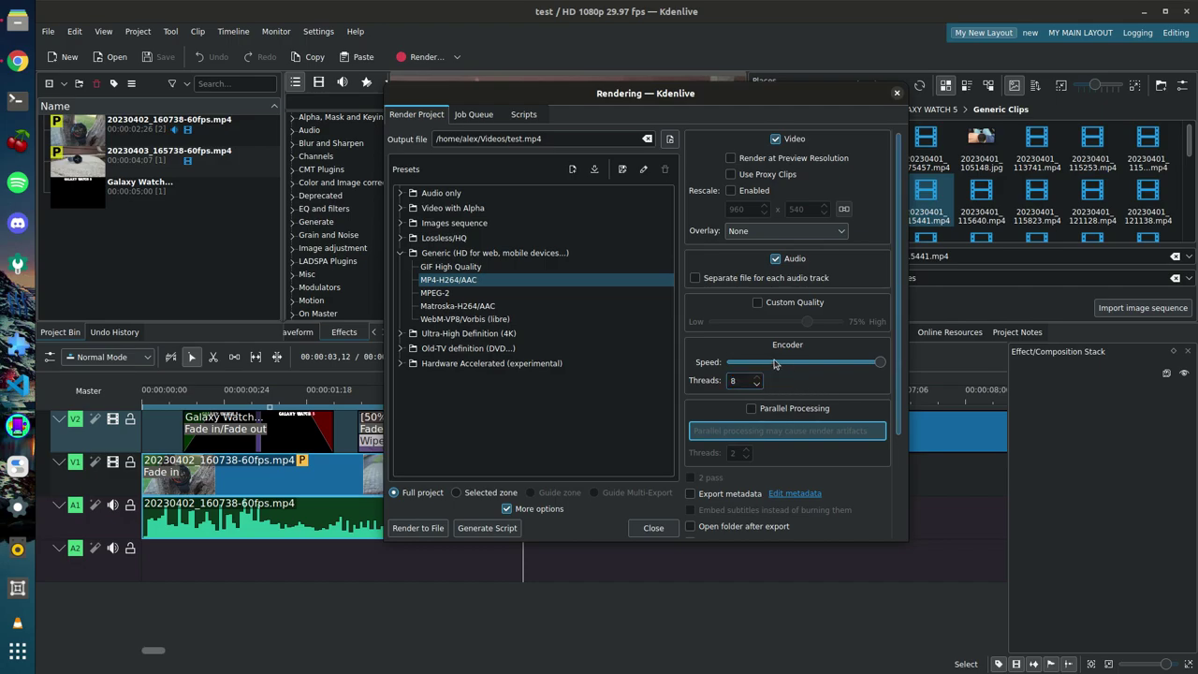
- Try parallel processing for the render and turn it back off
{"action": "mouse_move", "coordinate": [775, 363]}
{"action": "scroll", "coordinate": [731, 424], "scroll_direction": "down", "scroll_amount": 3}
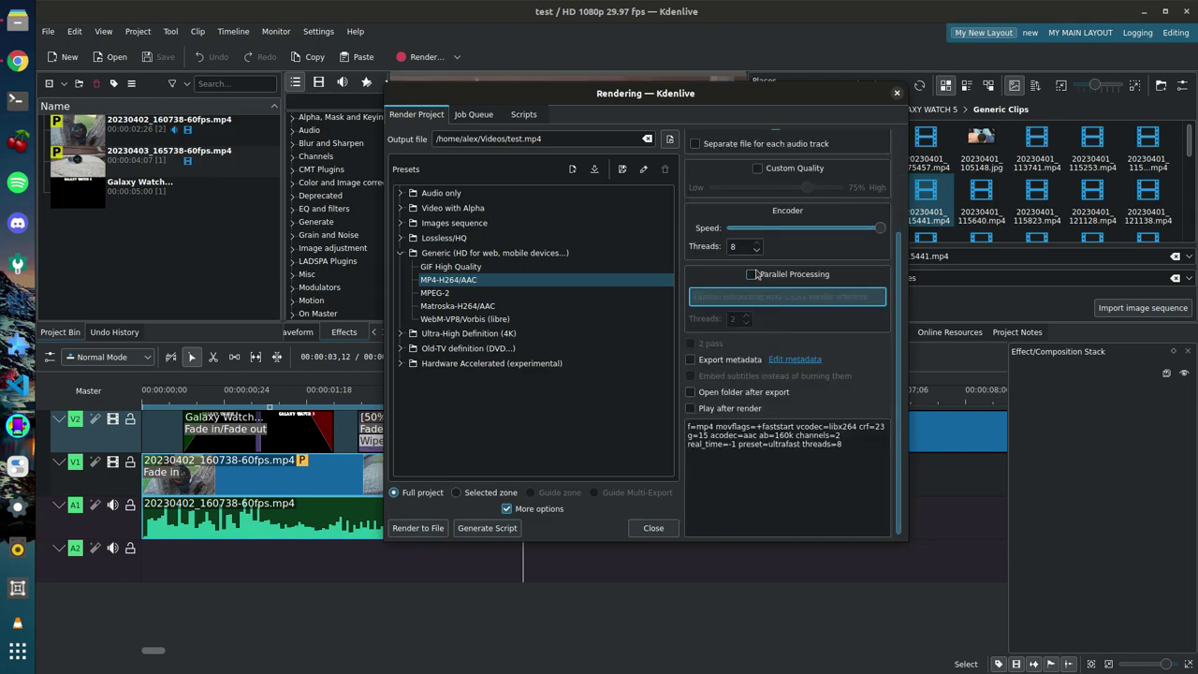
{"action": "left_click", "coordinate": [752, 274]}
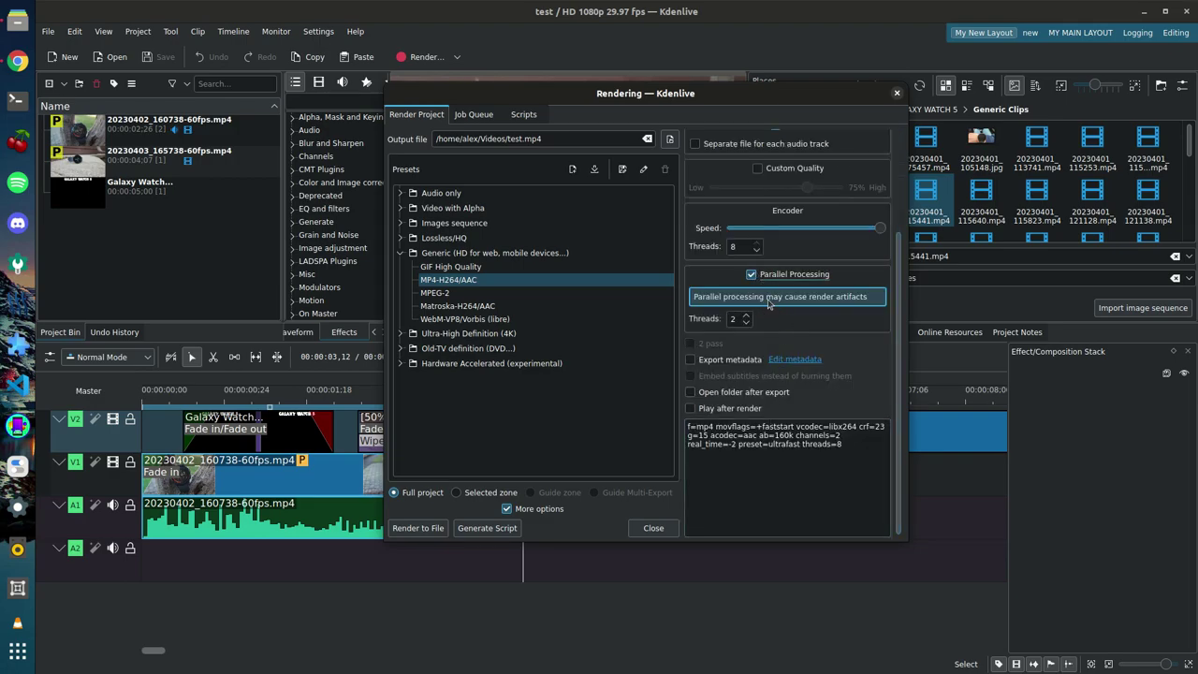
{"action": "left_click", "coordinate": [754, 276]}
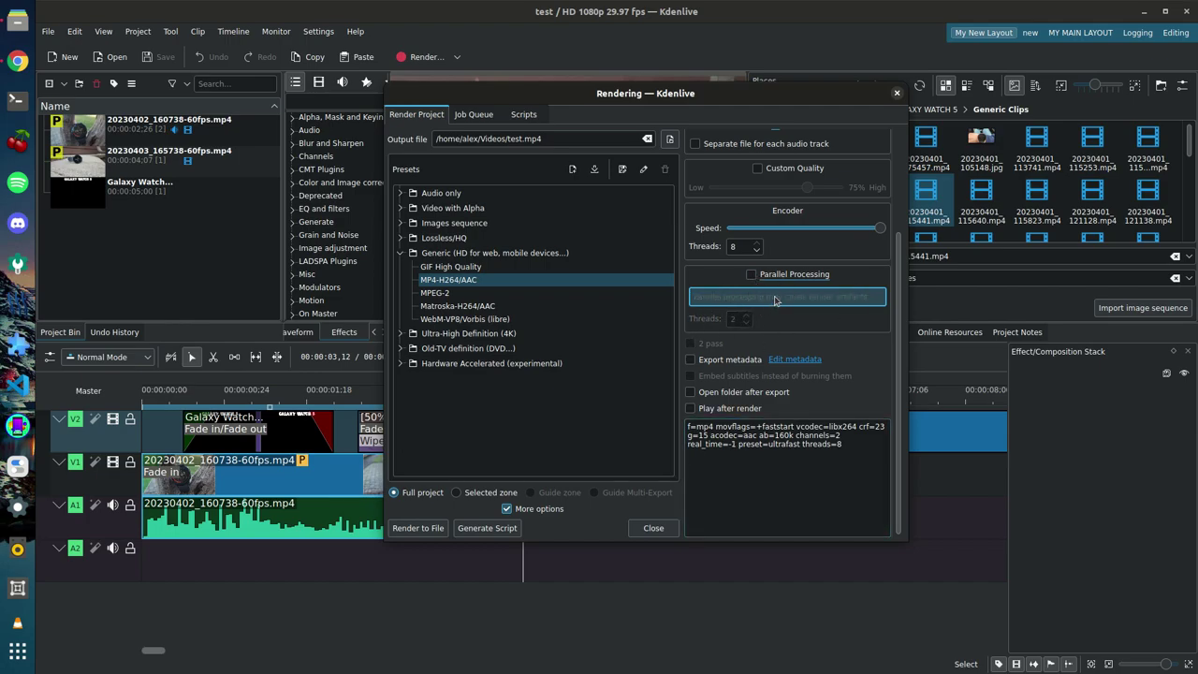
{"action": "scroll", "coordinate": [777, 299], "scroll_direction": "up", "scroll_amount": 3}
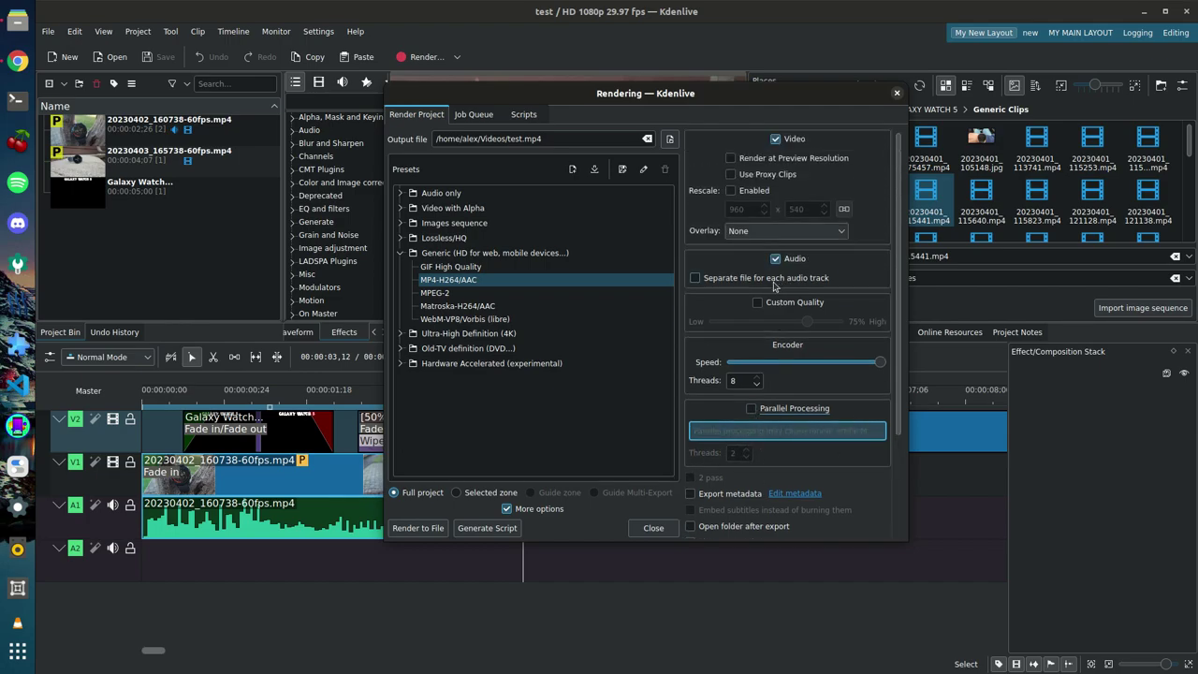
- Render the full project to test.mp4 in the Videos folder with the MP4-H264/AAC preset
{"action": "left_click", "coordinate": [419, 527]}
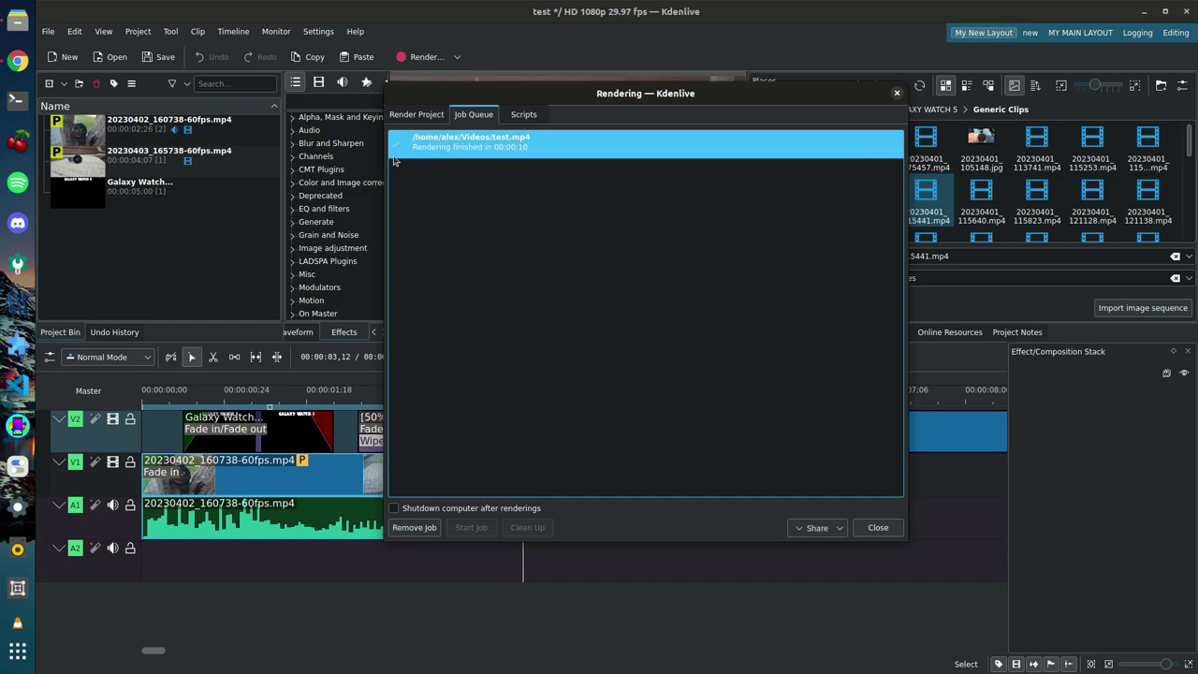
- Play the rendered test.mp4 from the Videos folder in VLC, replay it from the start, and close Kdenlive's rendering window
{"action": "left_click", "coordinate": [17, 22]}
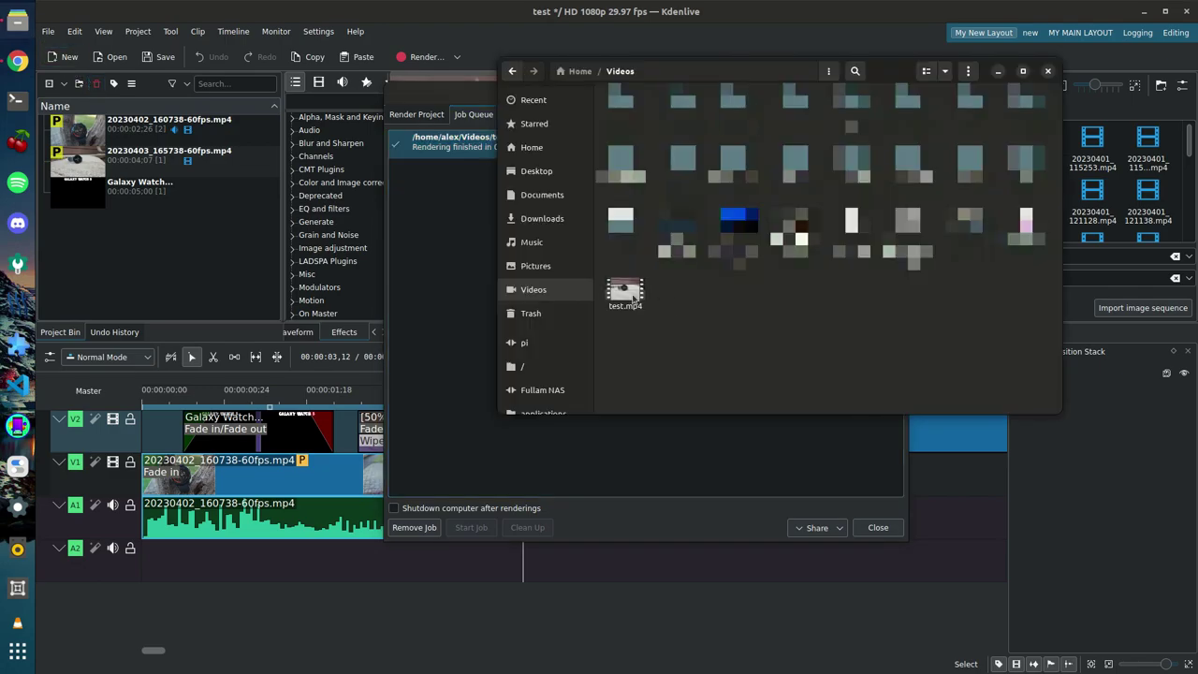
{"action": "left_click", "coordinate": [617, 297]}
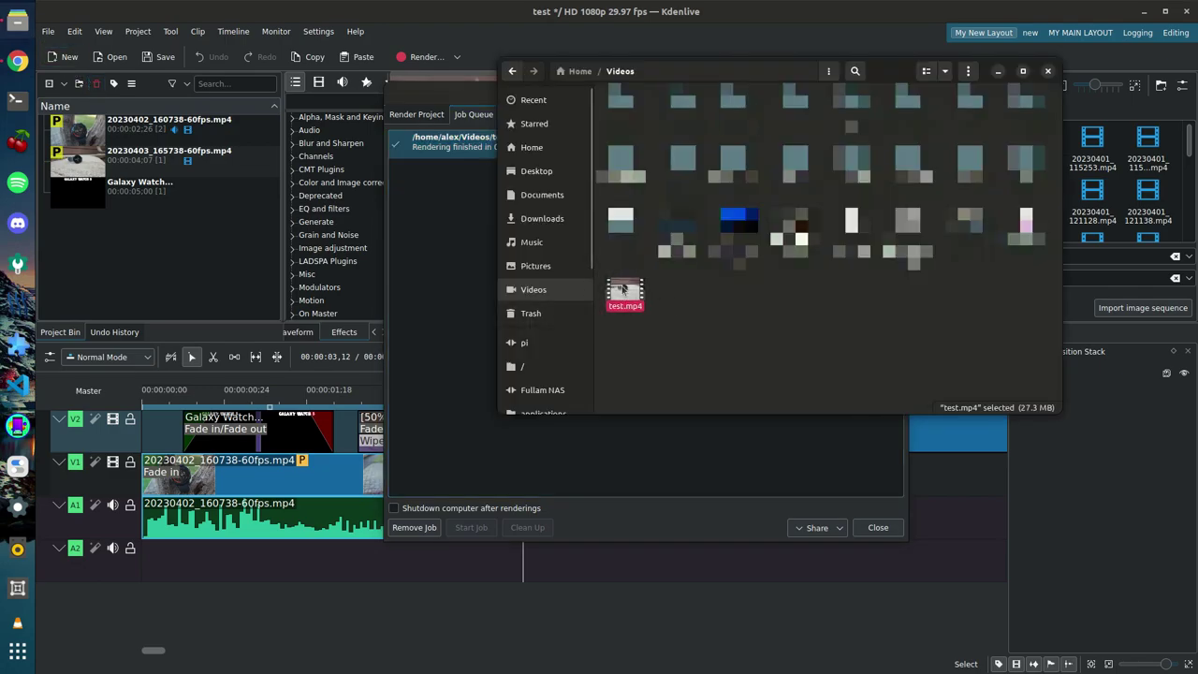
{"action": "double_click", "coordinate": [635, 294]}
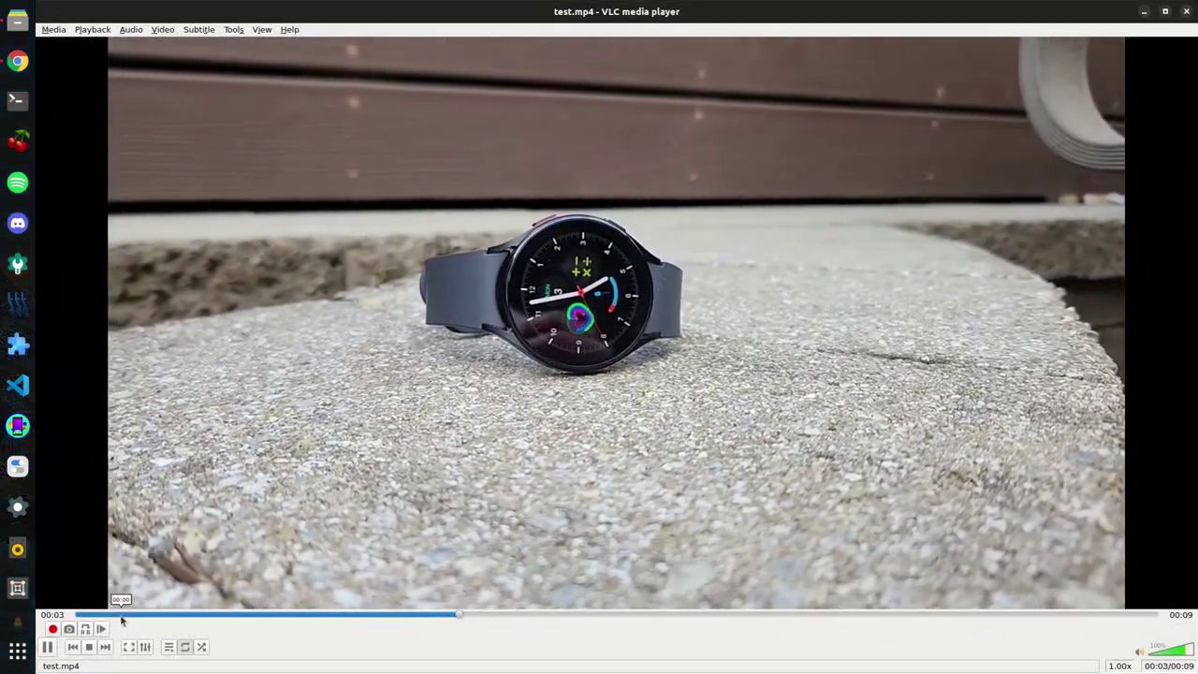
{"action": "left_click", "coordinate": [77, 615]}
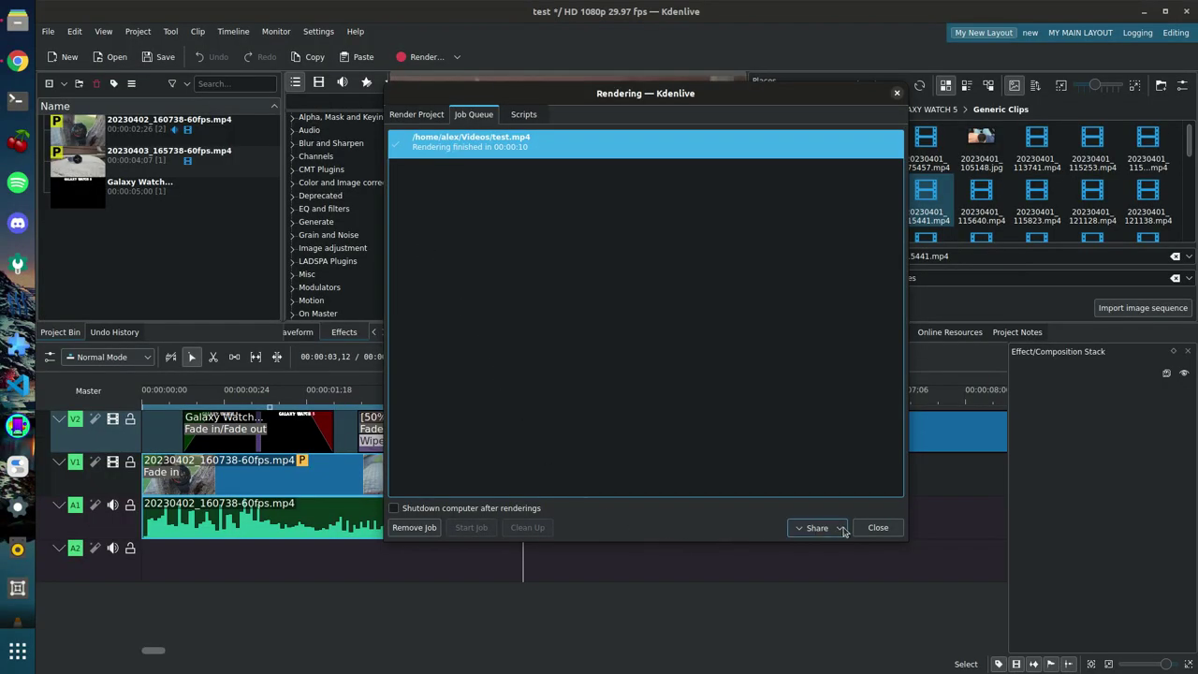
{"action": "left_click", "coordinate": [878, 528]}
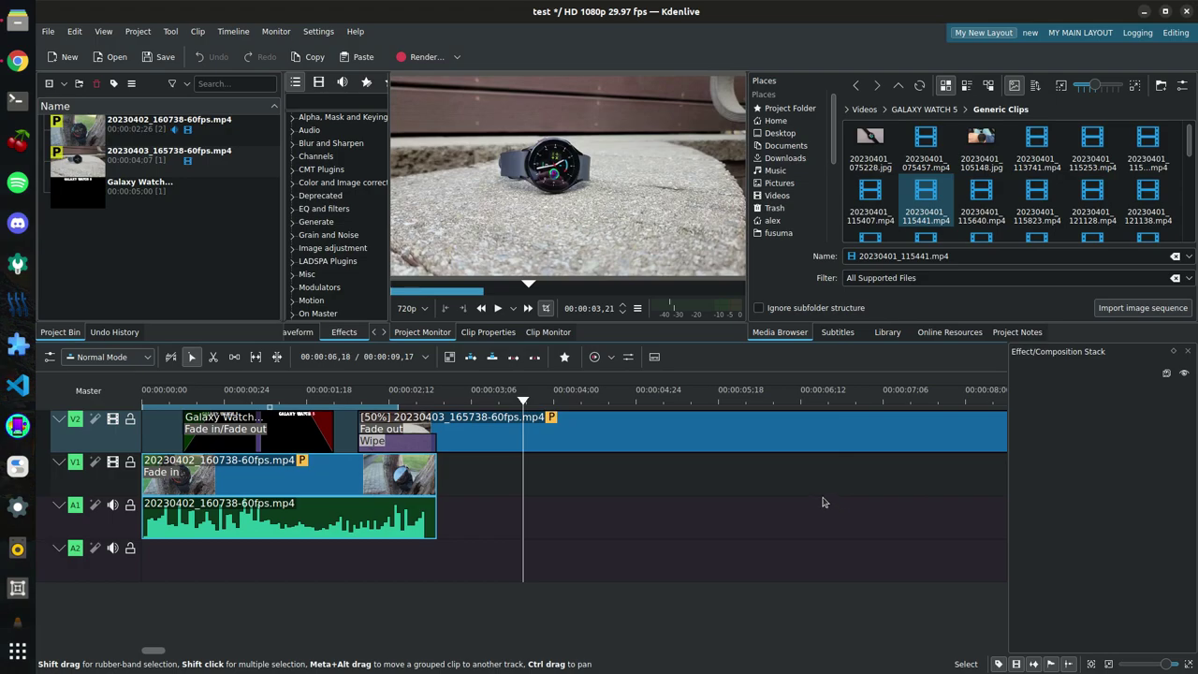